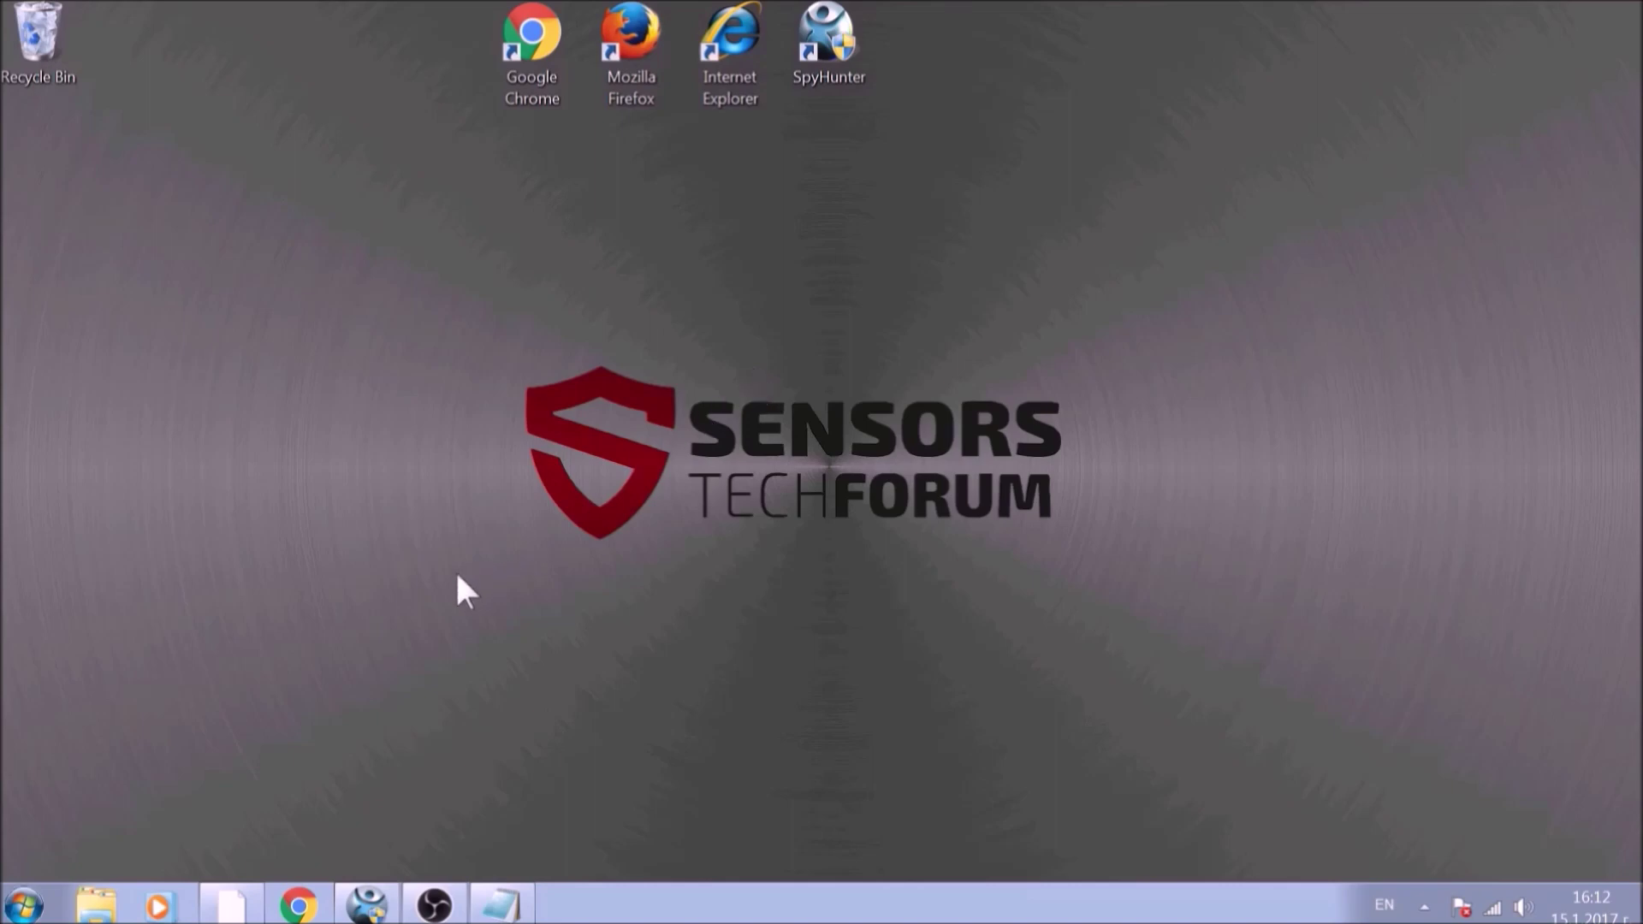
Open the Windows Run dialog with Win+R
key(super+r)
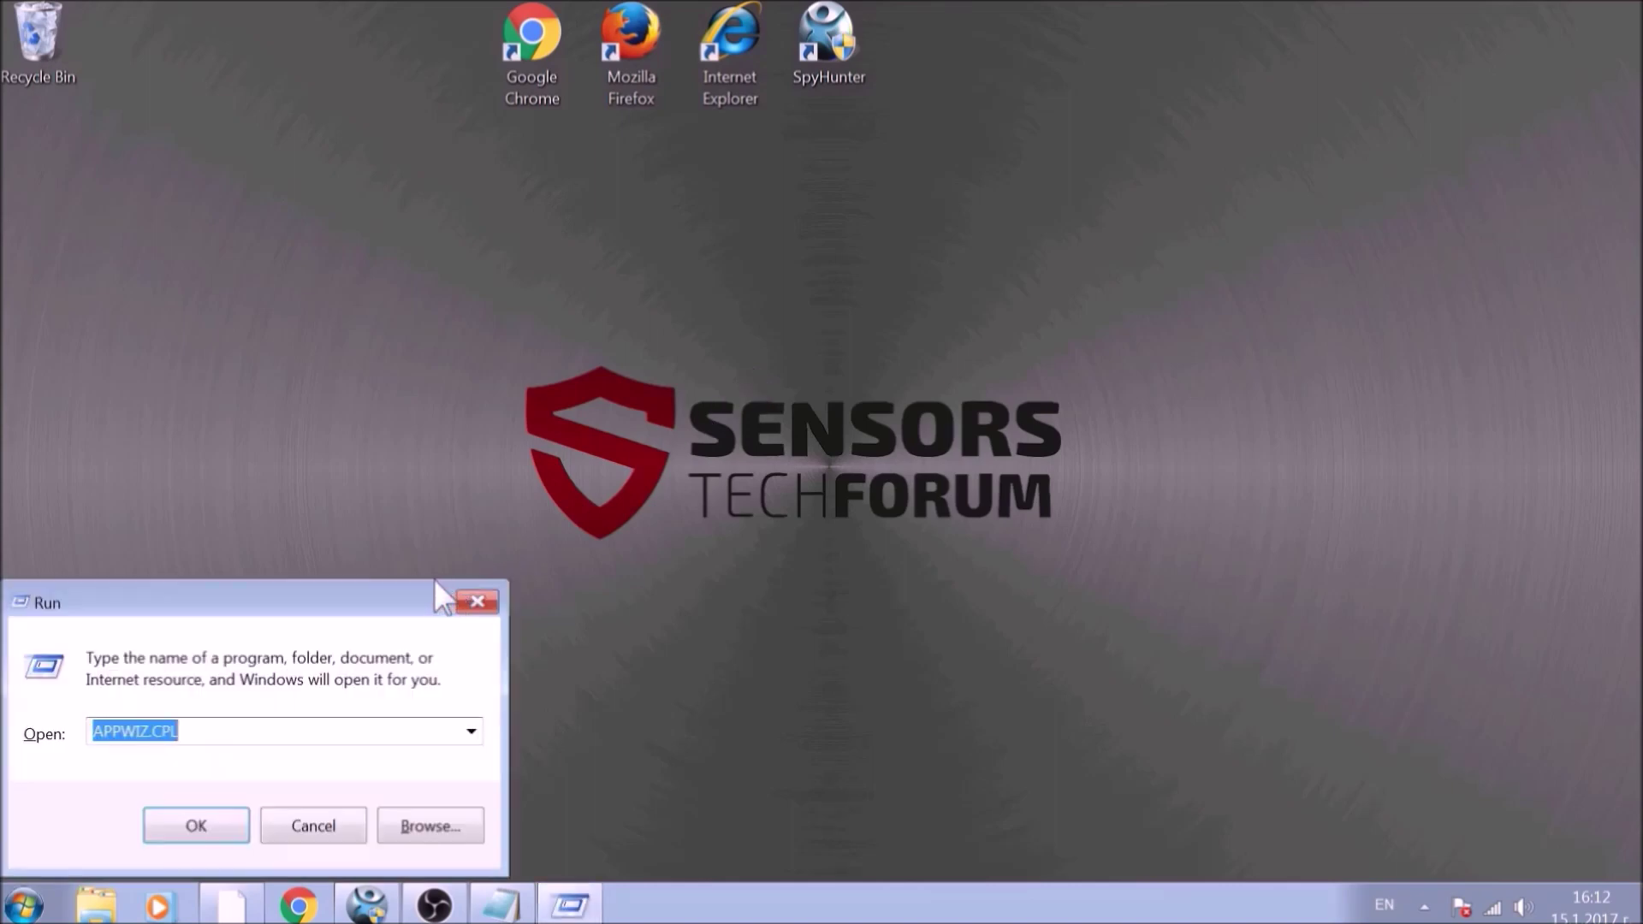
Move the Run dialog aside and run APPWIZ.CPL to list installed programs
drag(351, 612, 835, 348)
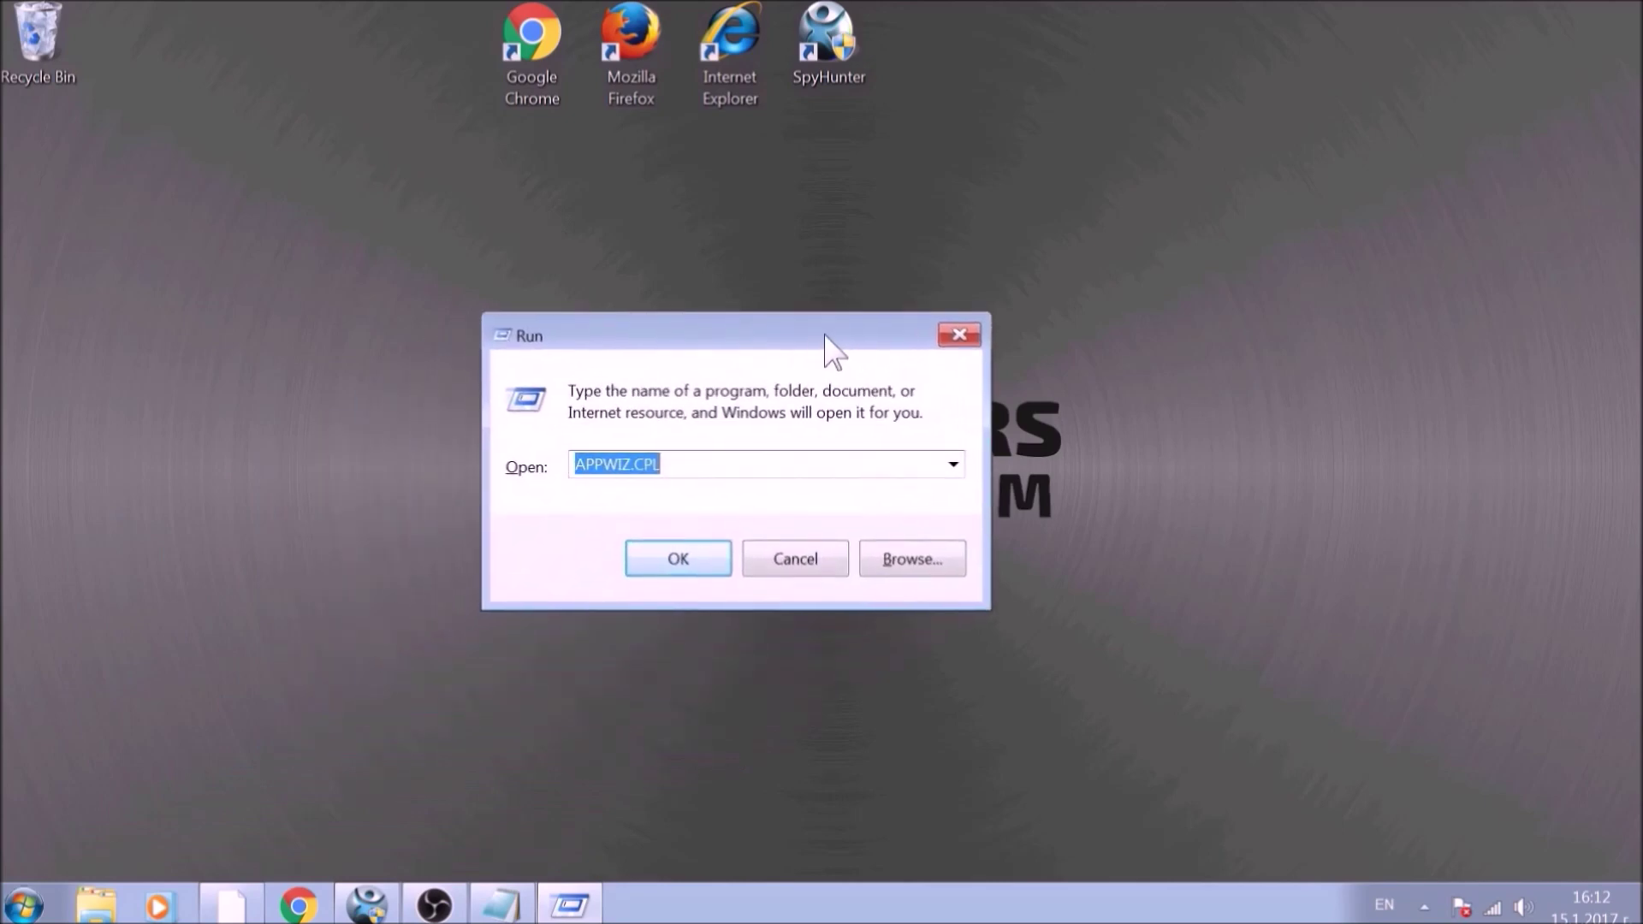
text(APPWI)
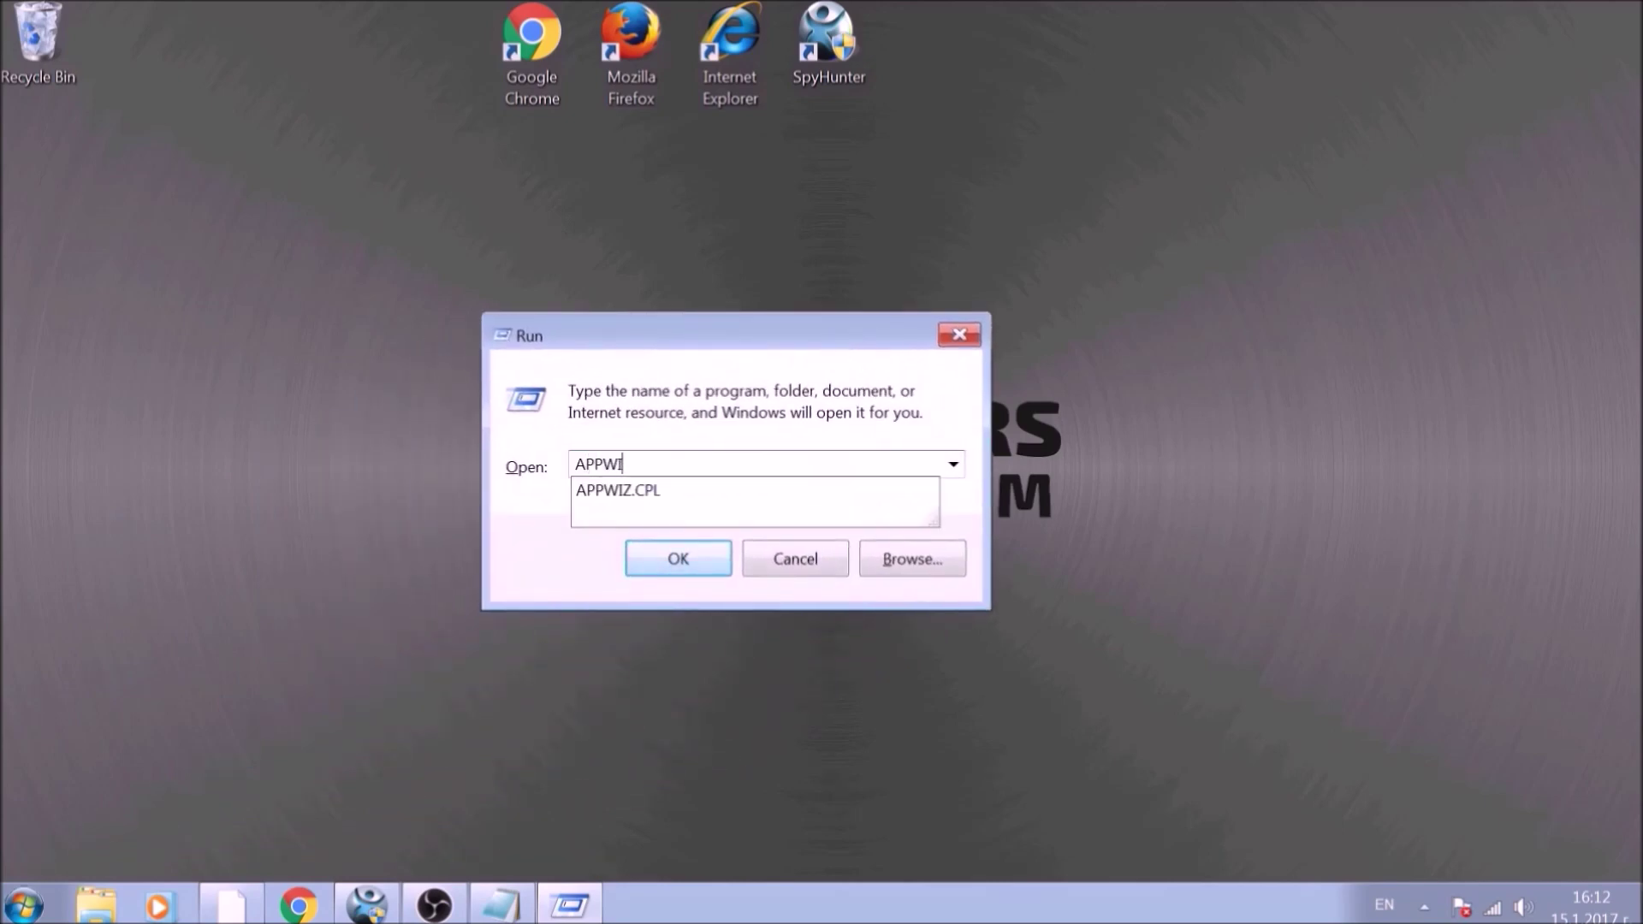
text(Z.C)
text(PL)
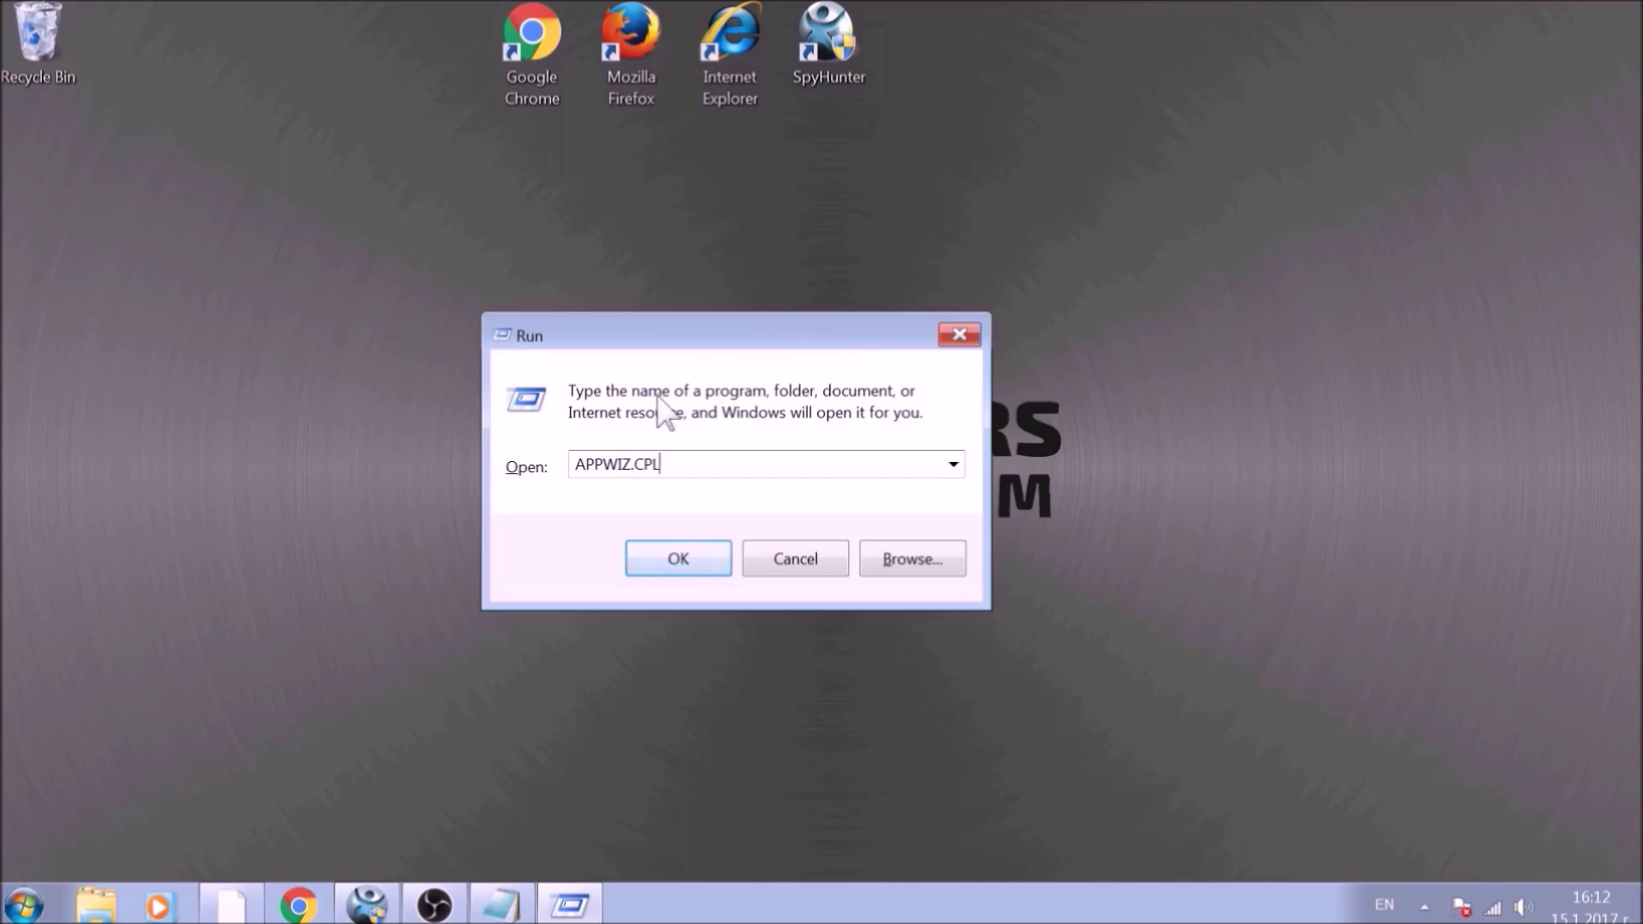
click(676, 559)
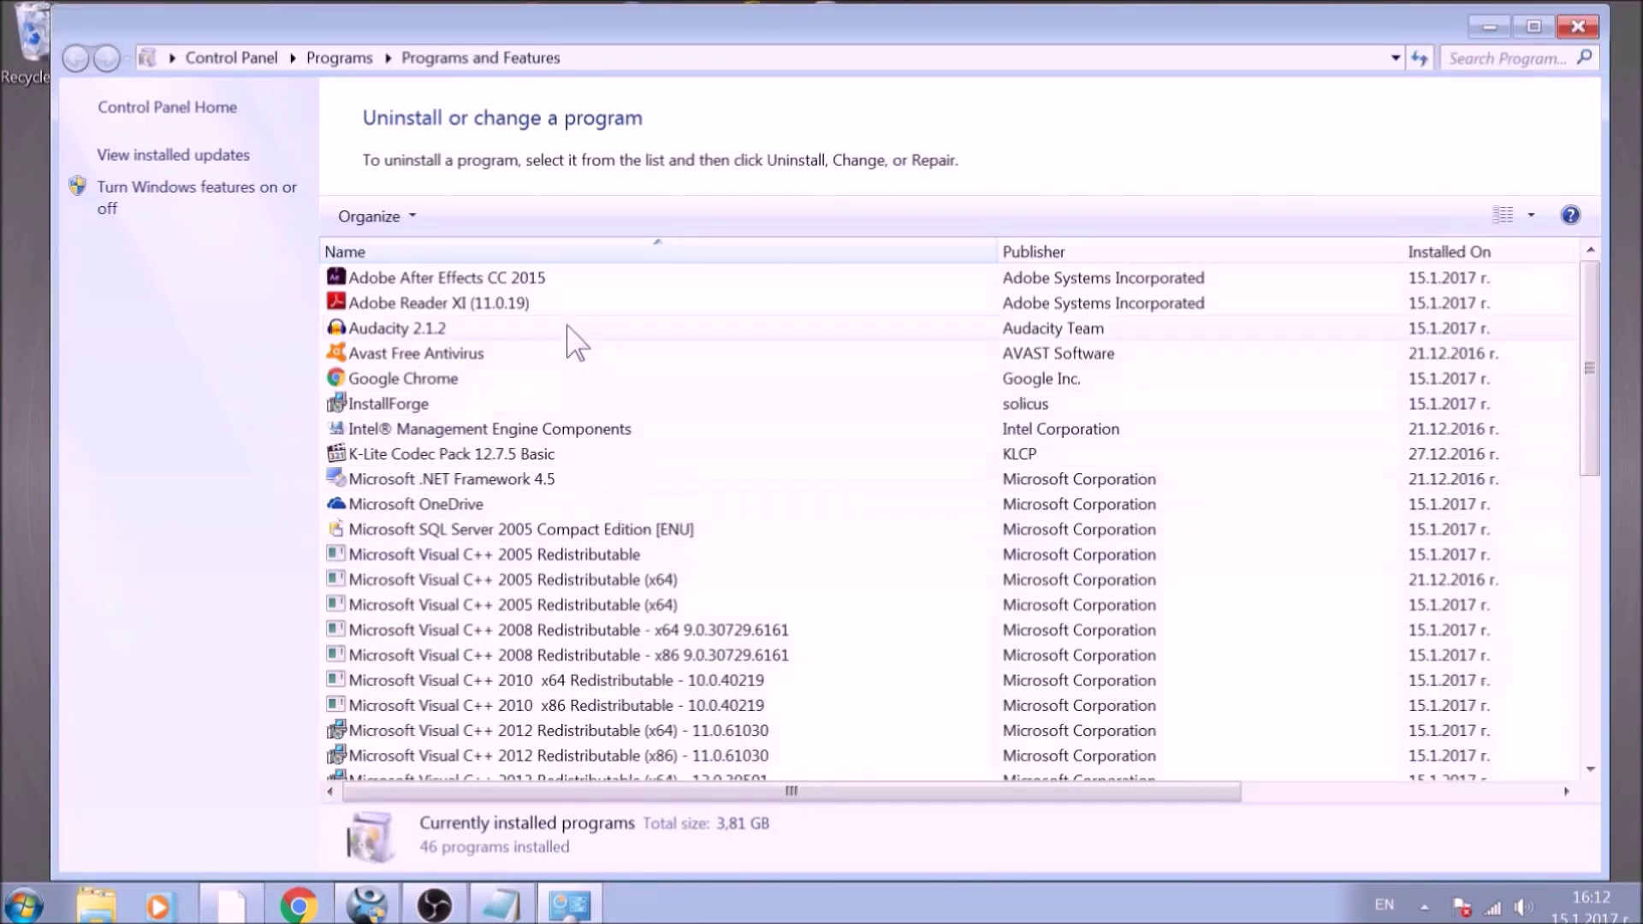
scroll(583, 401, down, 1)
scroll(583, 401, down, 5)
scroll(585, 449, down, 4)
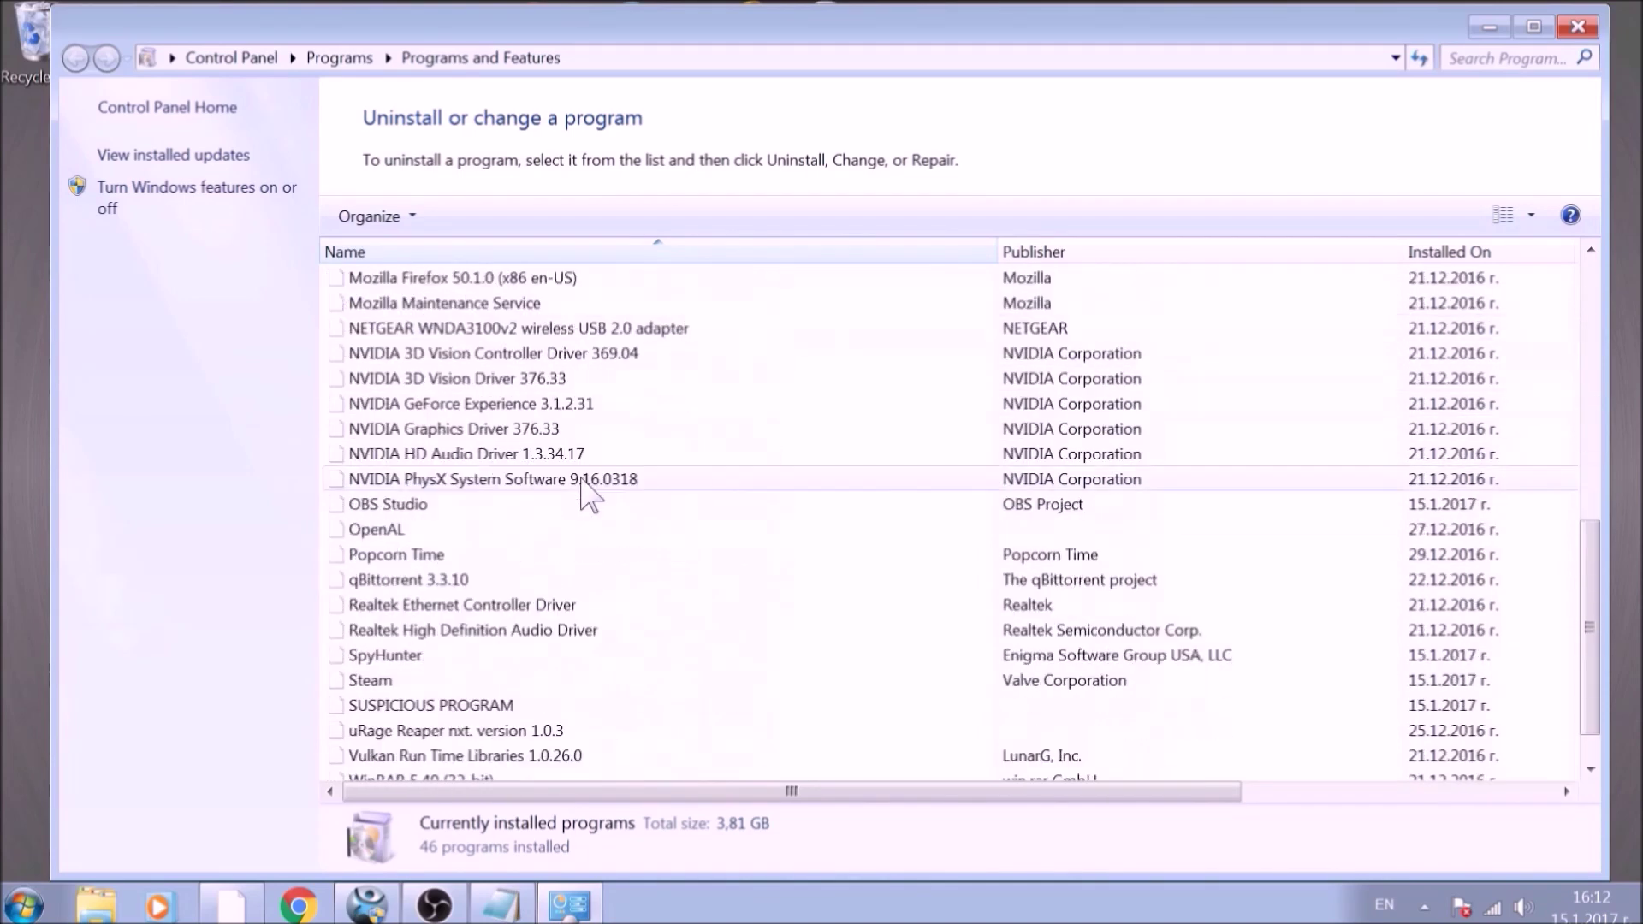
scroll(589, 495, down, 1)
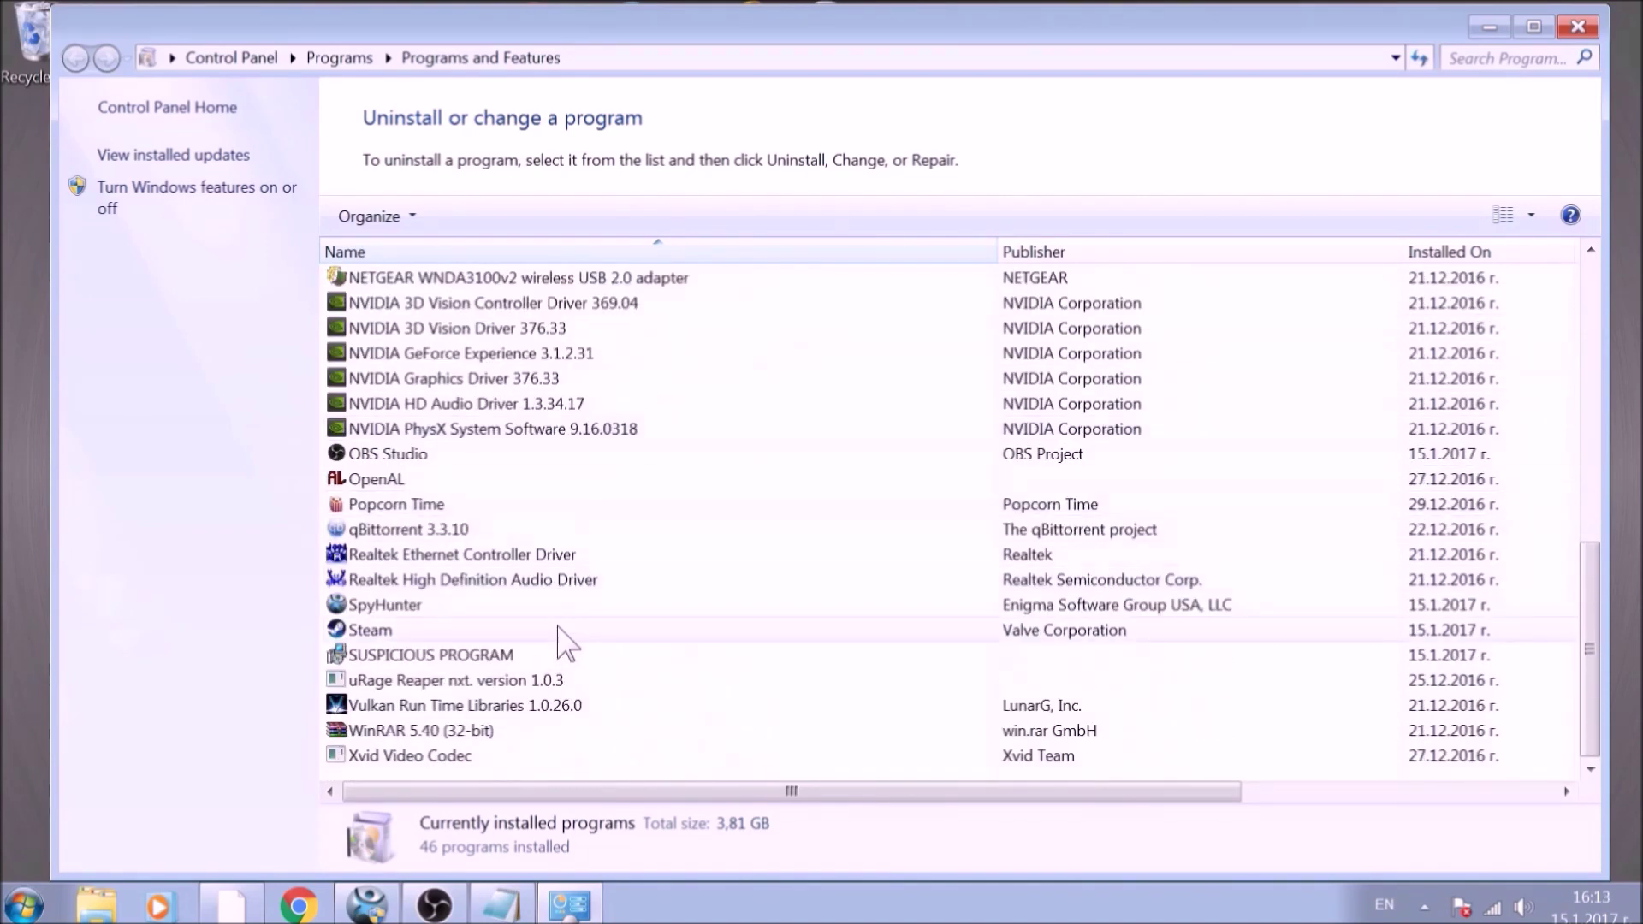
Select SUSPICIOUS PROGRAM in the installed programs list and start its uninstall
click(560, 657)
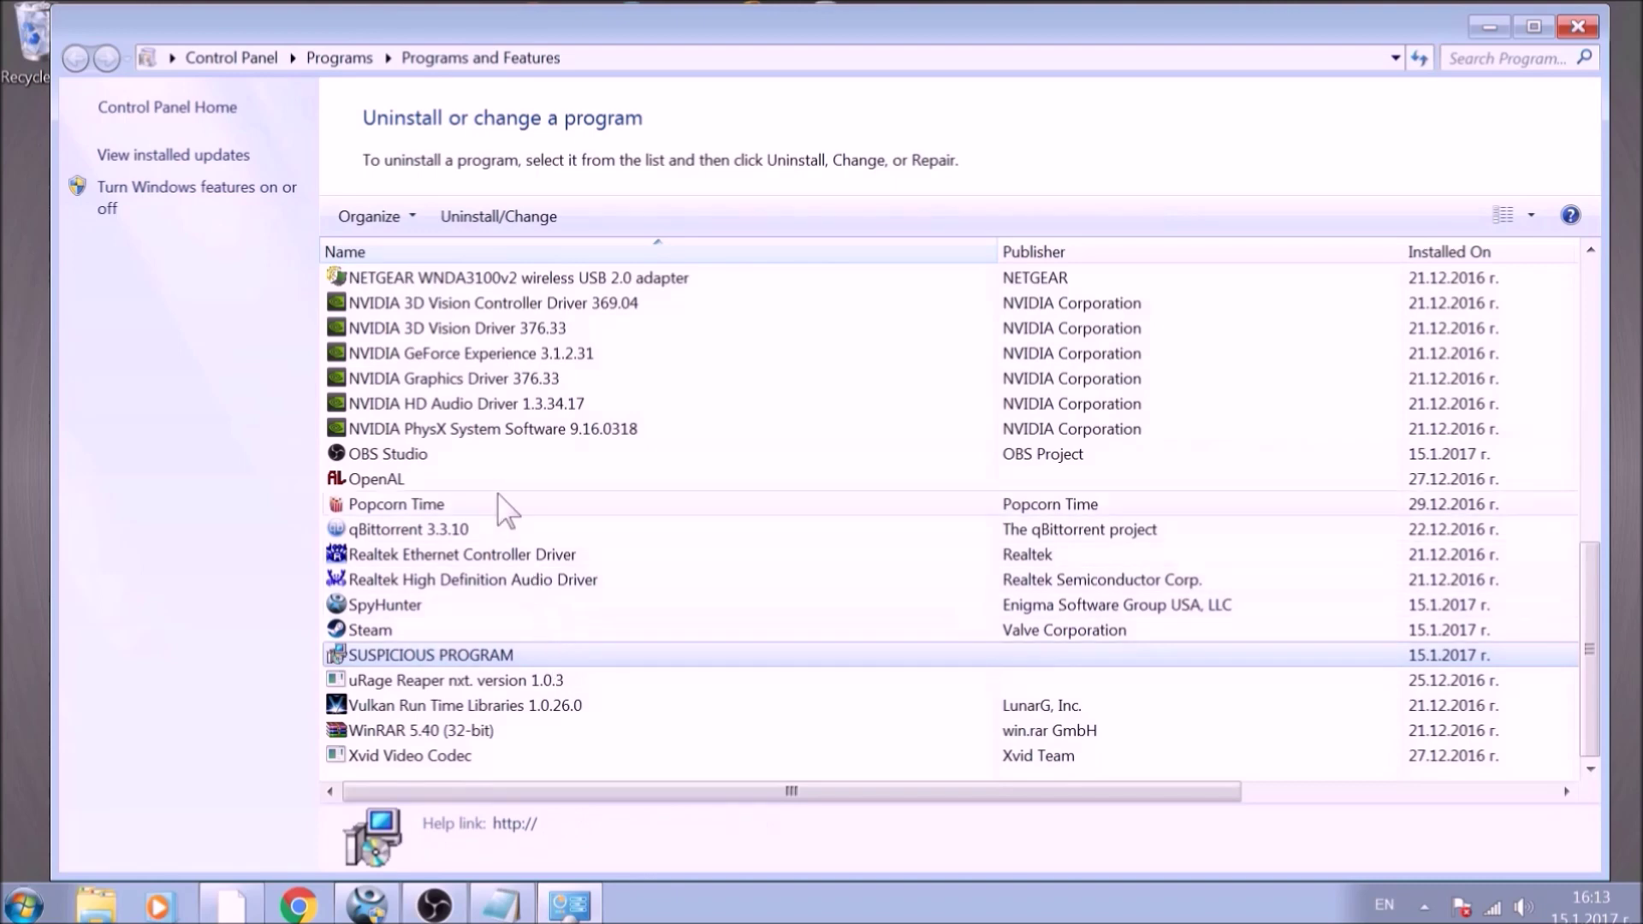
click(499, 216)
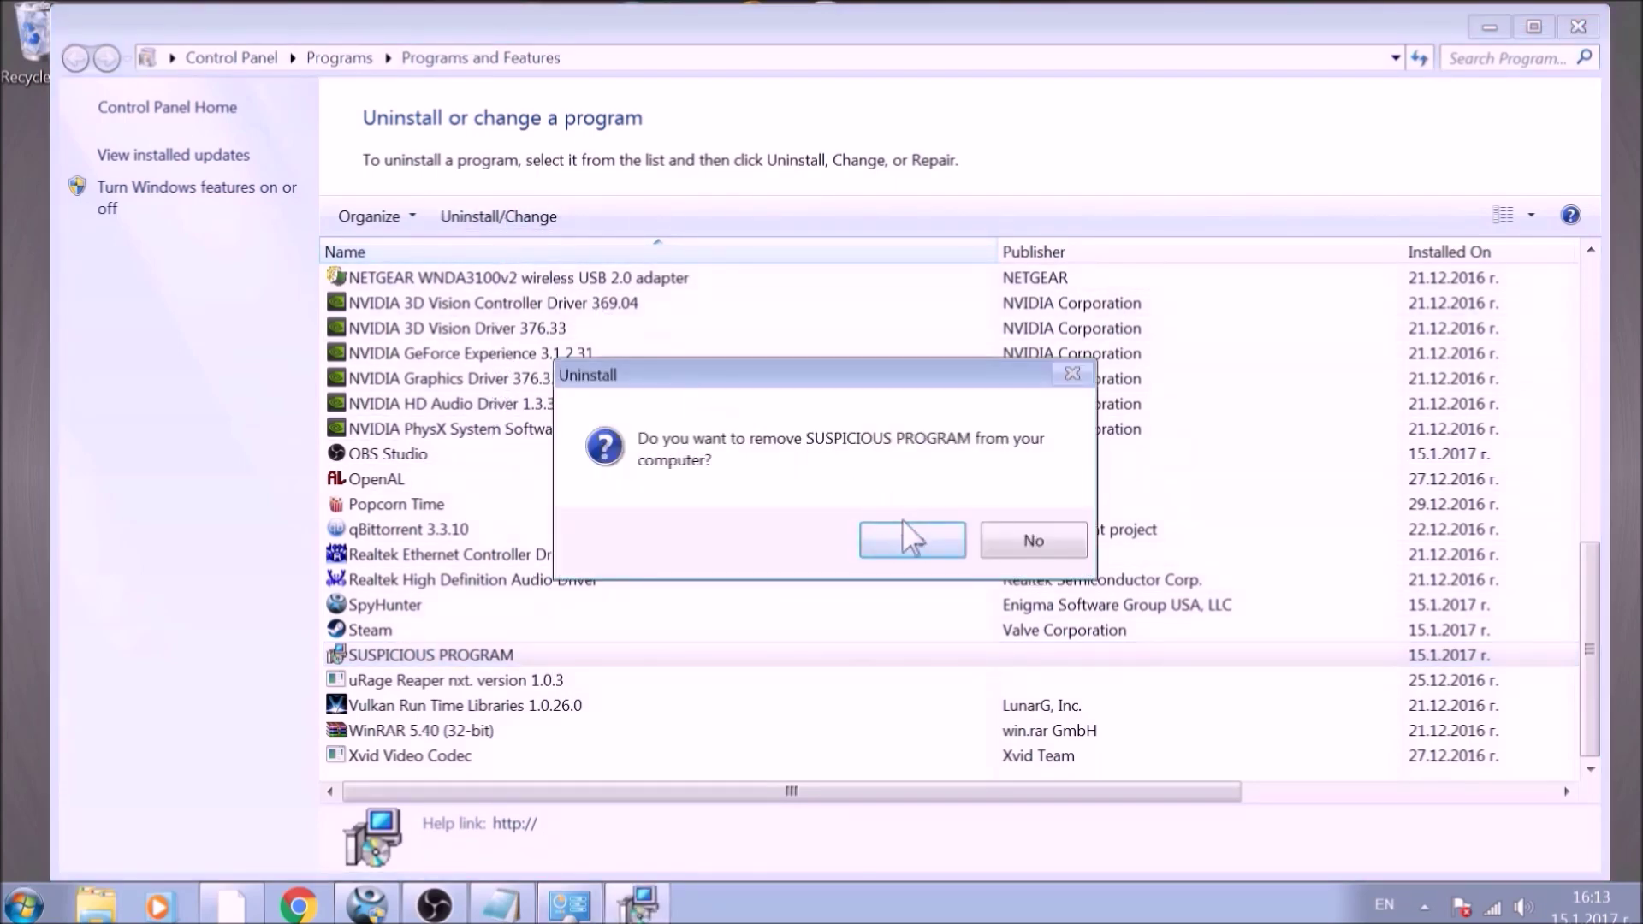
Confirm removing SUSPICIOUS PROGRAM, dismiss the success message, and close Programs and Features
click(913, 541)
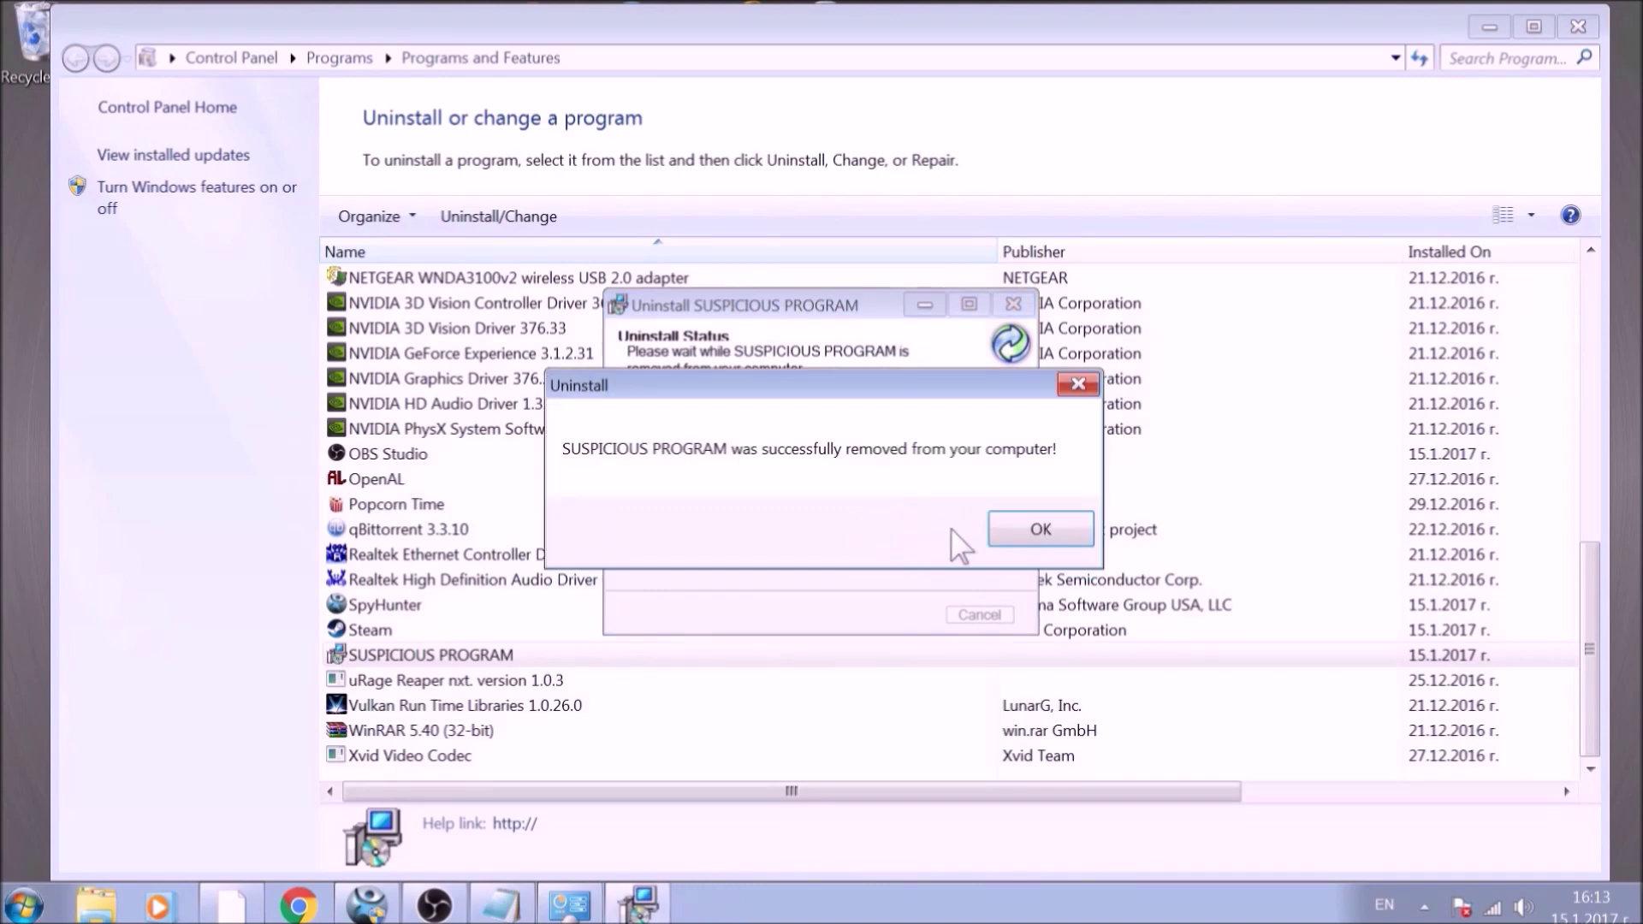
click(1039, 529)
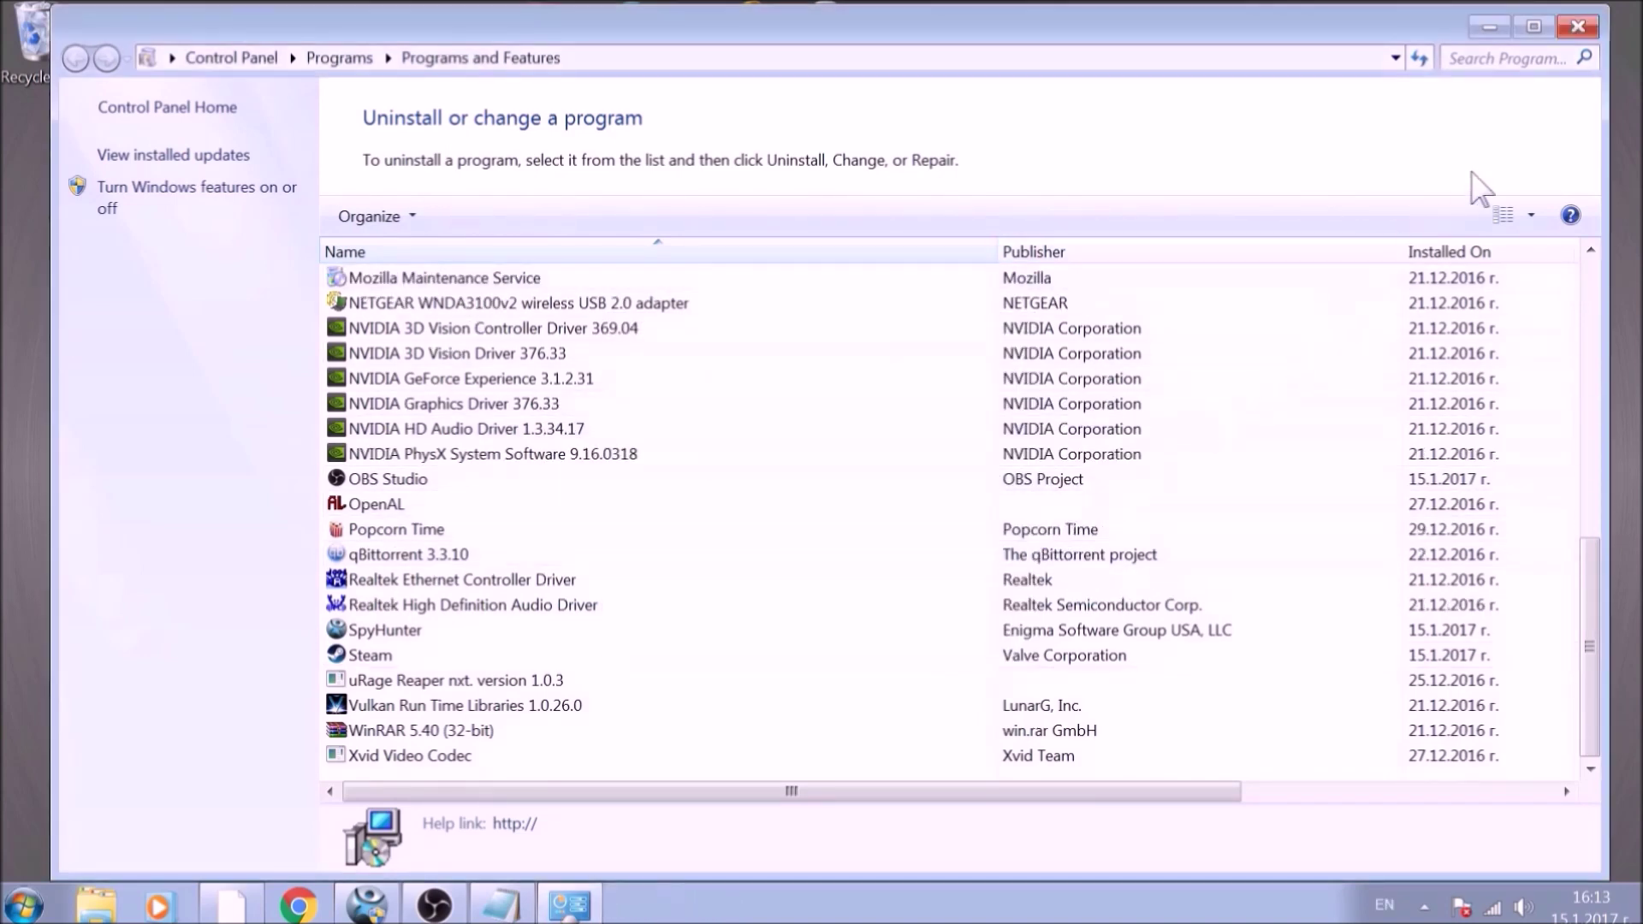
click(1579, 27)
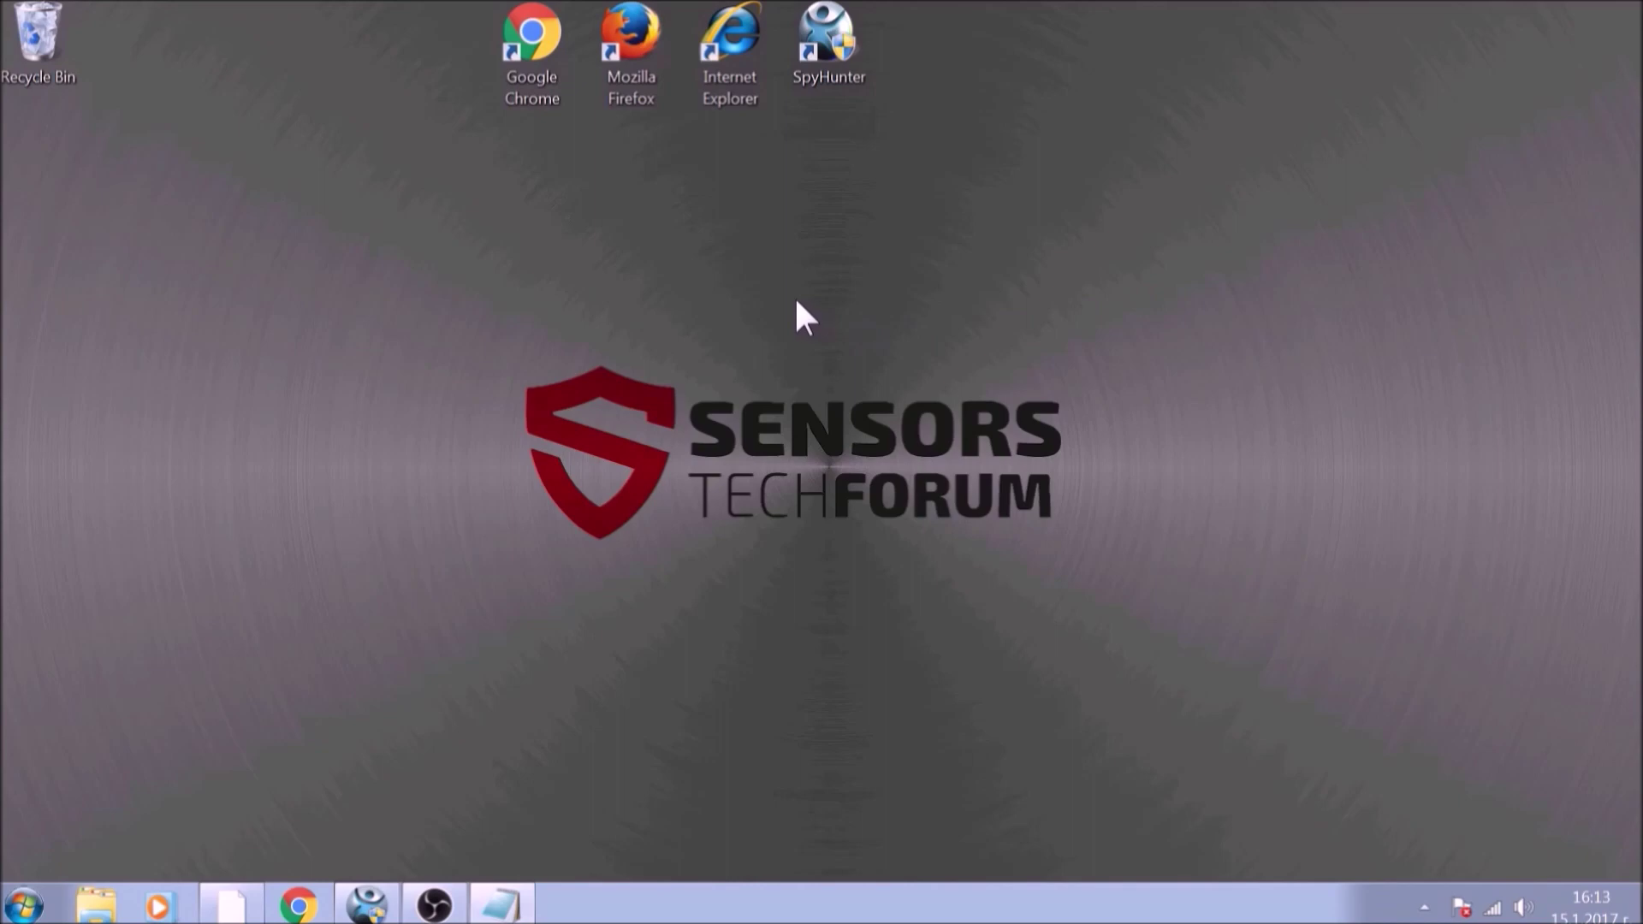
Launch Chrome and go to chrome://net-internals/#DNS, showing the DNS section
click(552, 53)
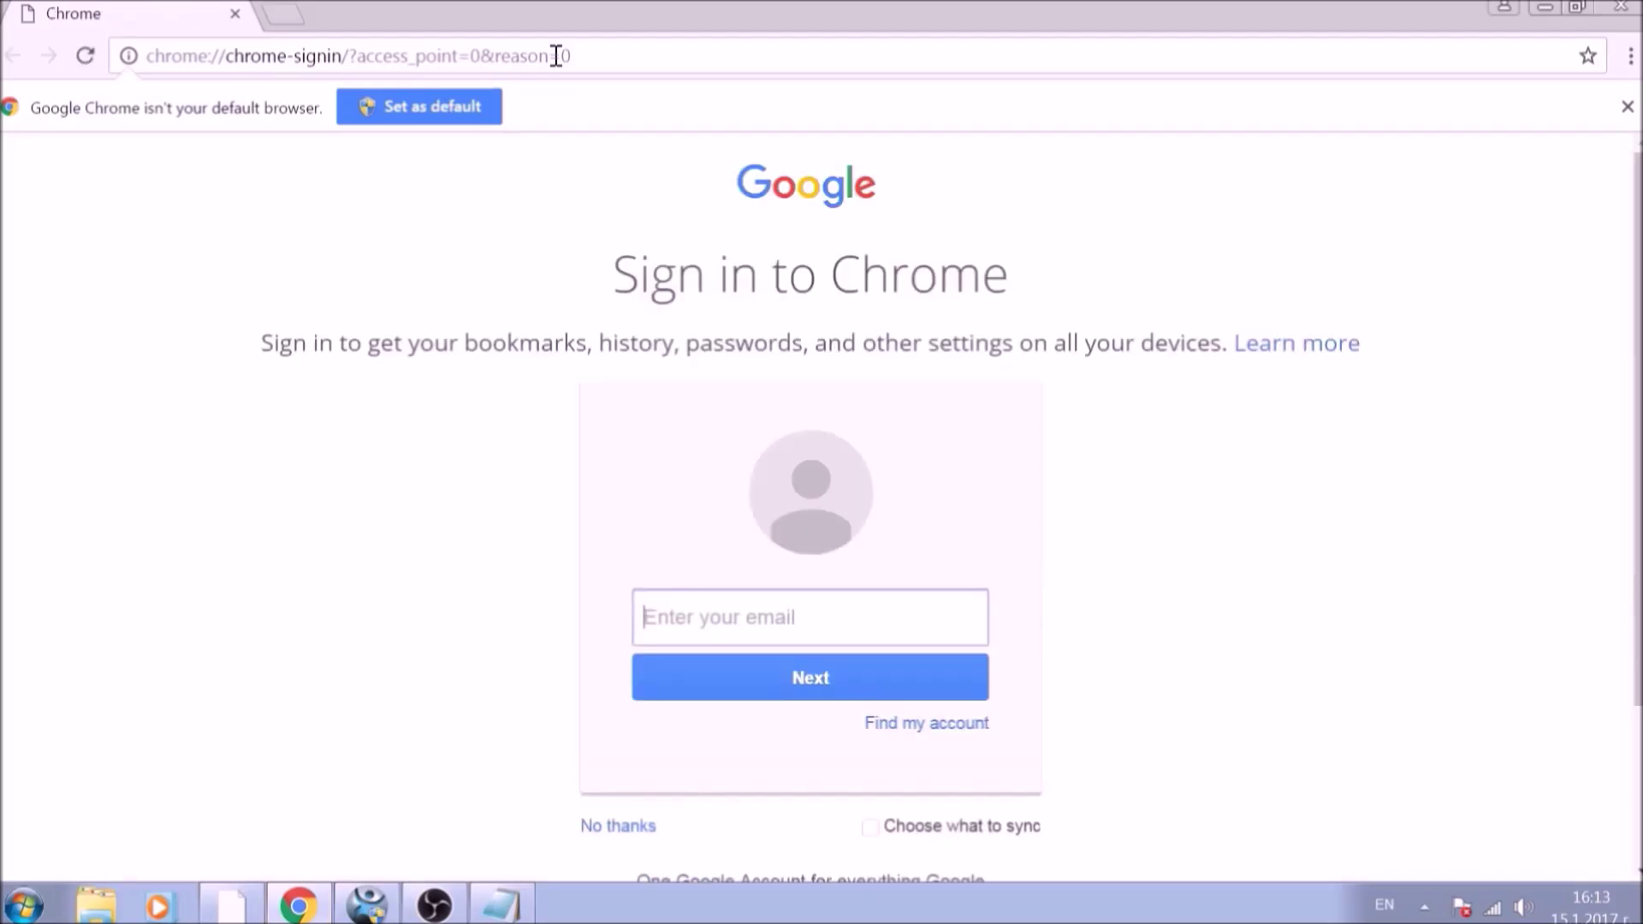
click(580, 55)
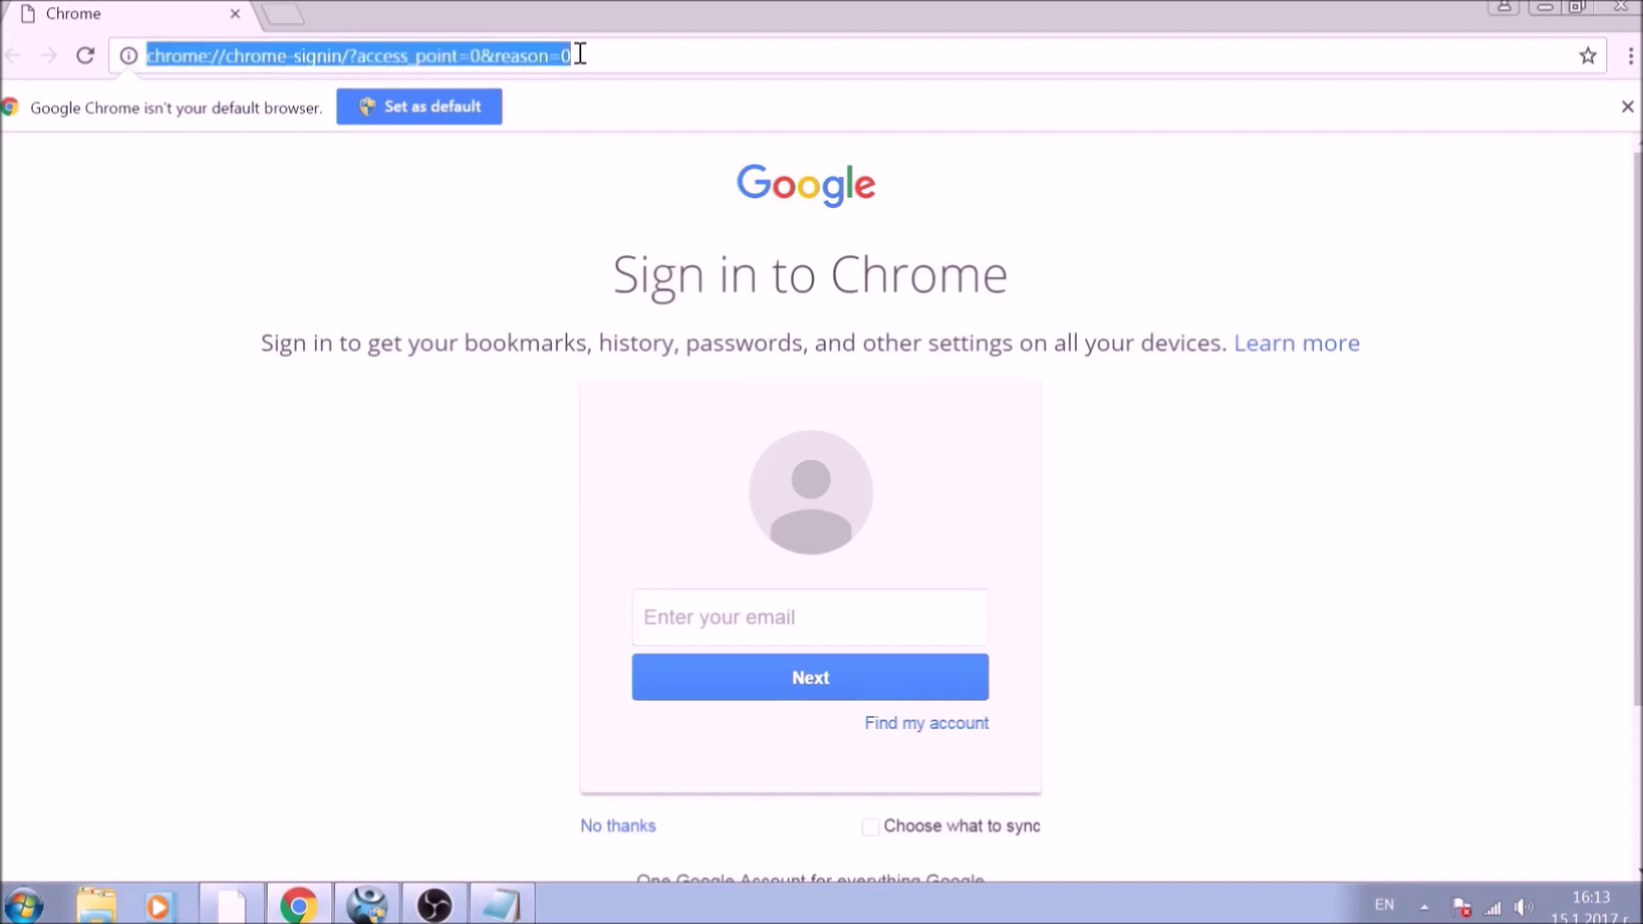
text(CHROM)
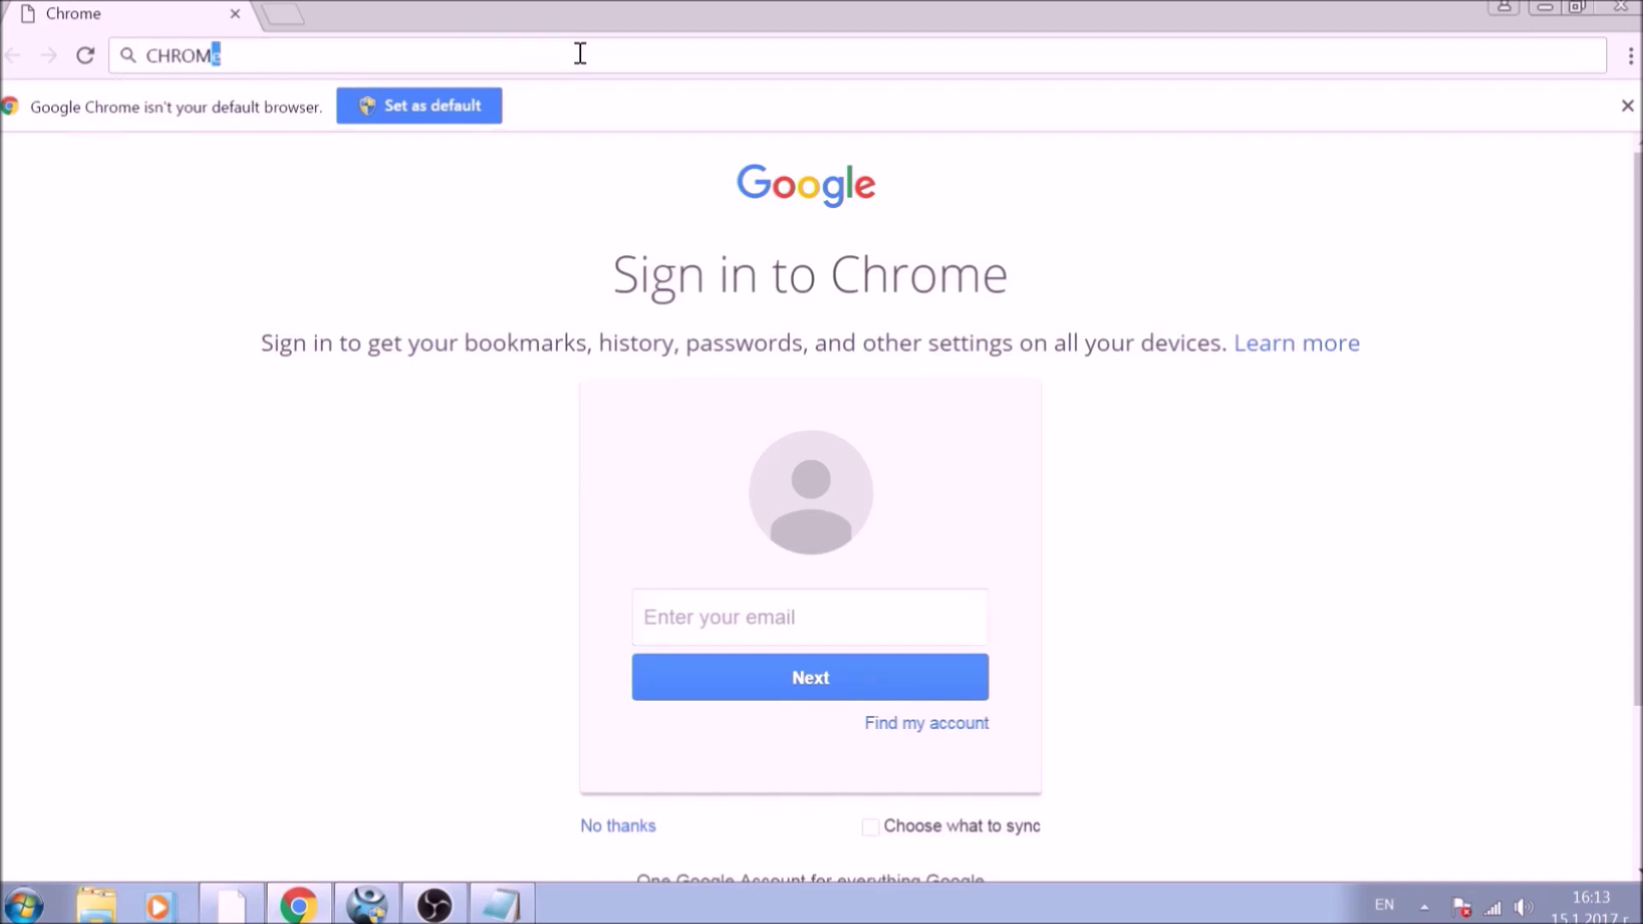
text(E://)
text(NET-)
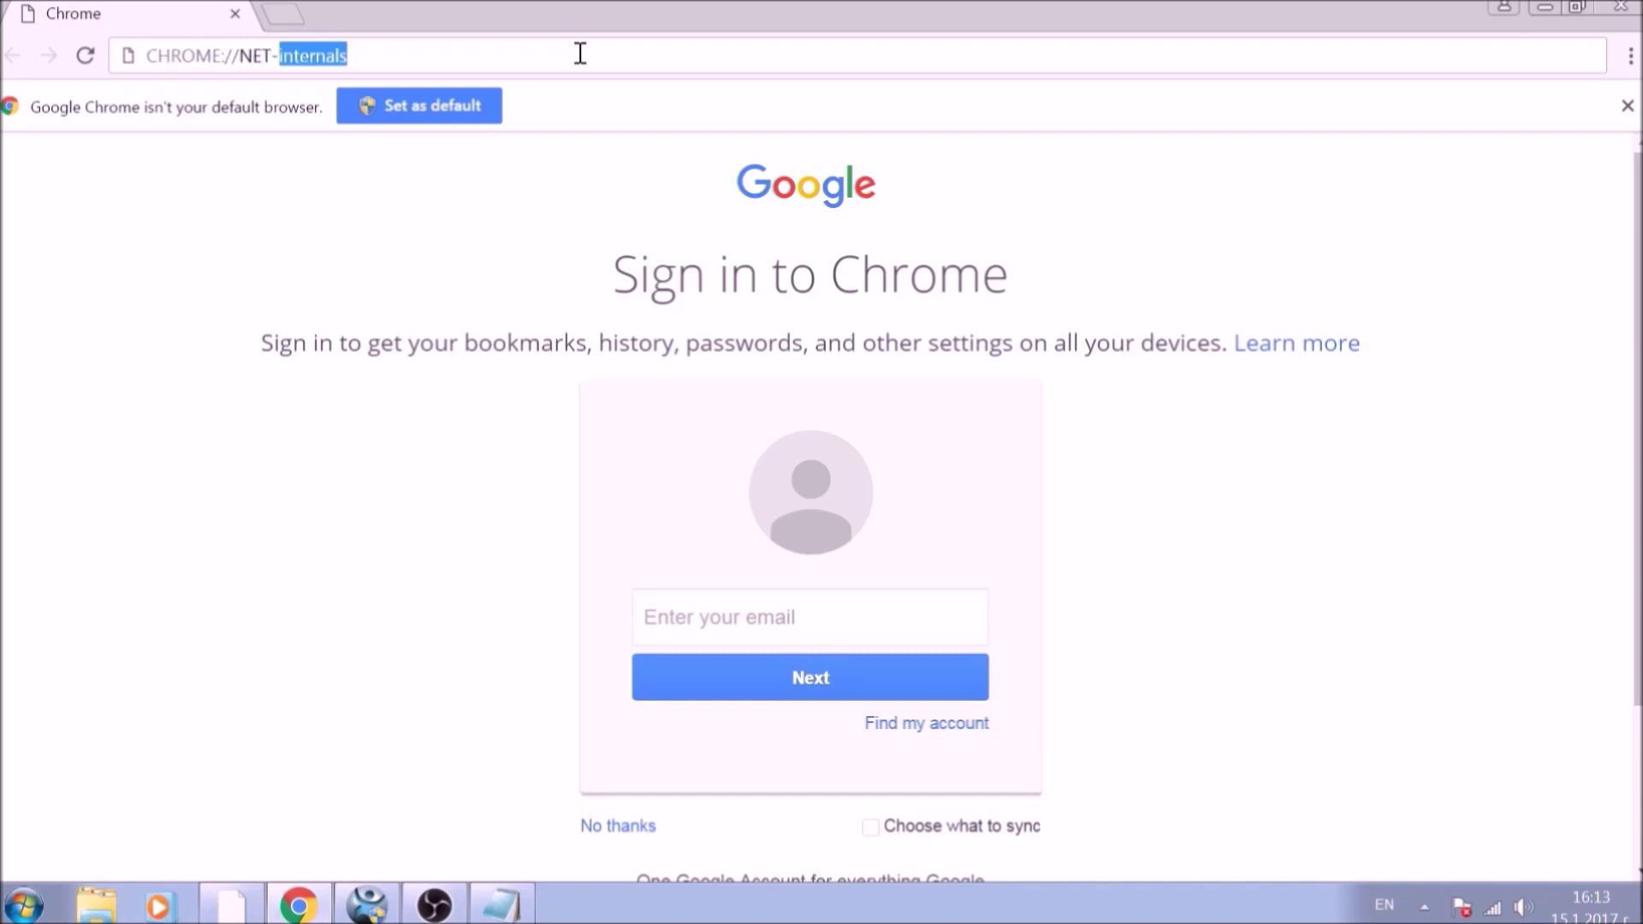
text(INTERNALS/#)
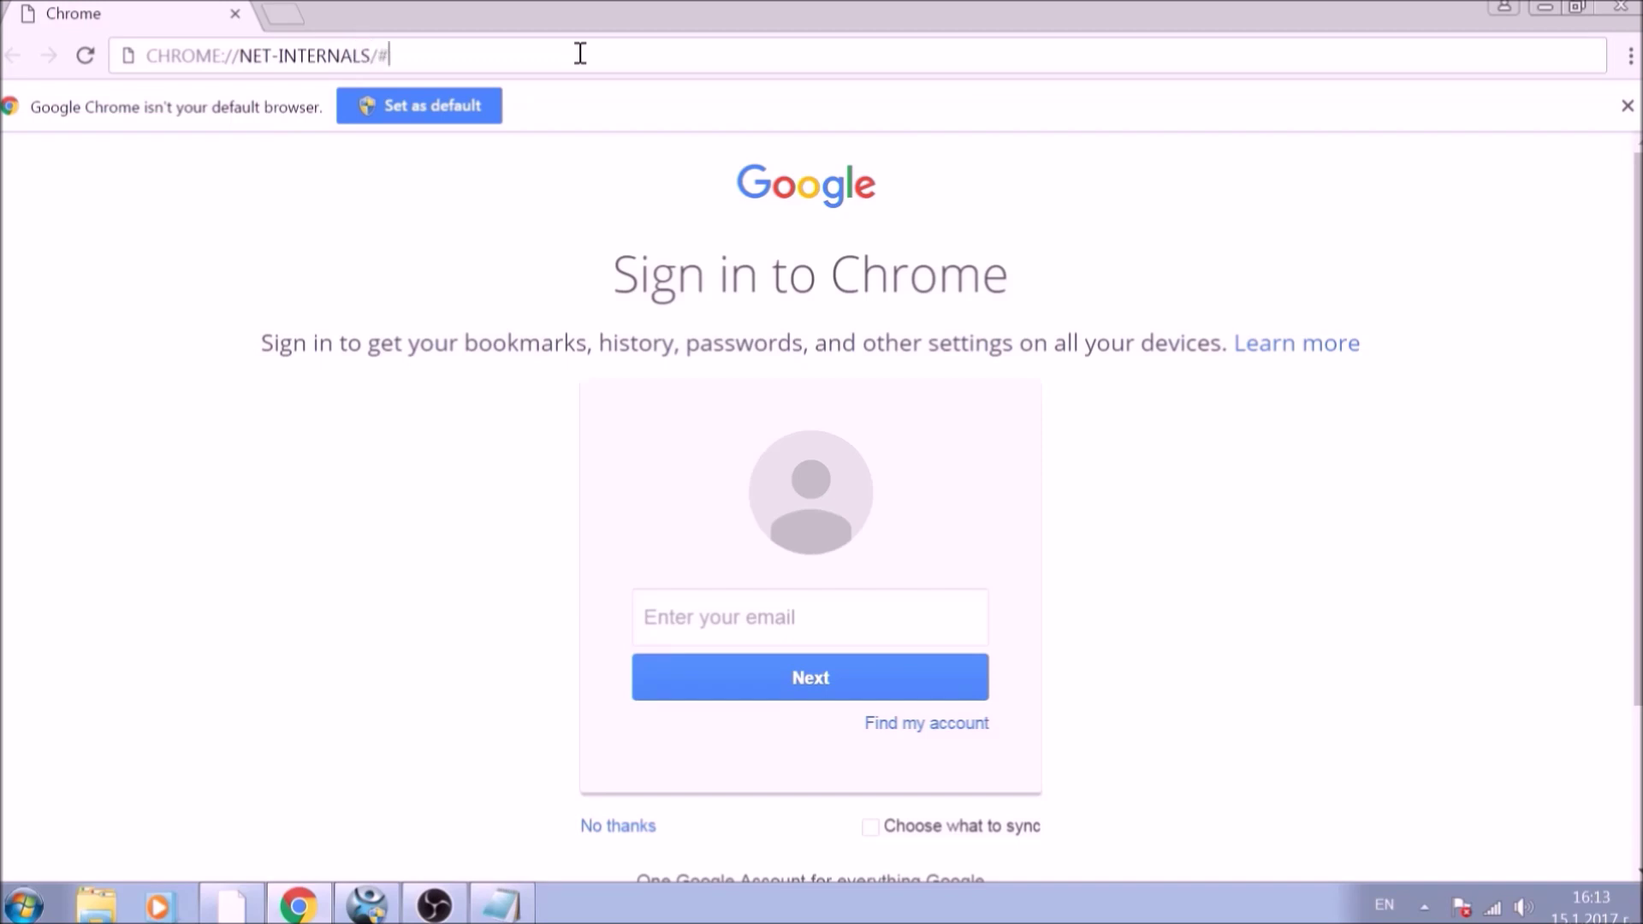
text(DNS)
key(Return)
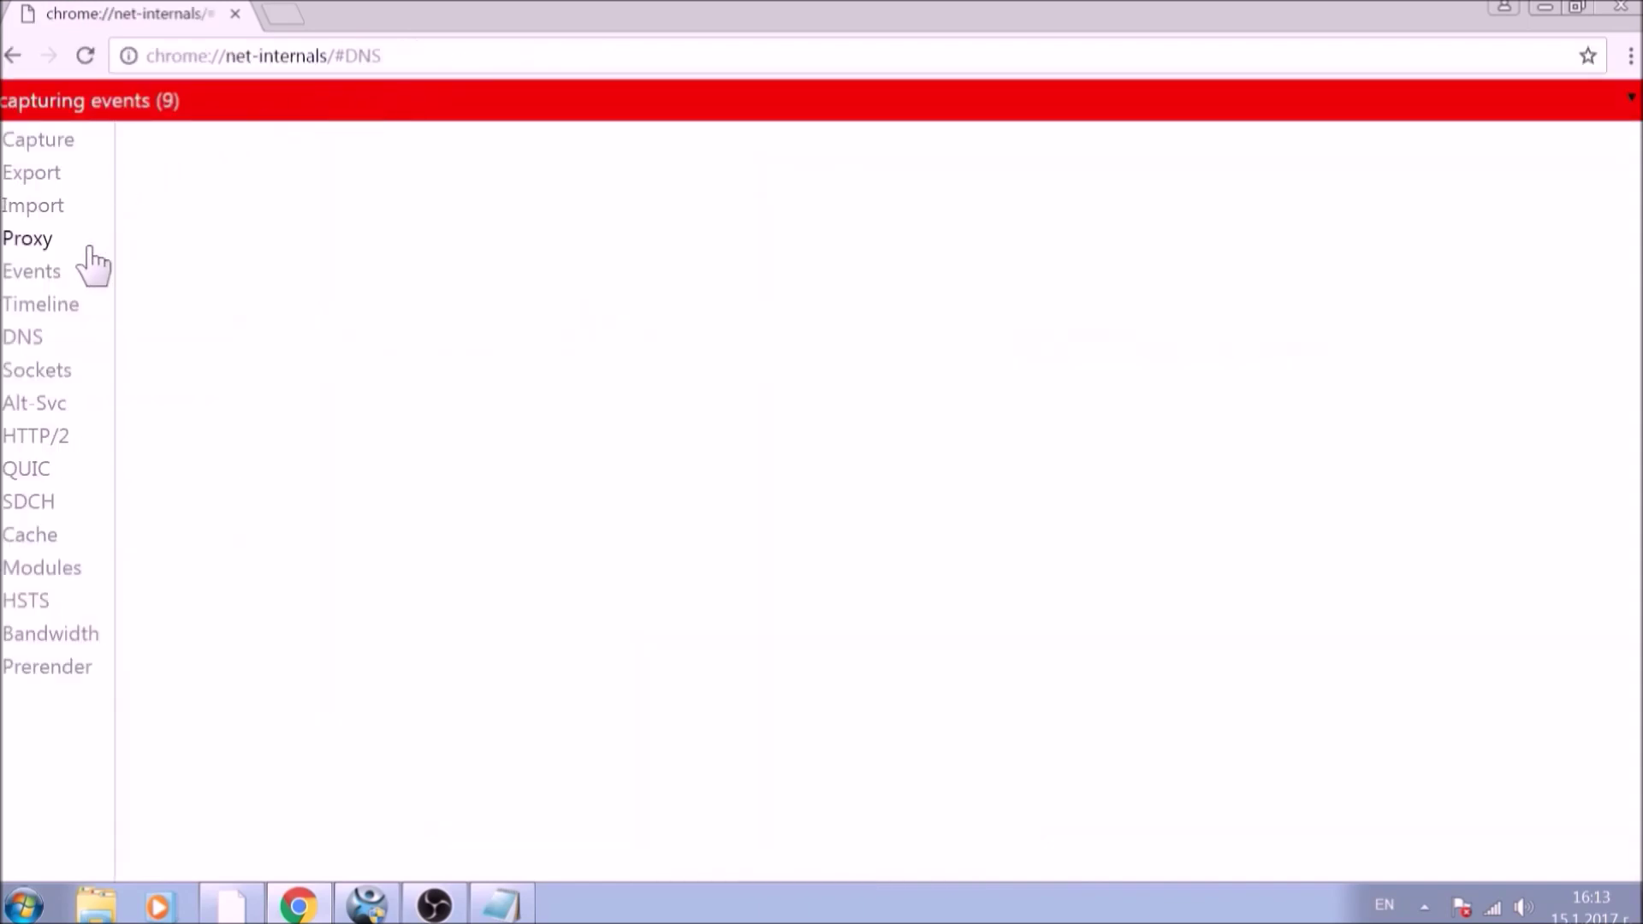
click(24, 338)
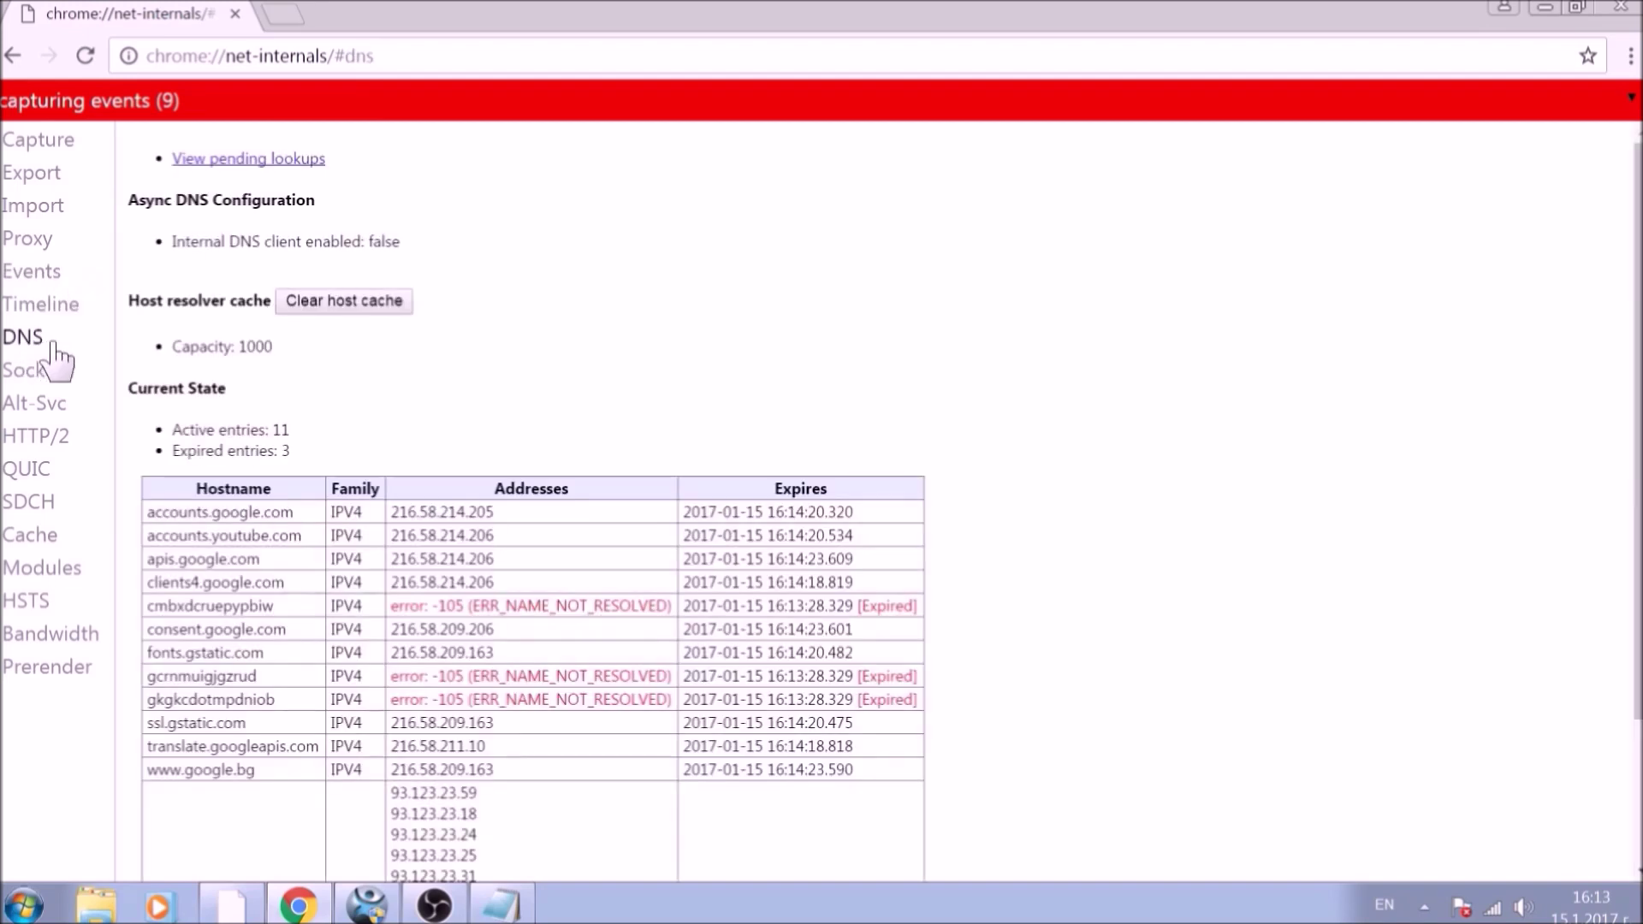
Clear the DNS host resolver cache and view the net-internals Cache statistics
click(344, 308)
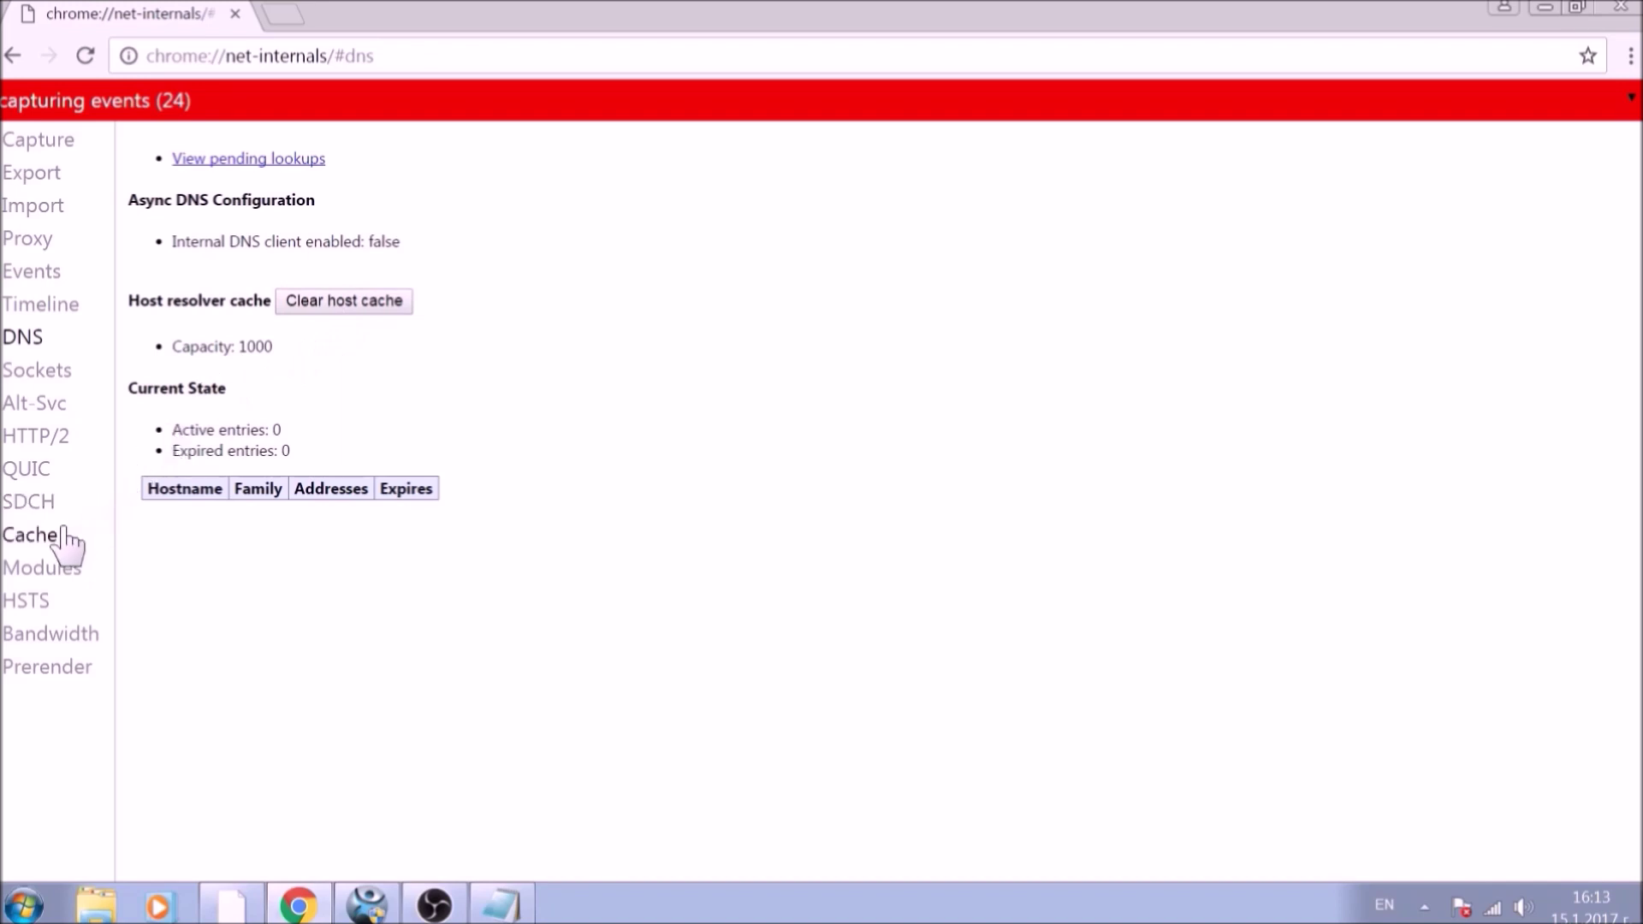
click(30, 534)
scroll(178, 498, down, 5)
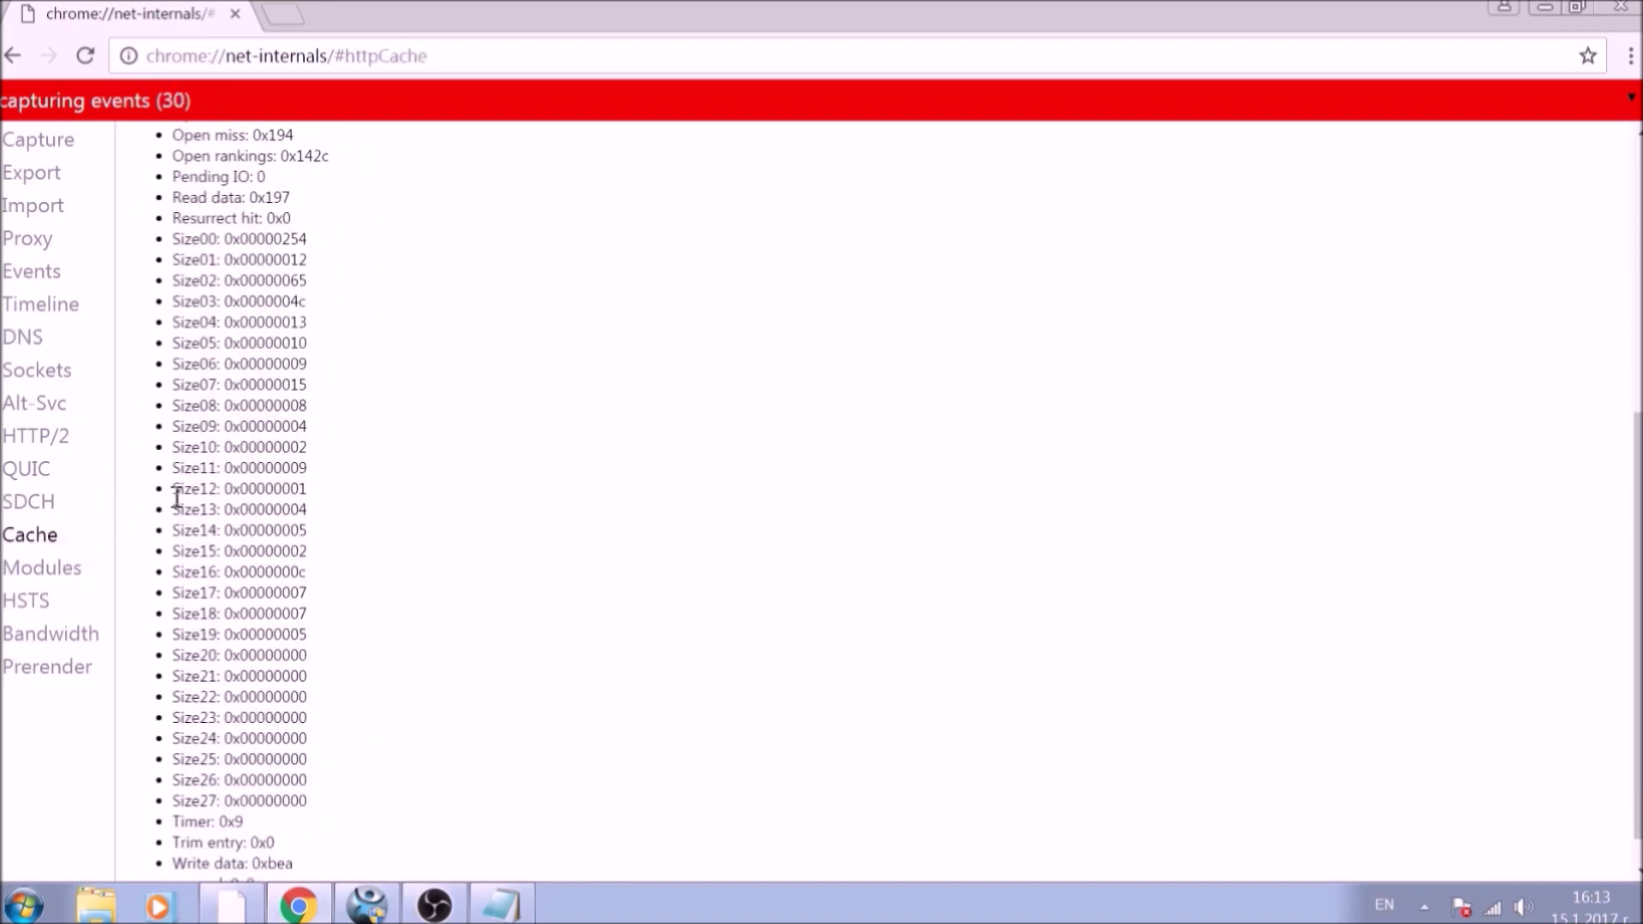
scroll(177, 499, down, 2)
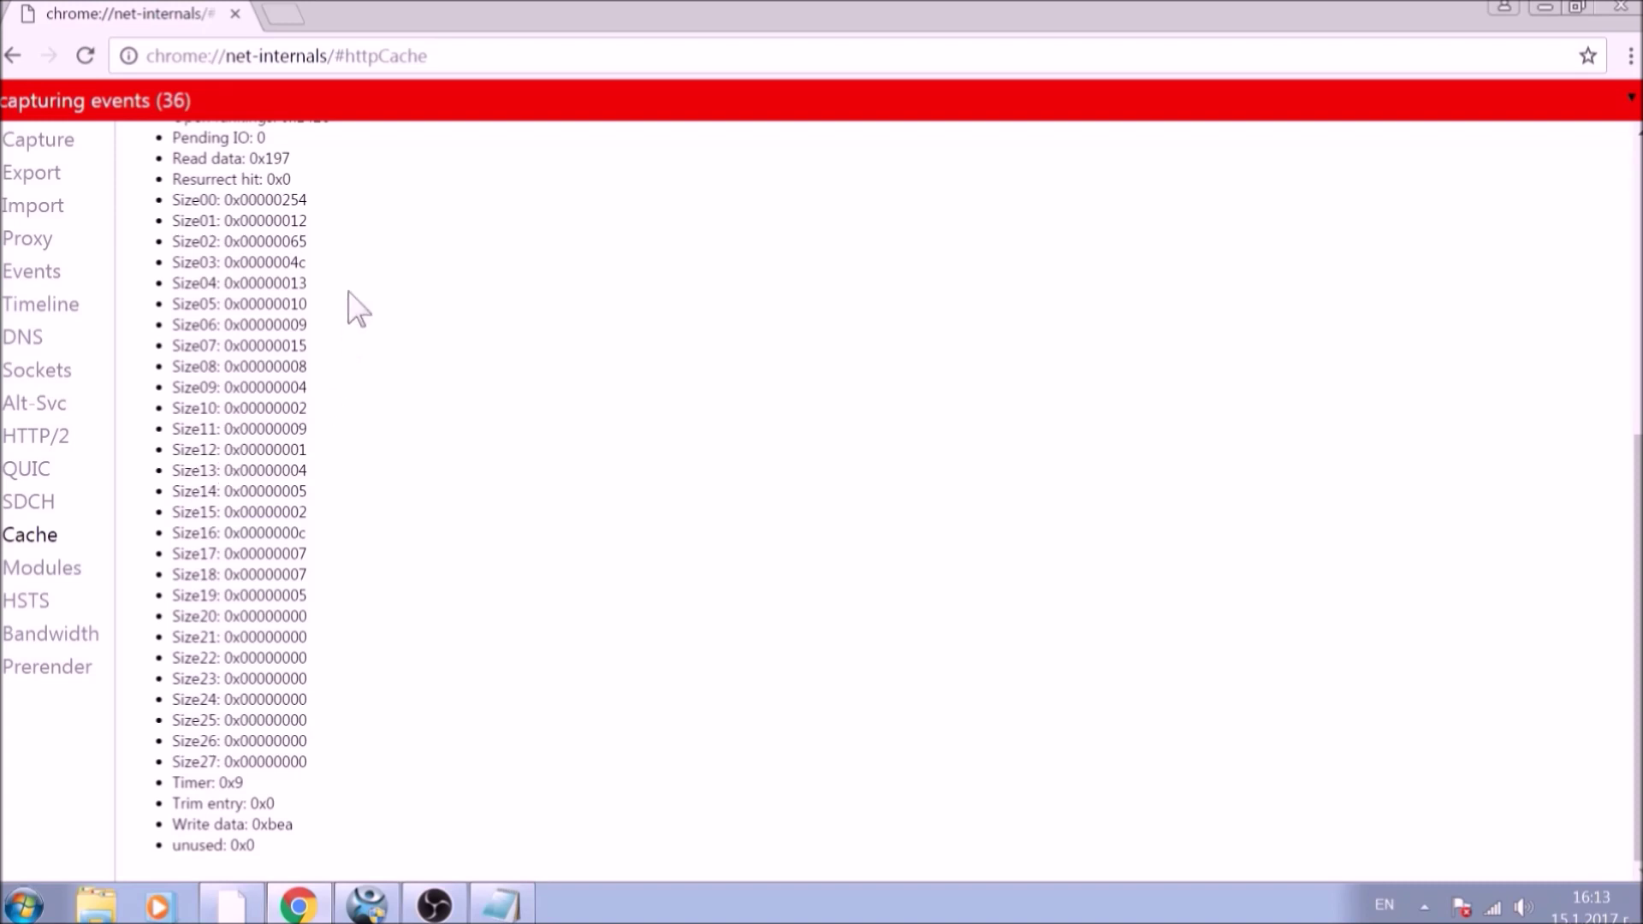
click(427, 56)
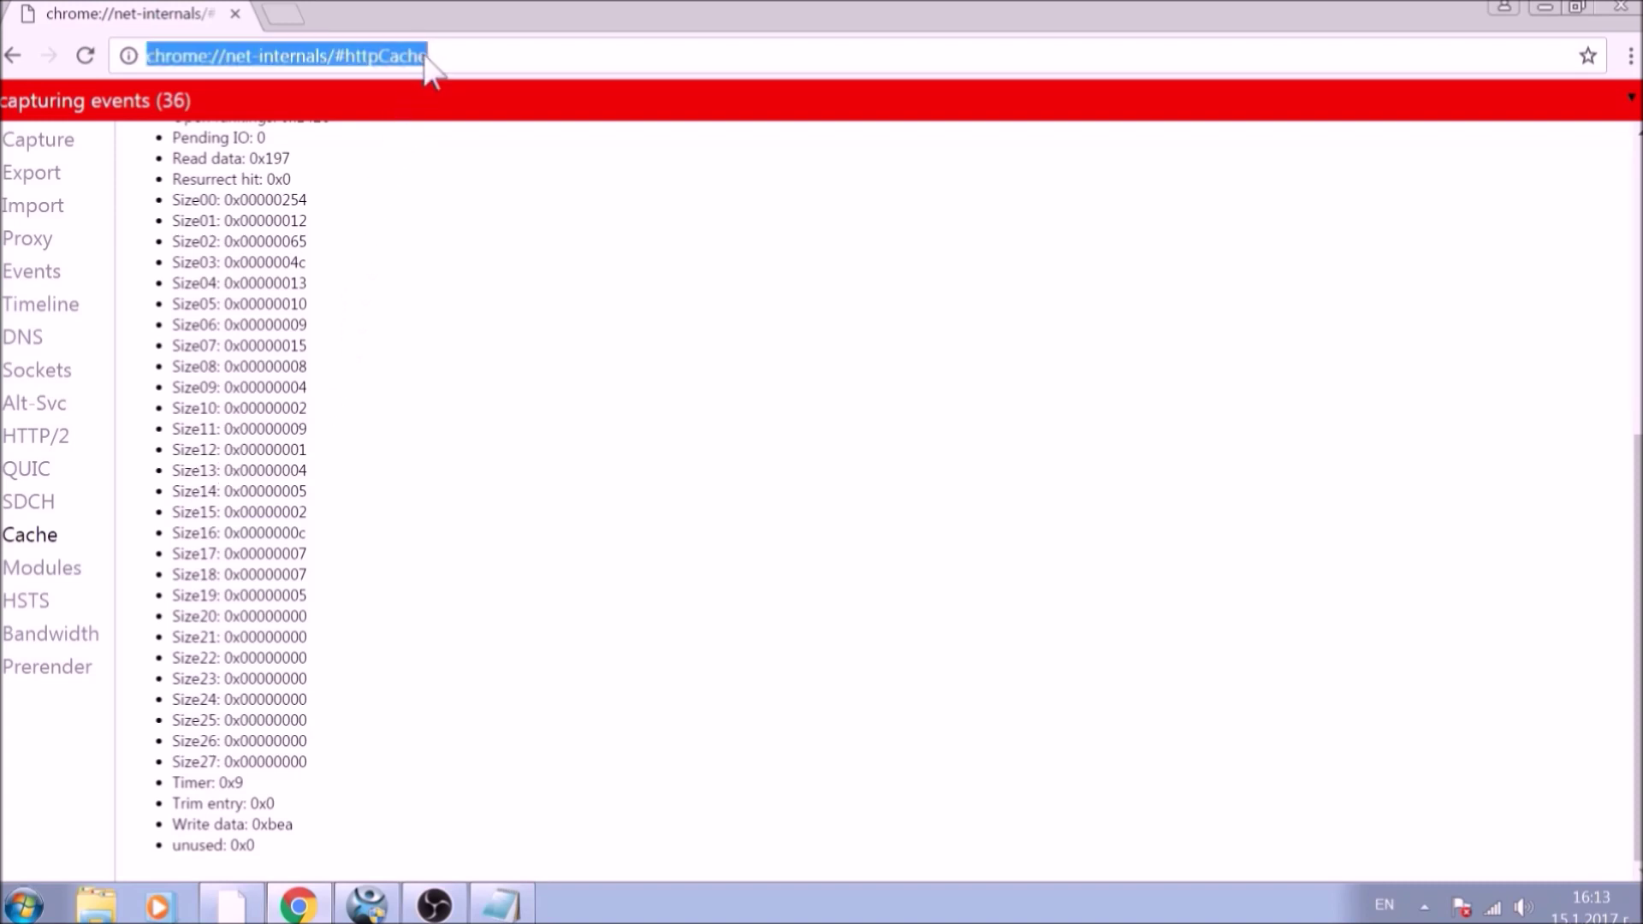
text(CHROME://)
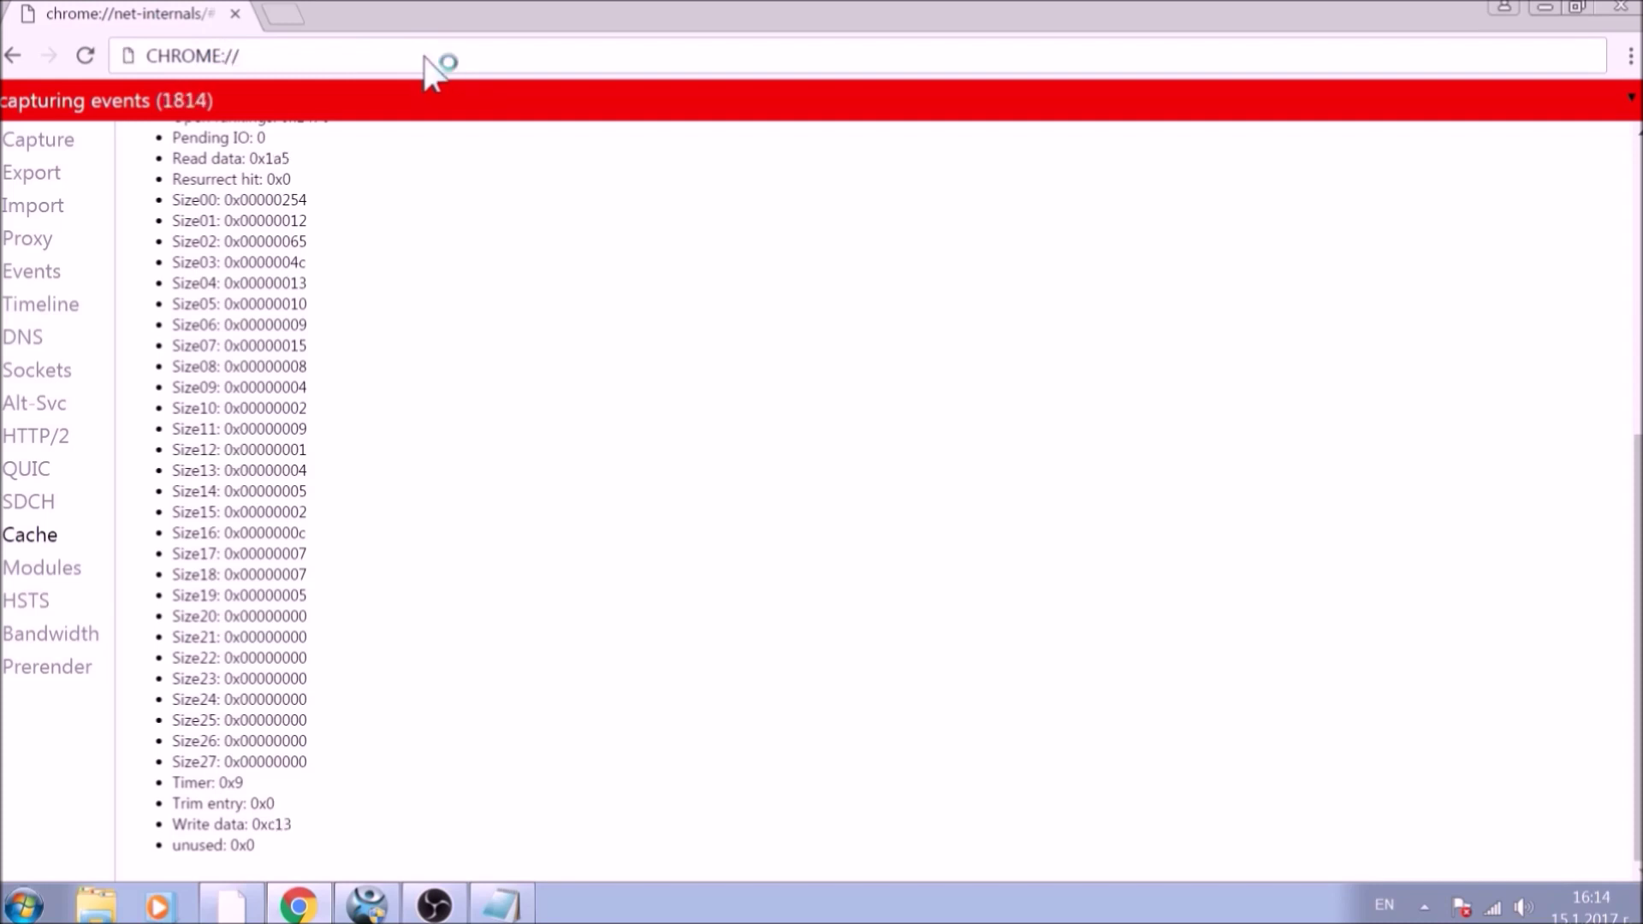
text(SETTINGS/)
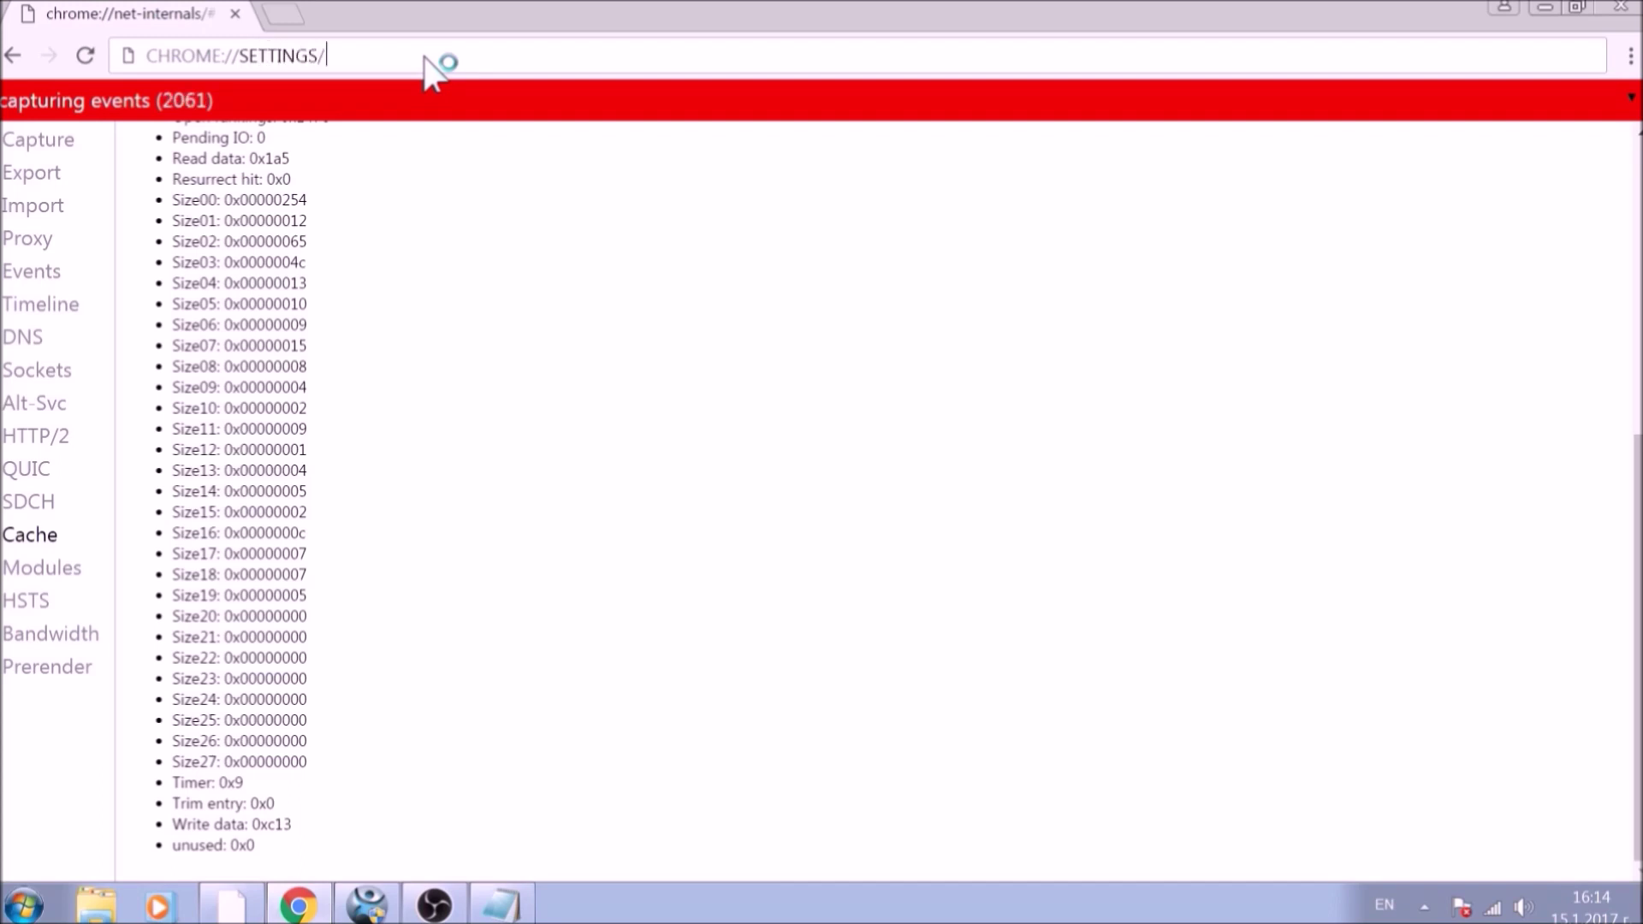
text(CLEAR)
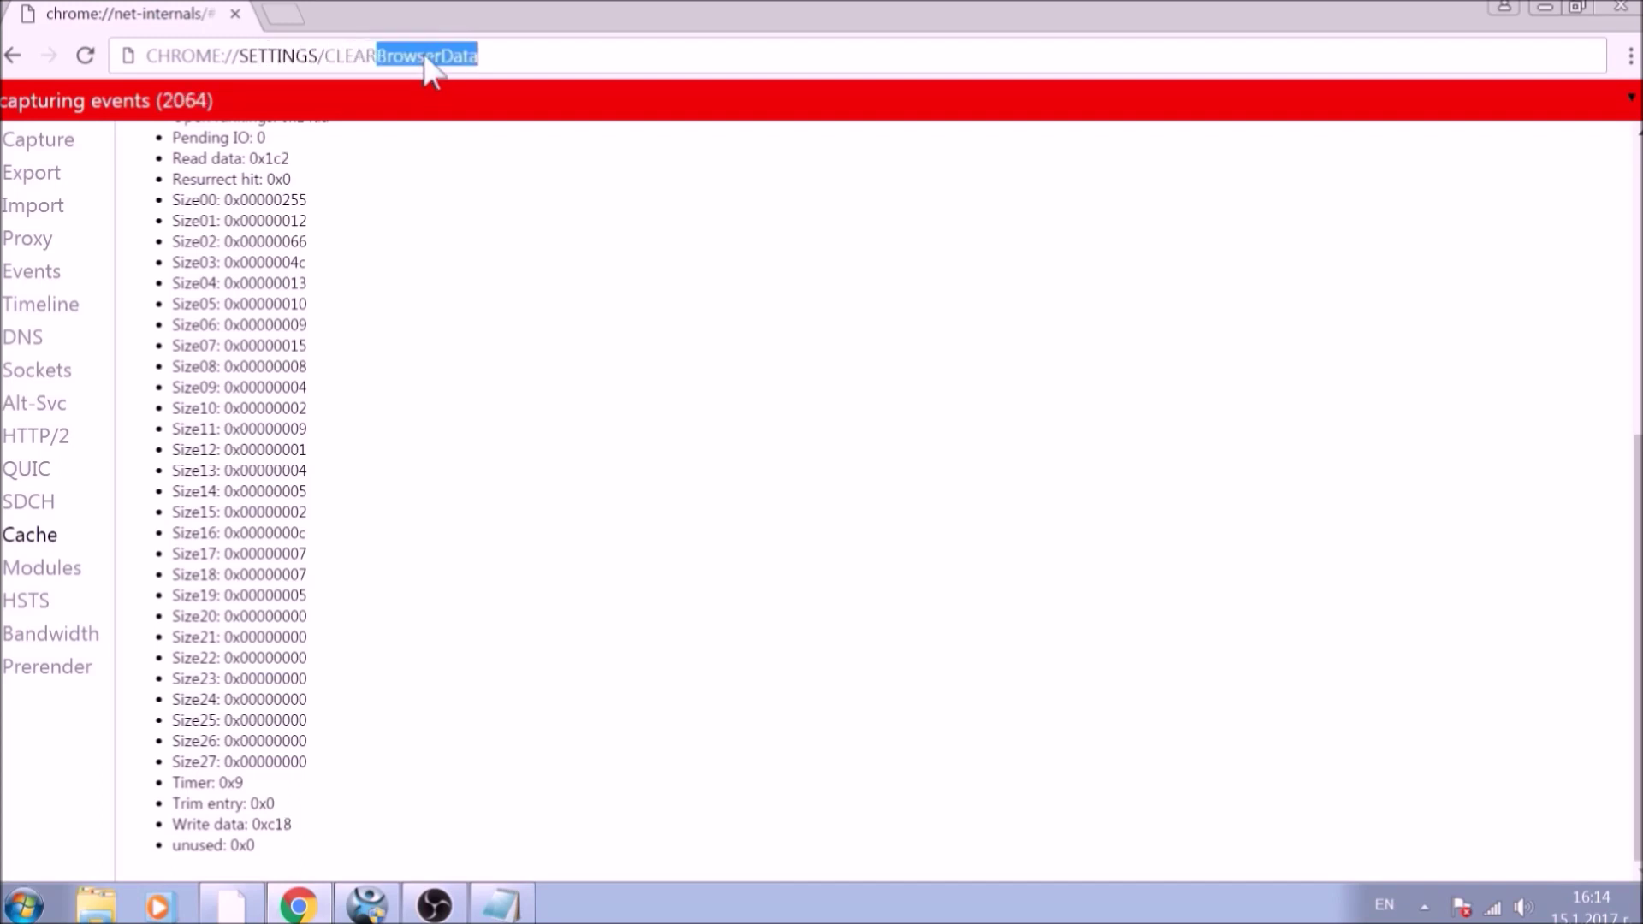
text(BRO)
text(WSER)
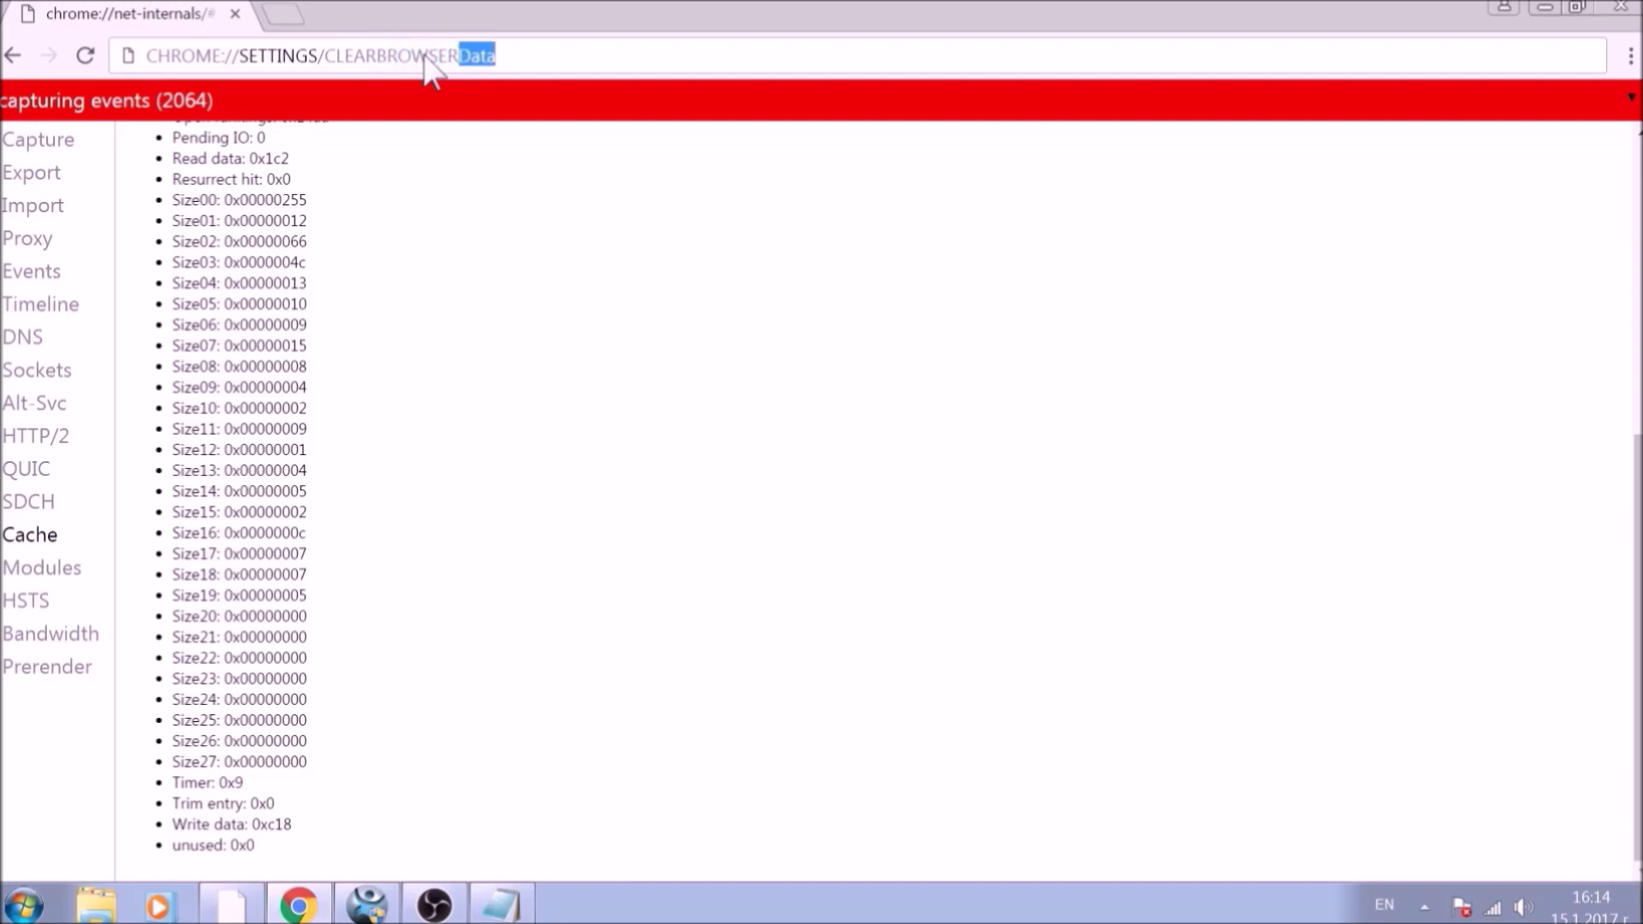
text(DATA)
Go to chrome://settings/clearBrowserData to bring up Clear browsing data
key(Return)
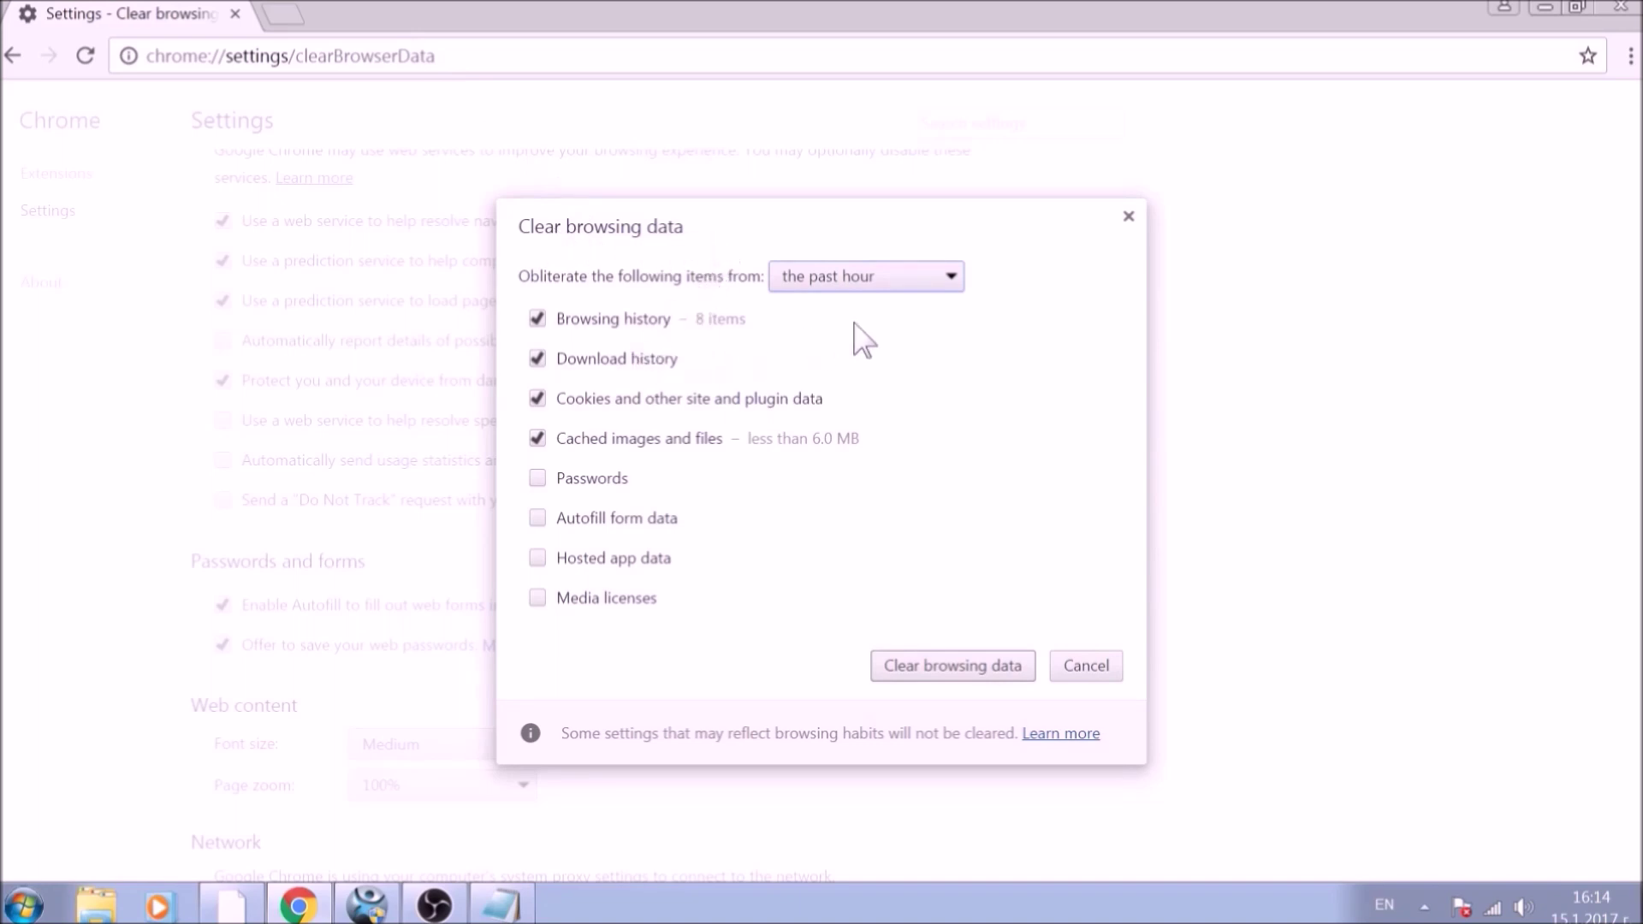
Clear everything since the beginning of time, adding passwords, autofill, hosted app data and media licenses
click(943, 277)
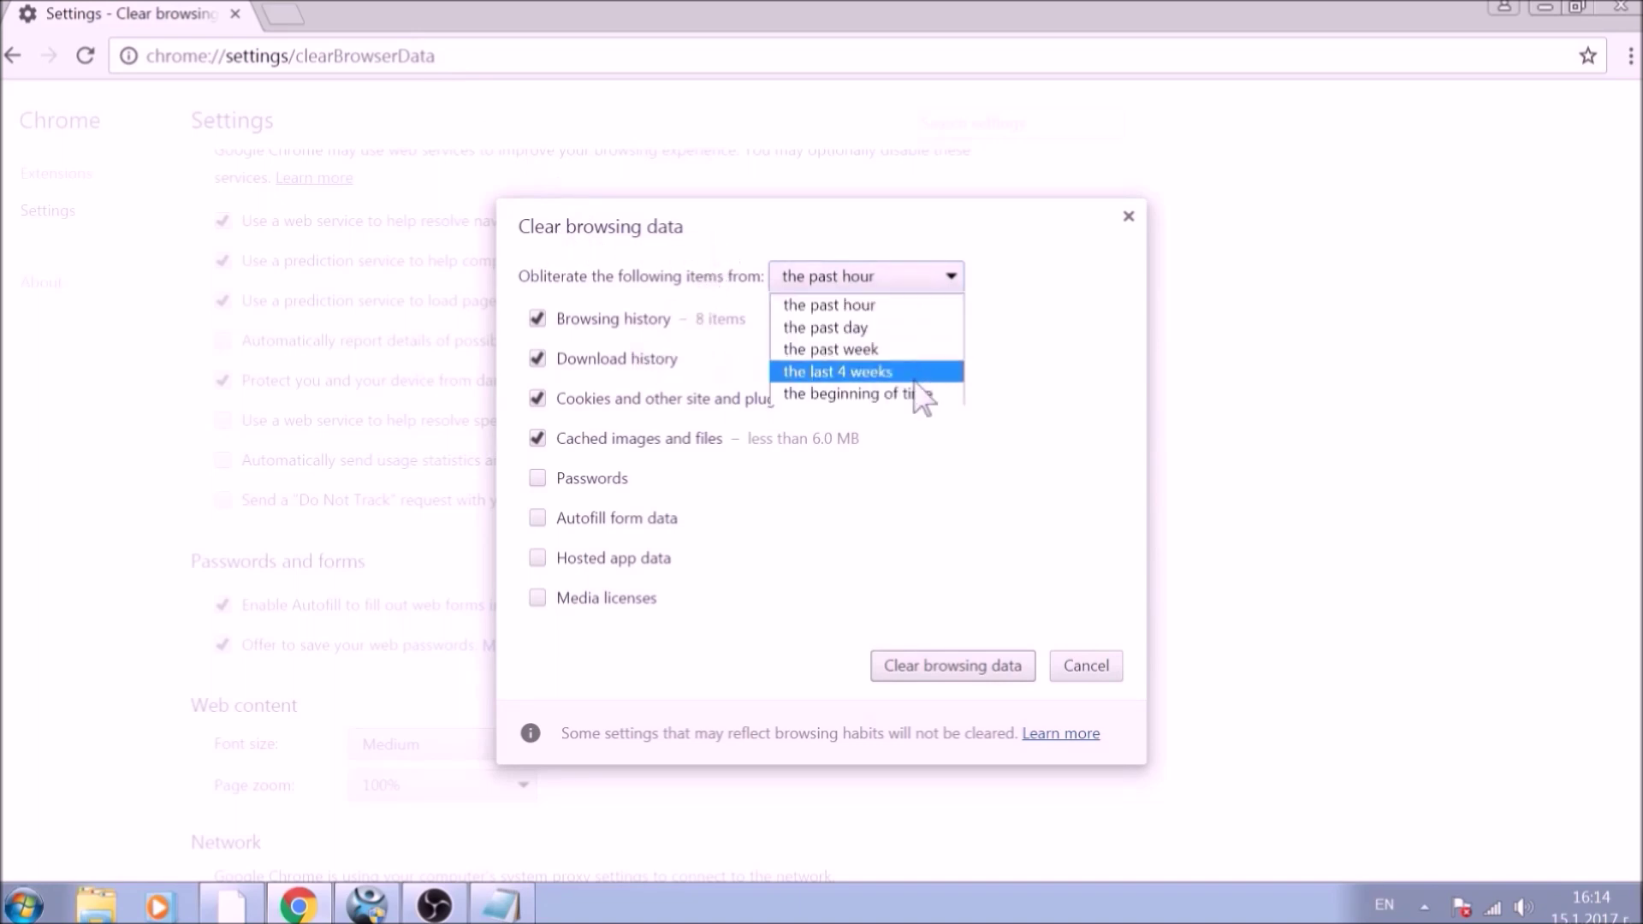
click(873, 394)
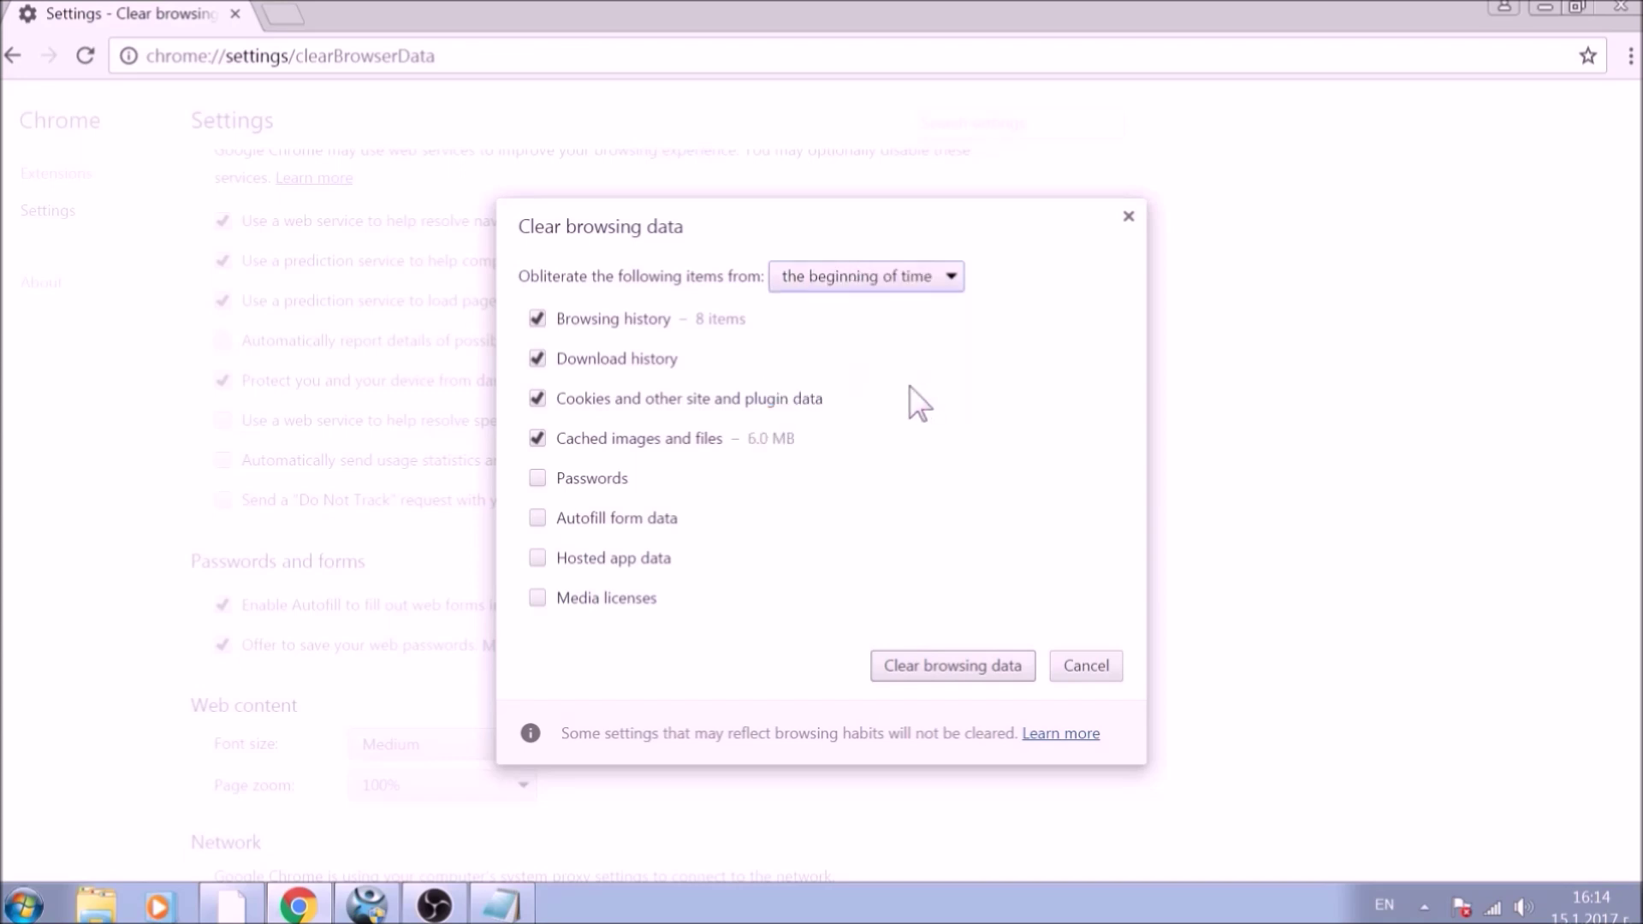
click(617, 485)
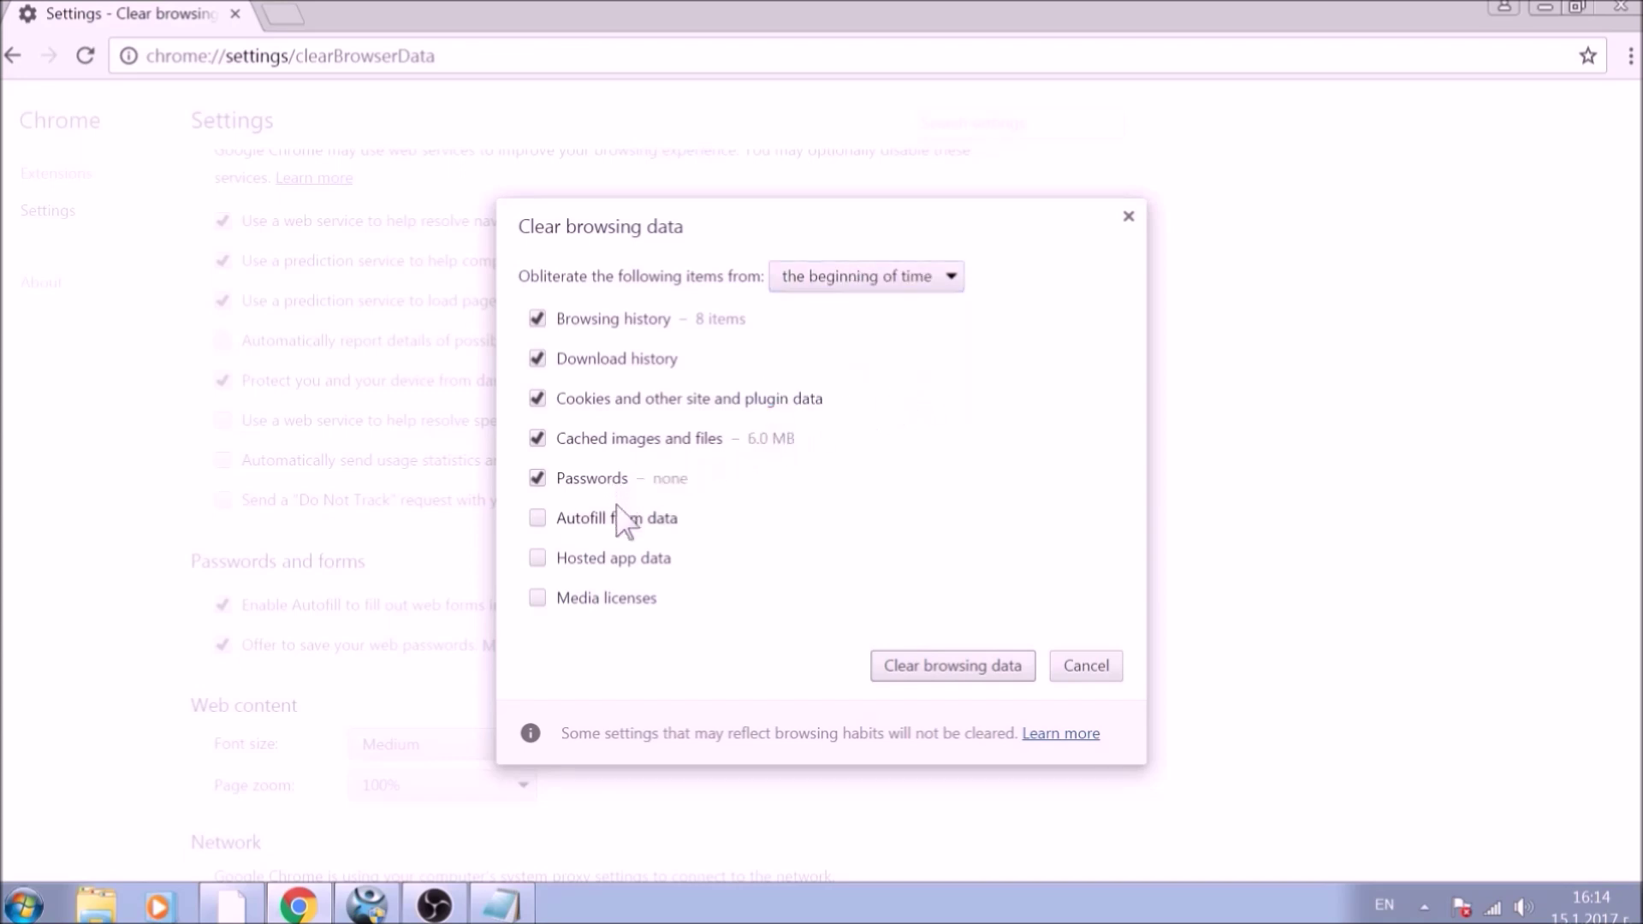
click(623, 519)
click(625, 560)
click(605, 599)
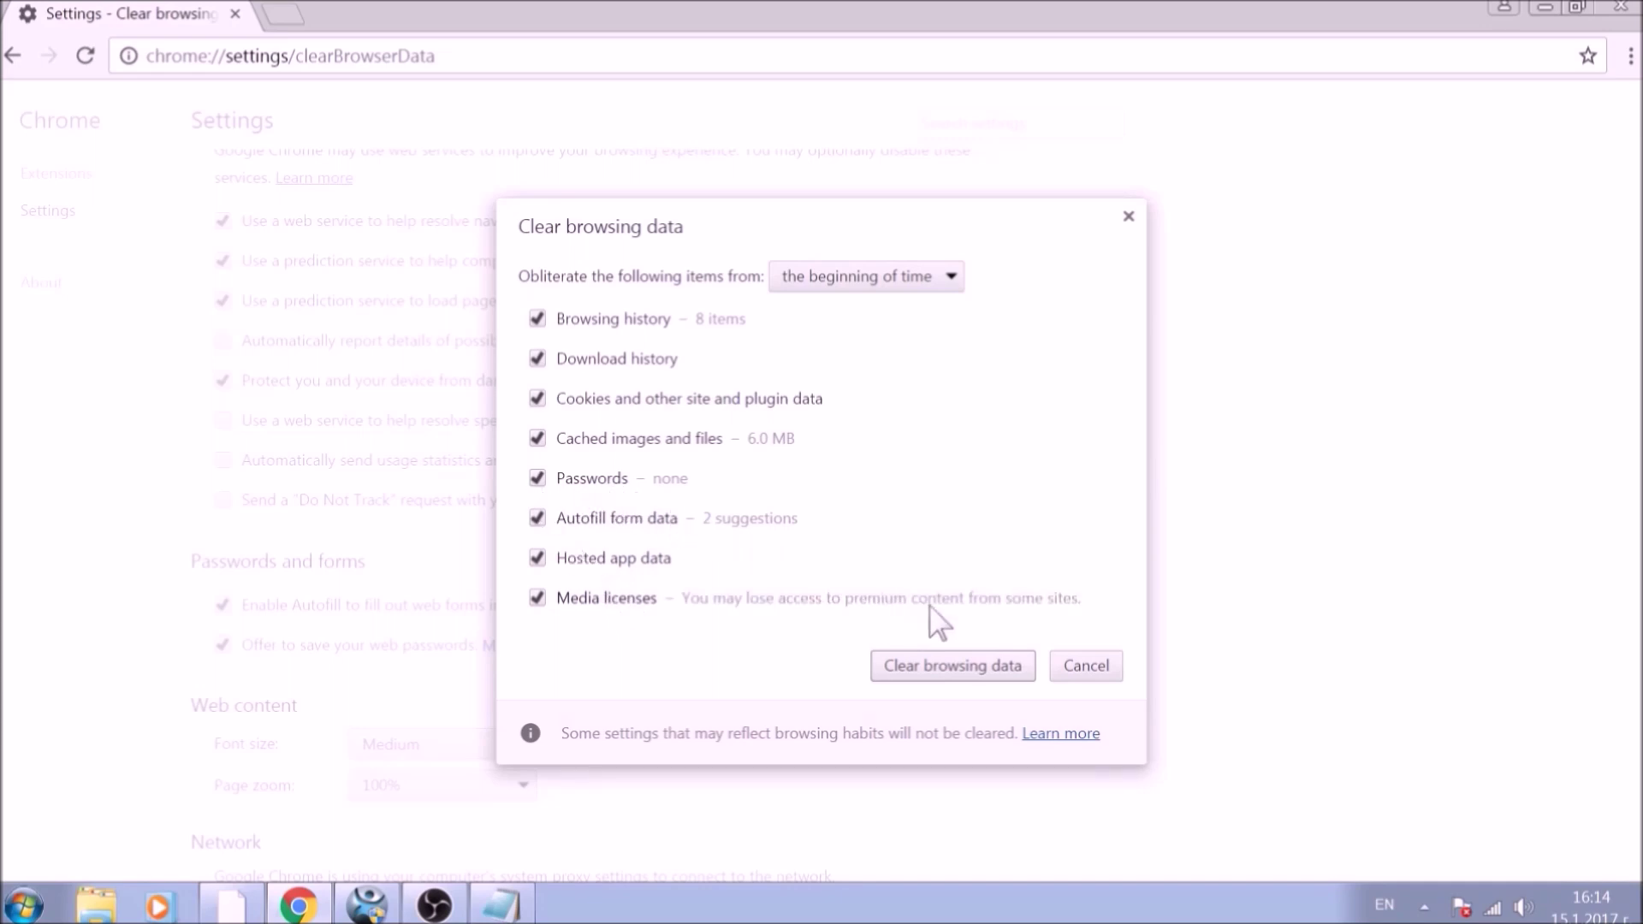
click(965, 675)
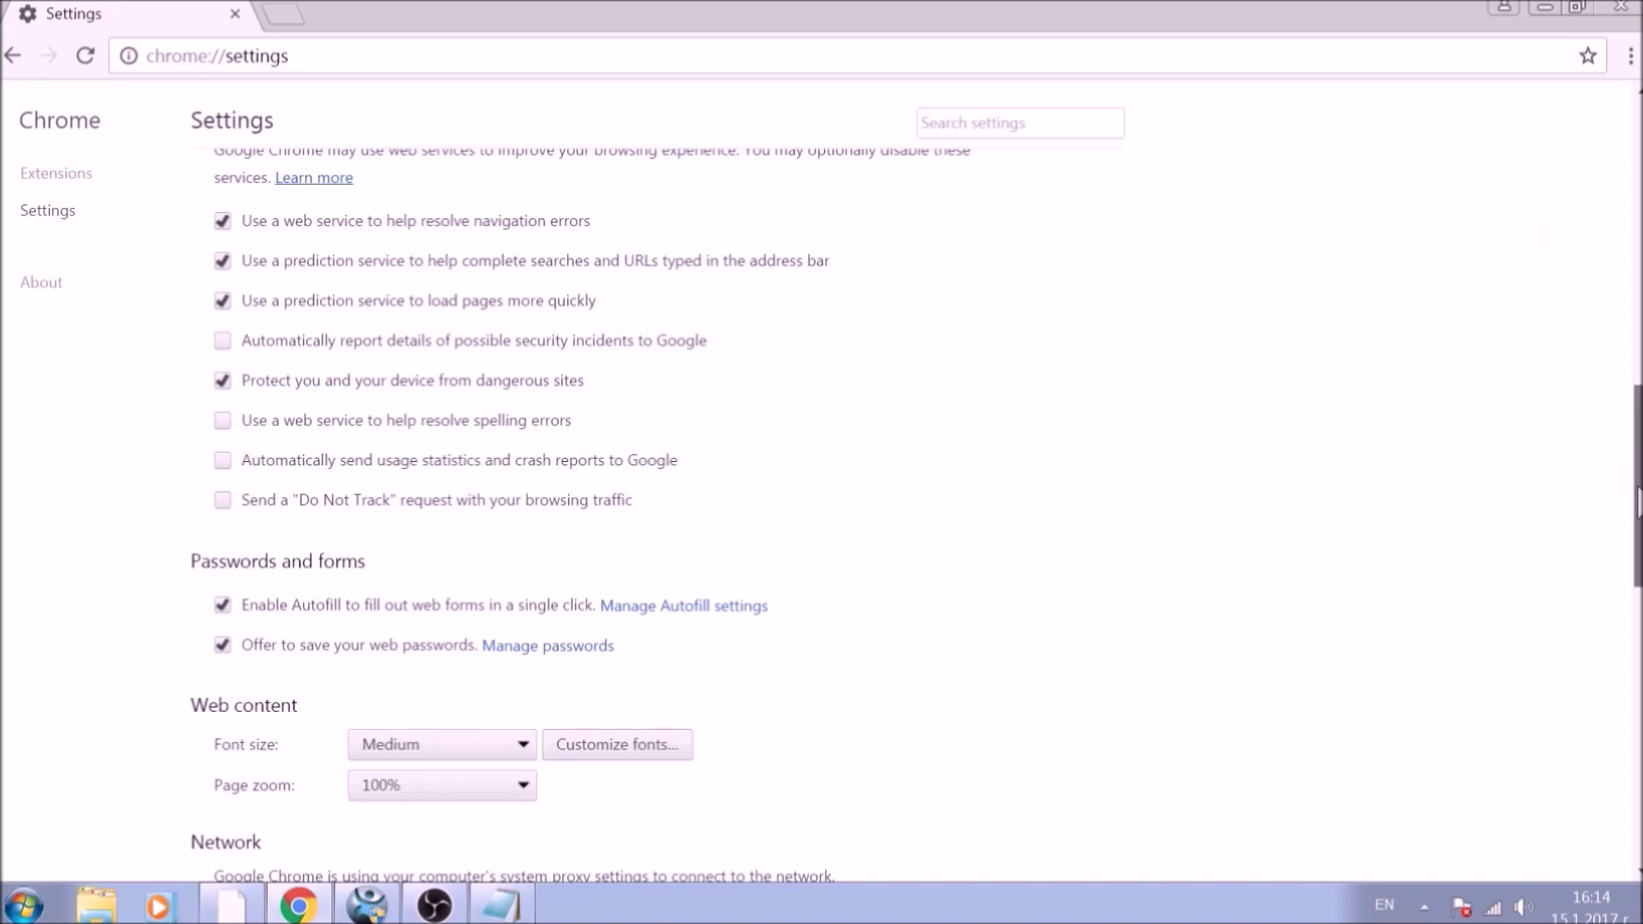
drag(1637, 501, 1624, 796)
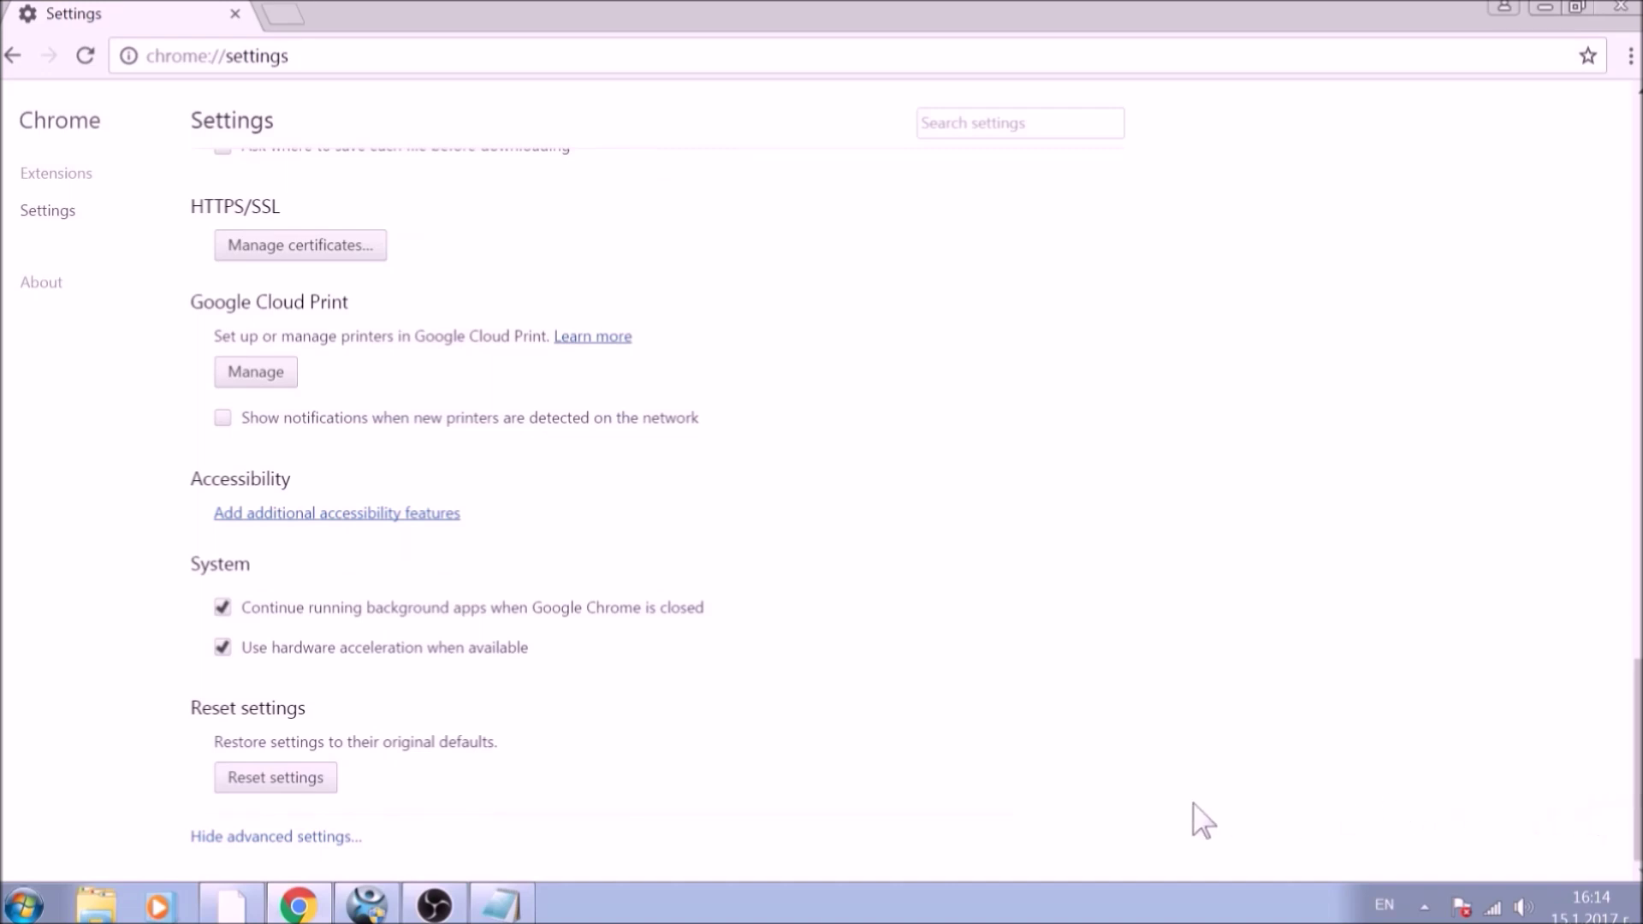
Reset Chrome's settings to their original defaults and confirm the reset
click(275, 779)
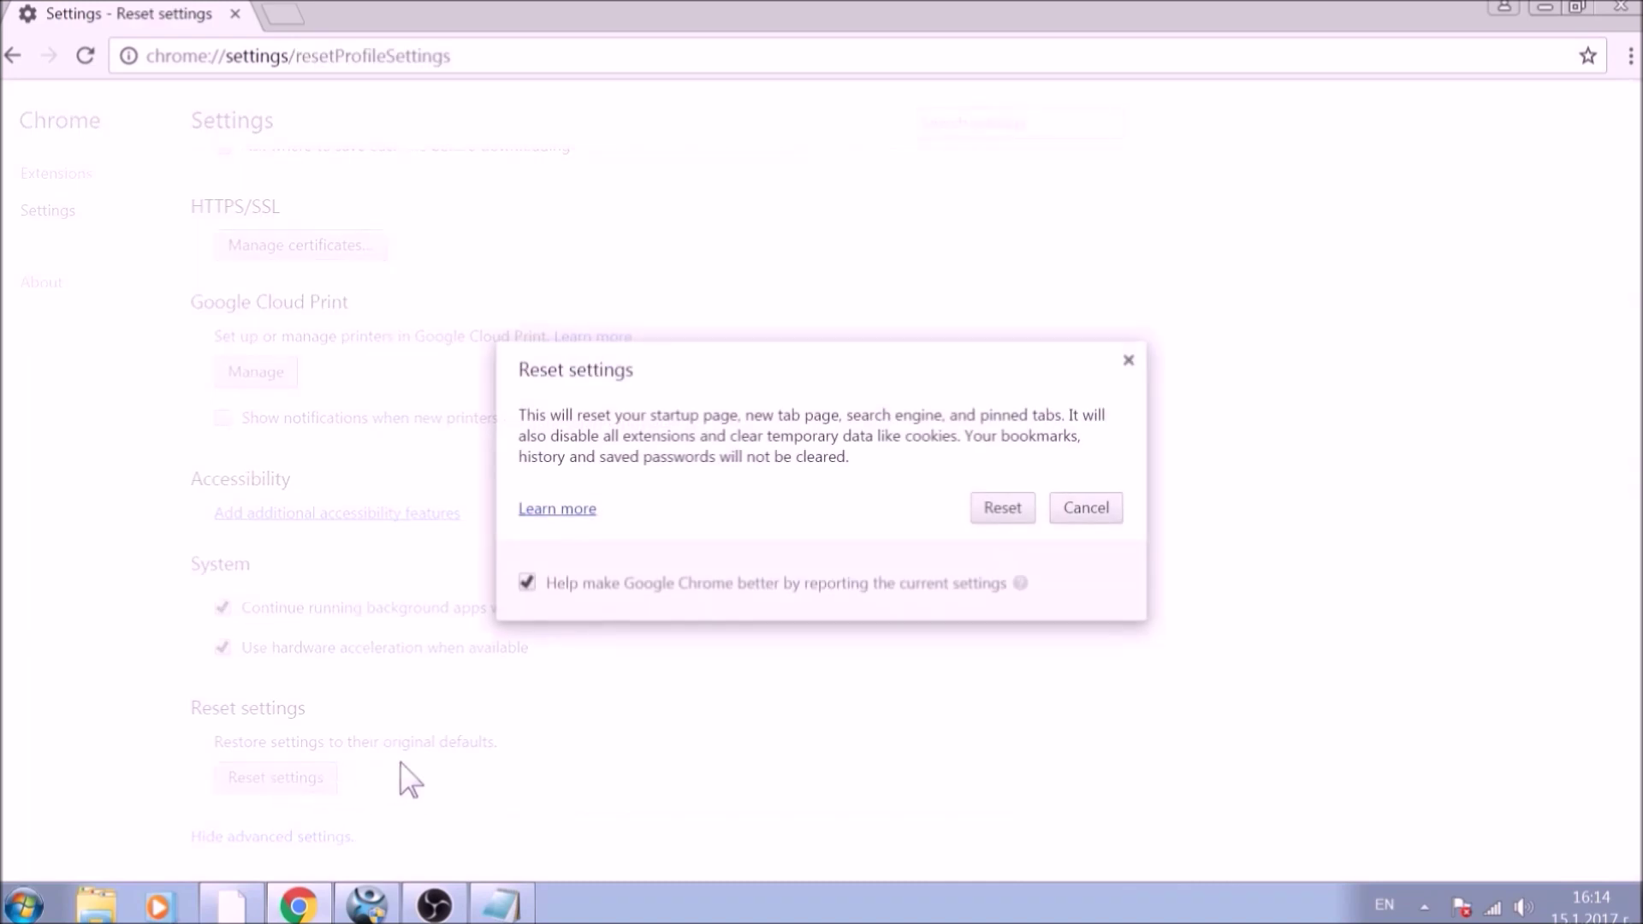
click(1003, 506)
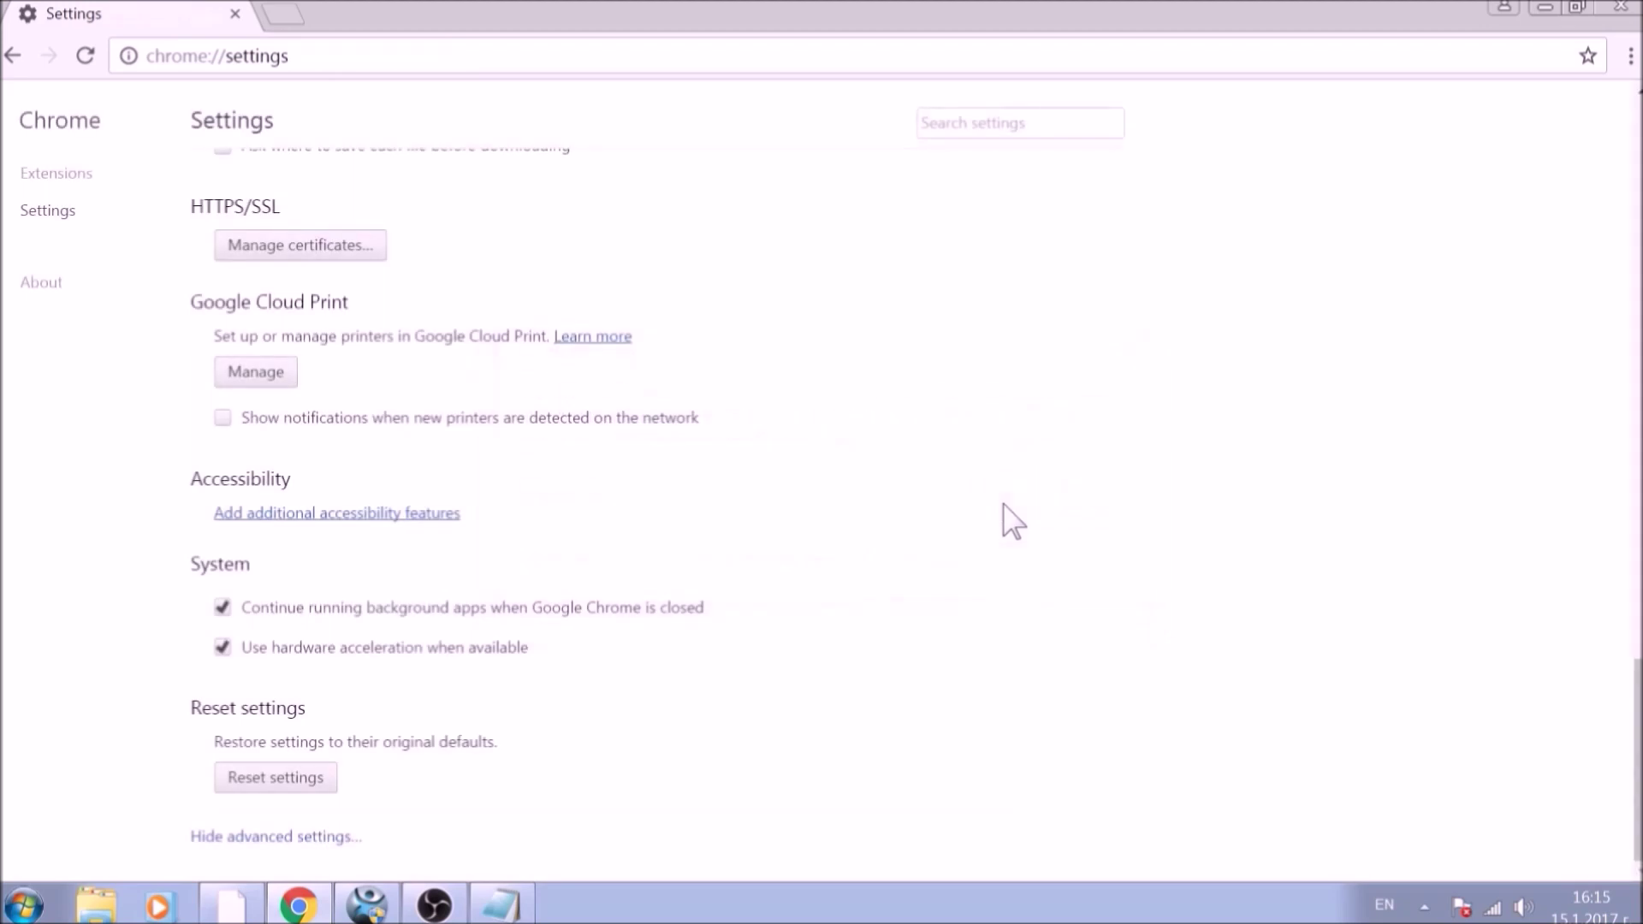
Close Chrome, launch Firefox, and restore the home page to the default Firefox Start Page
click(1626, 10)
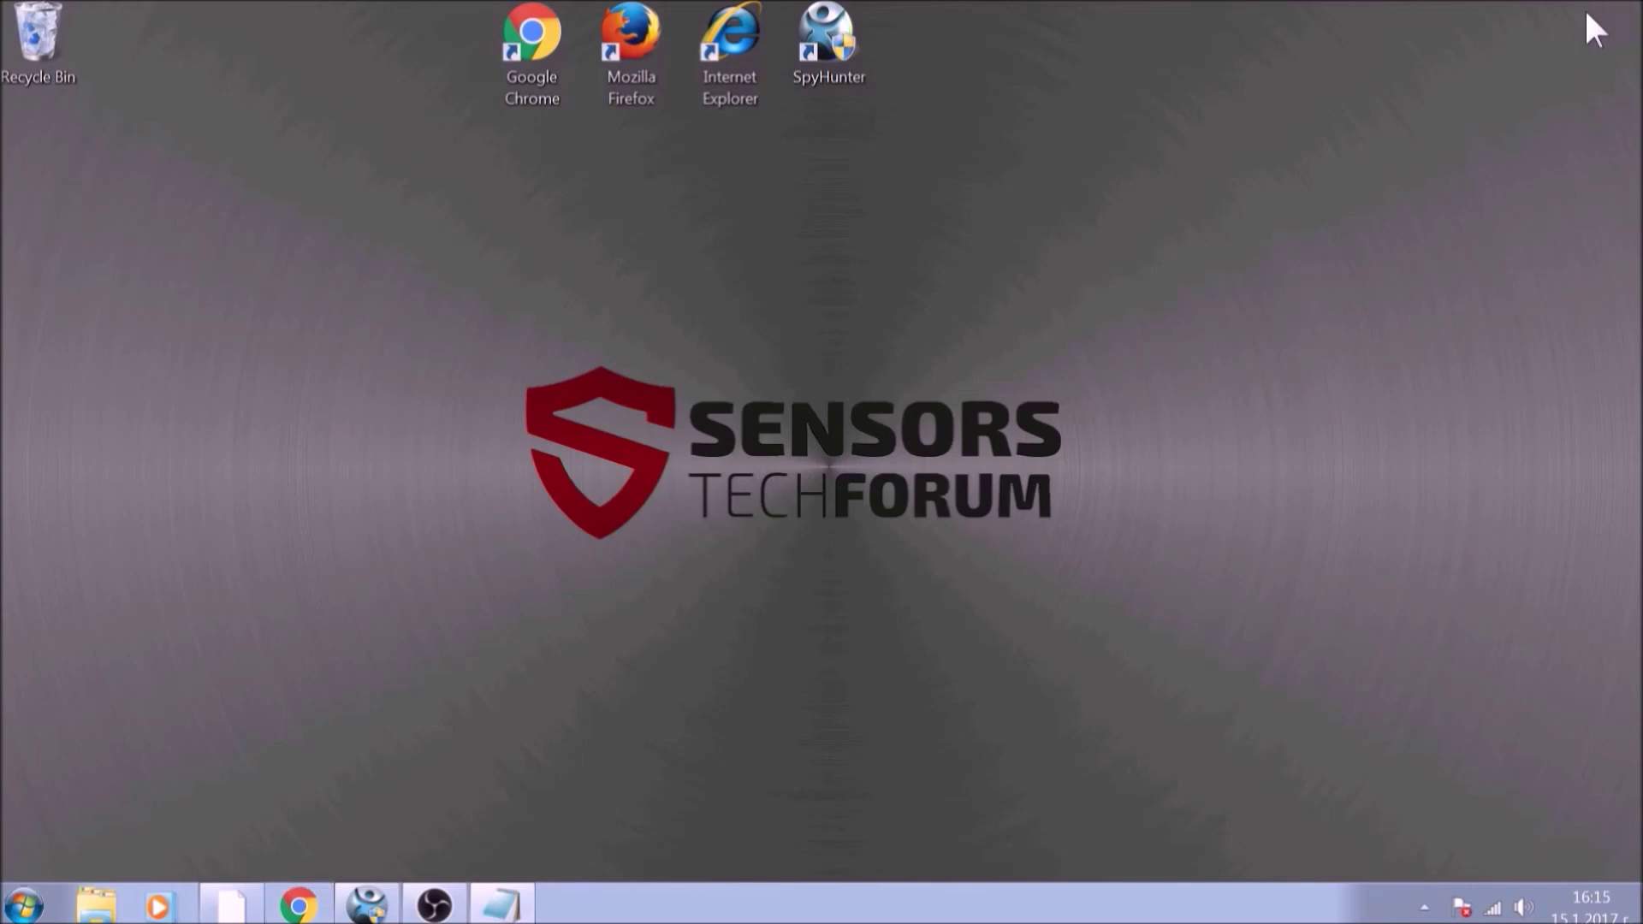
double_click(638, 84)
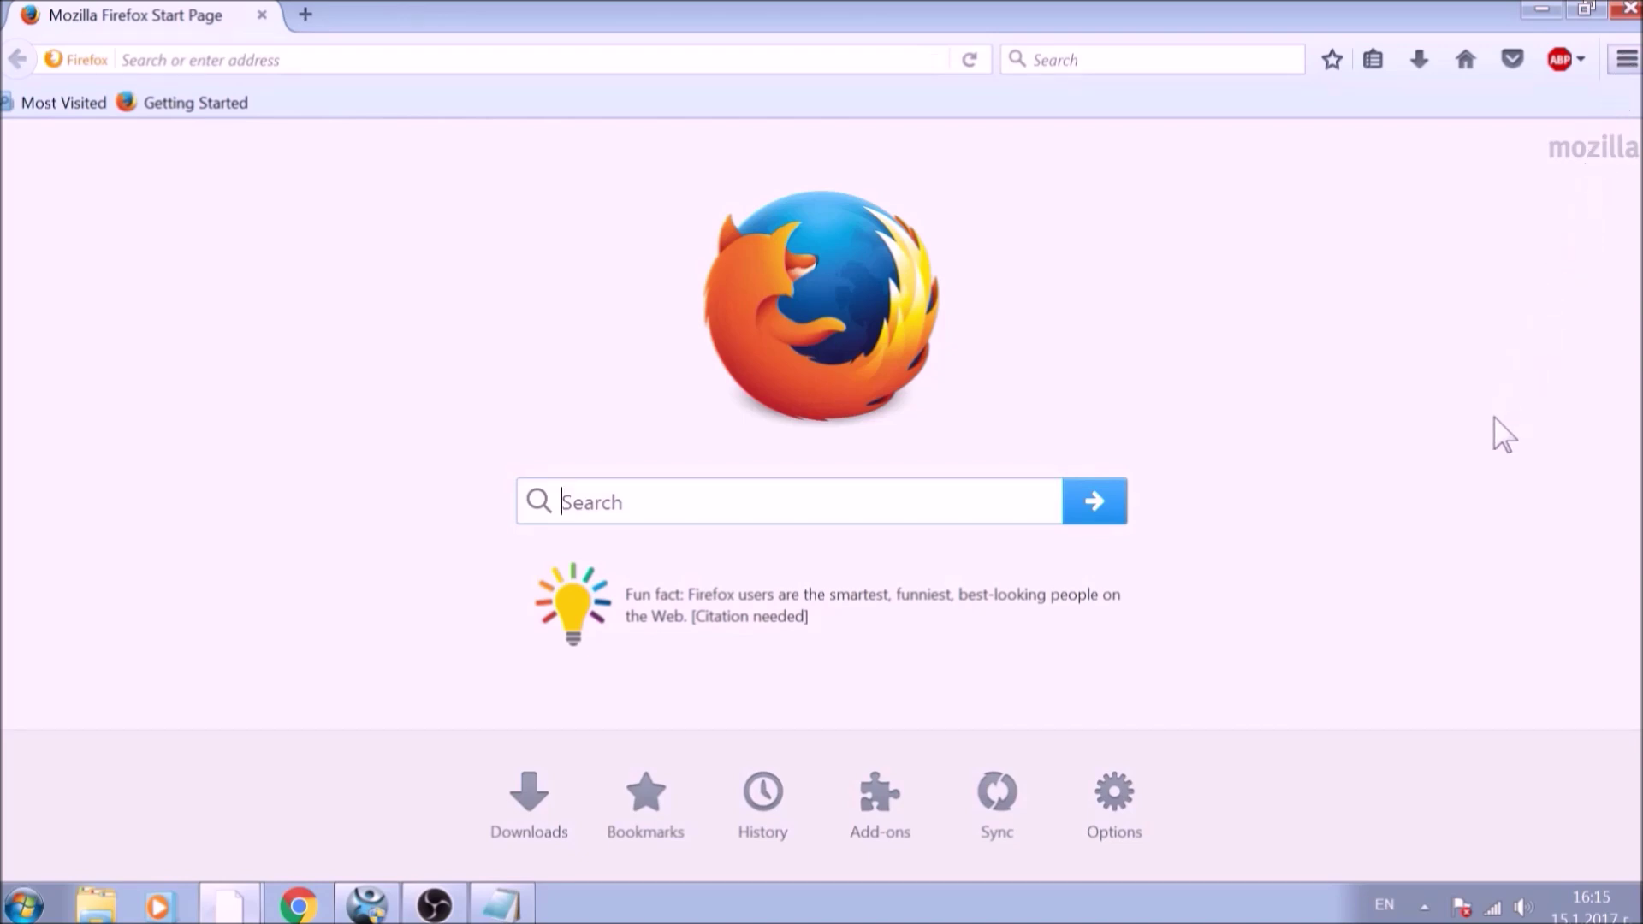
key(alt+t)
key(o)
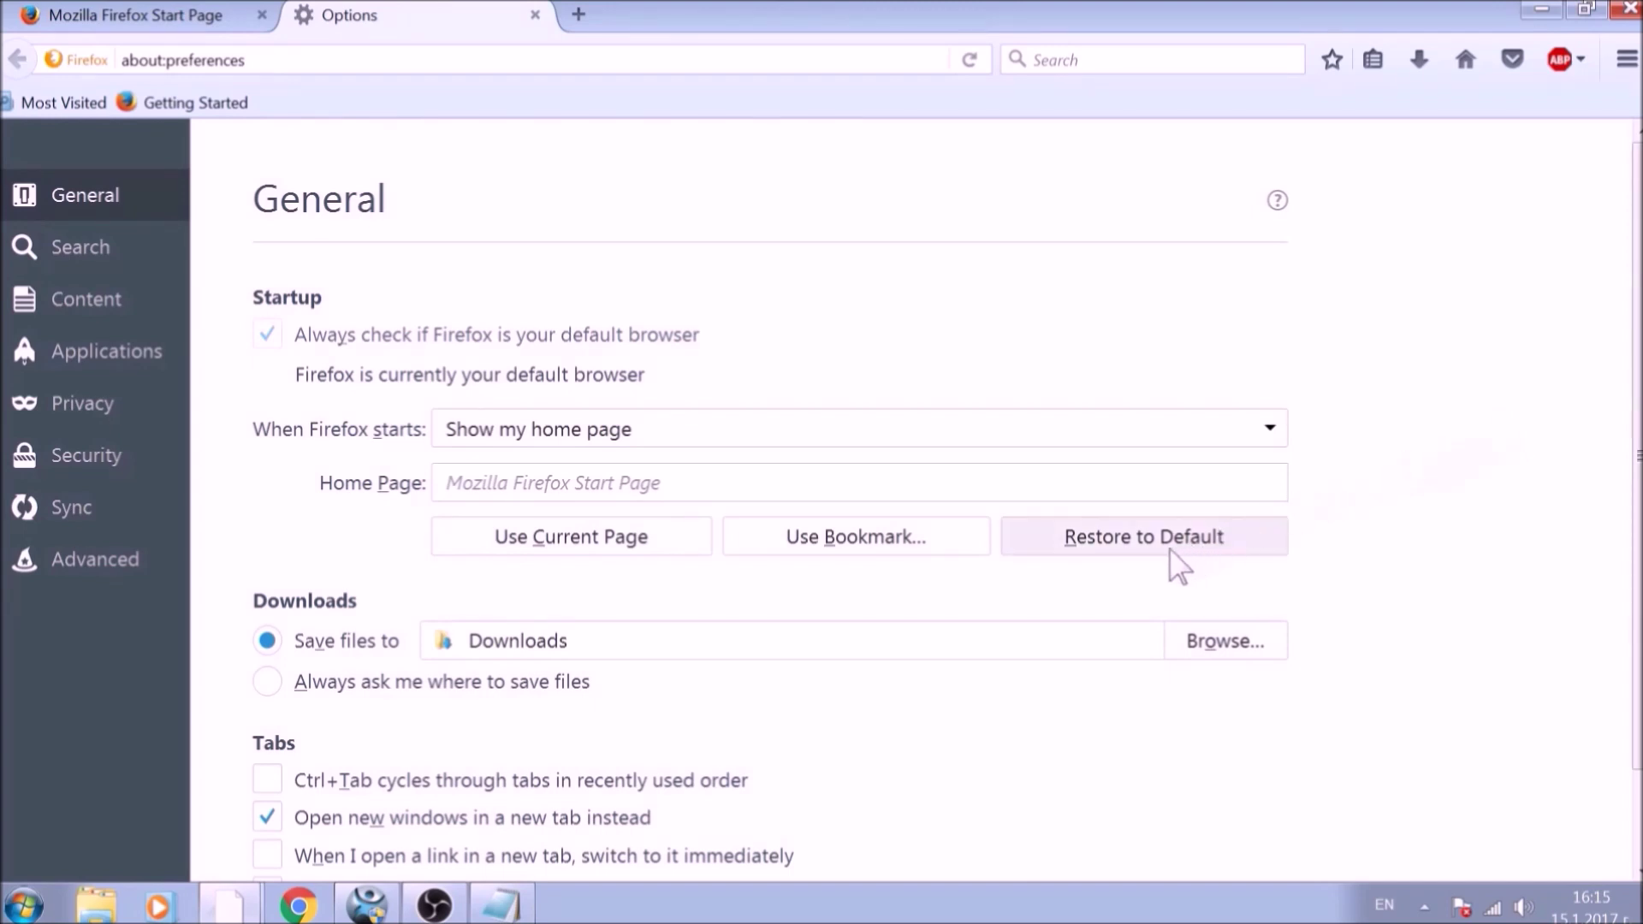
click(1176, 546)
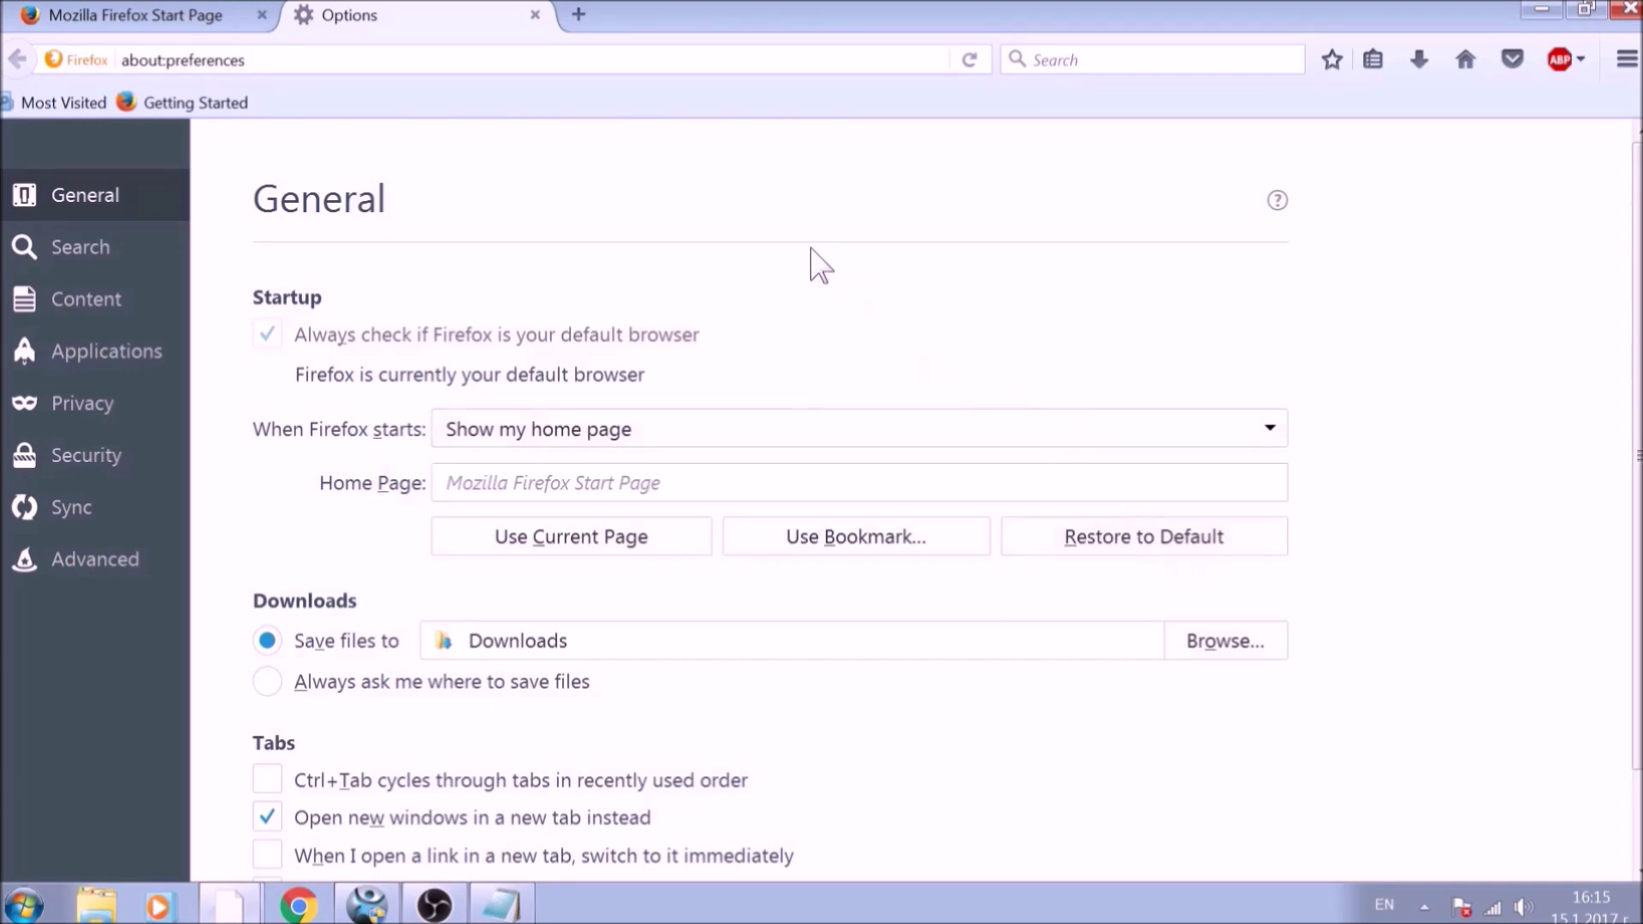
click(534, 61)
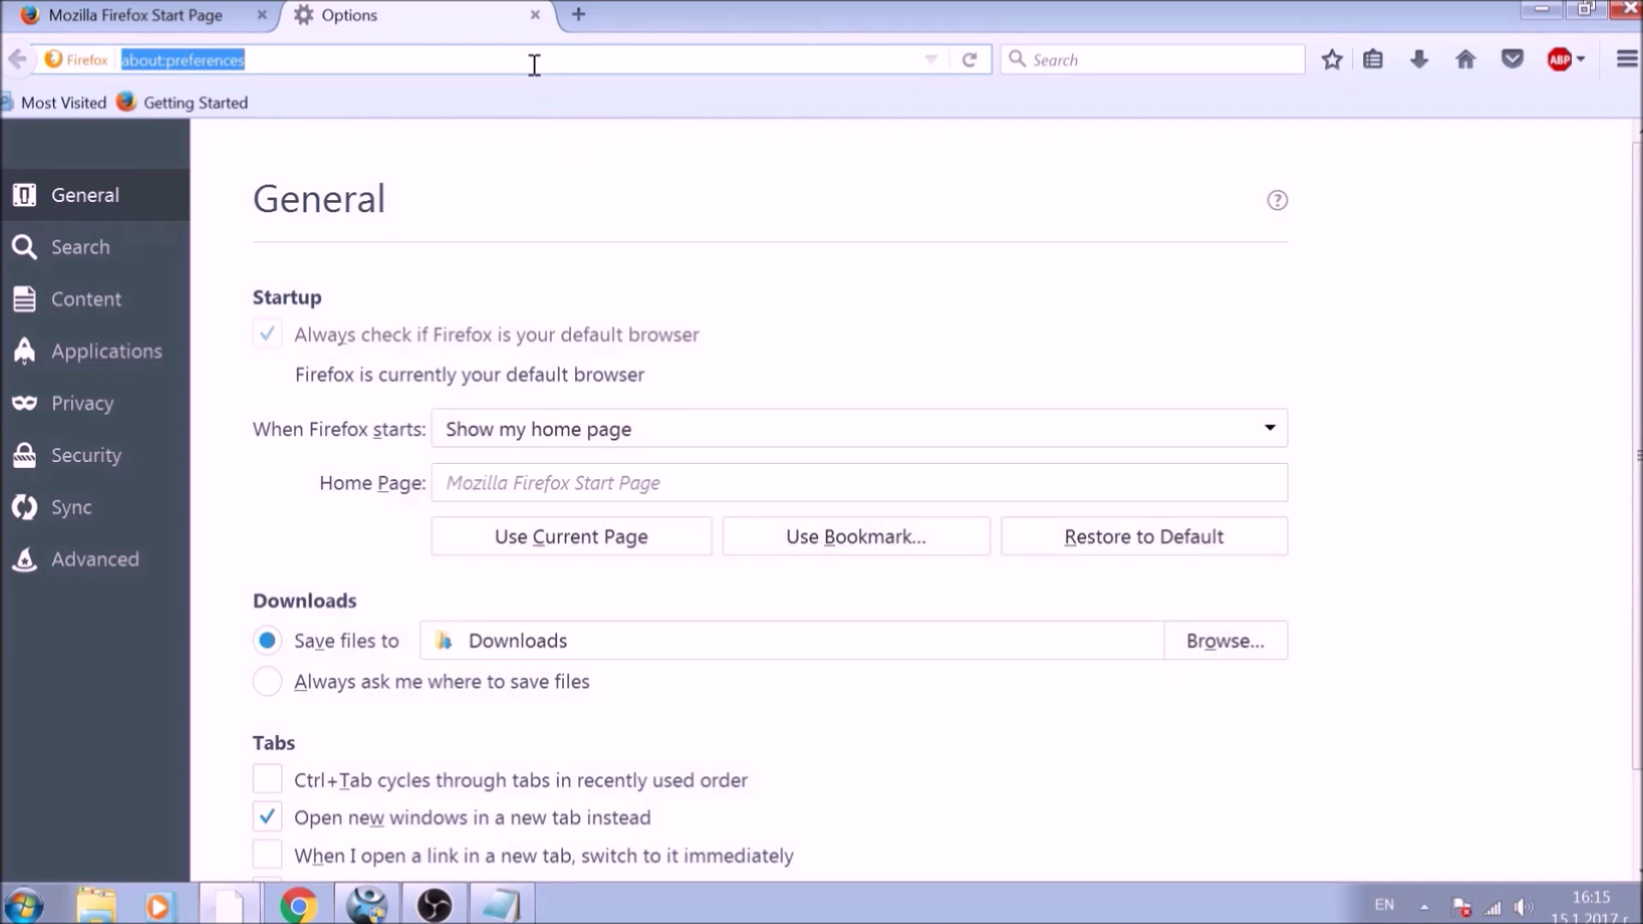
text(ABOUT)
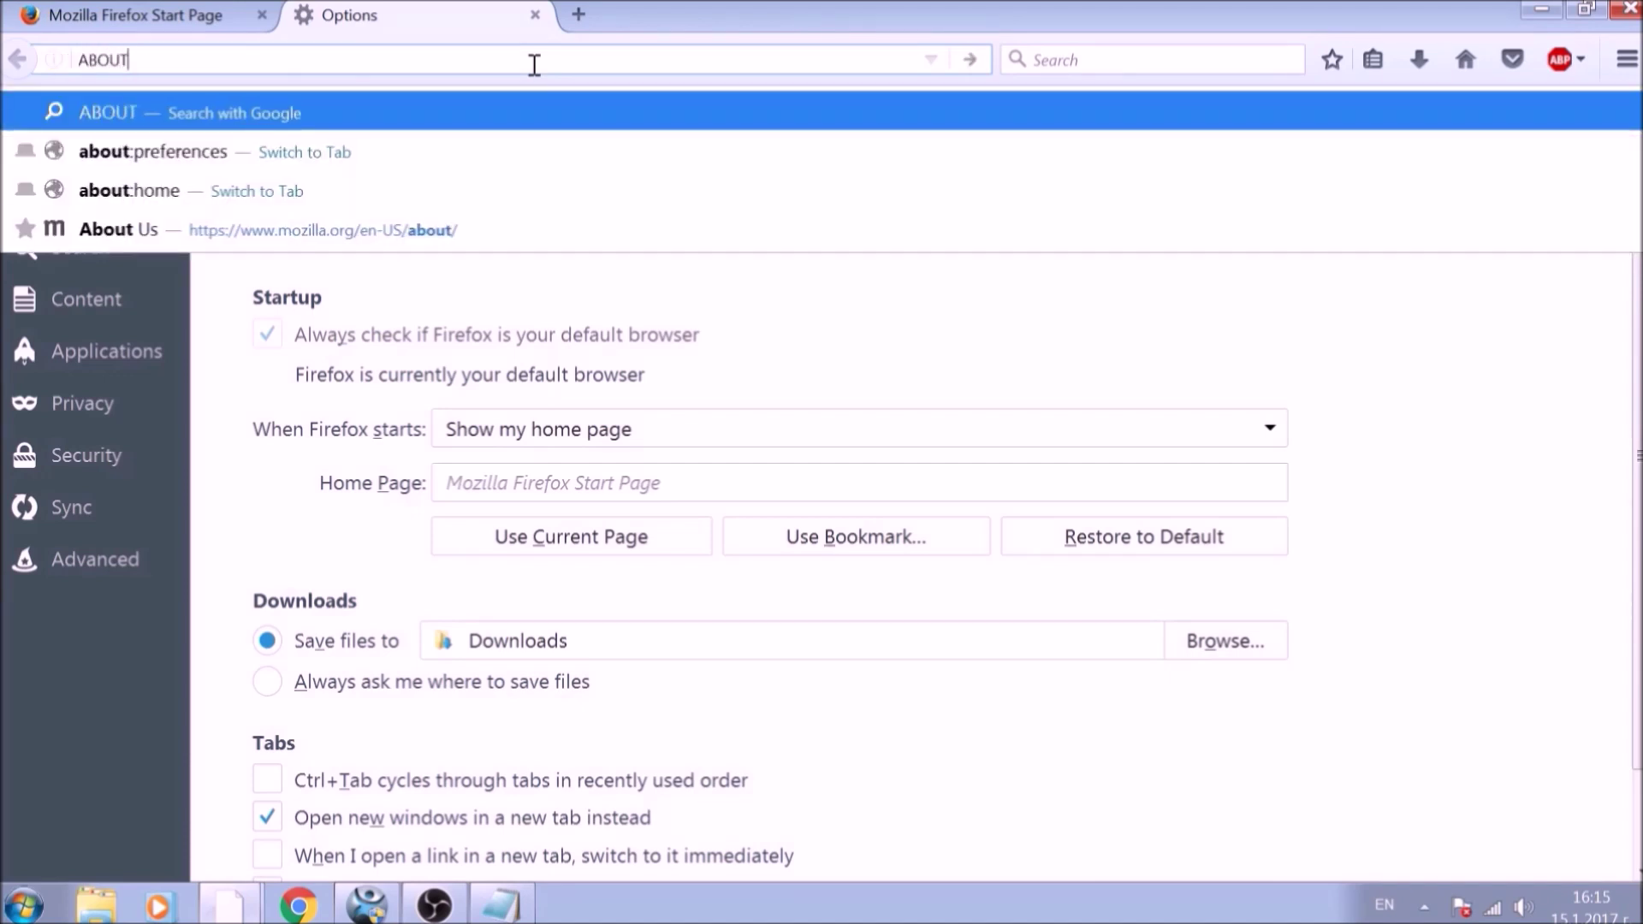
text(:)
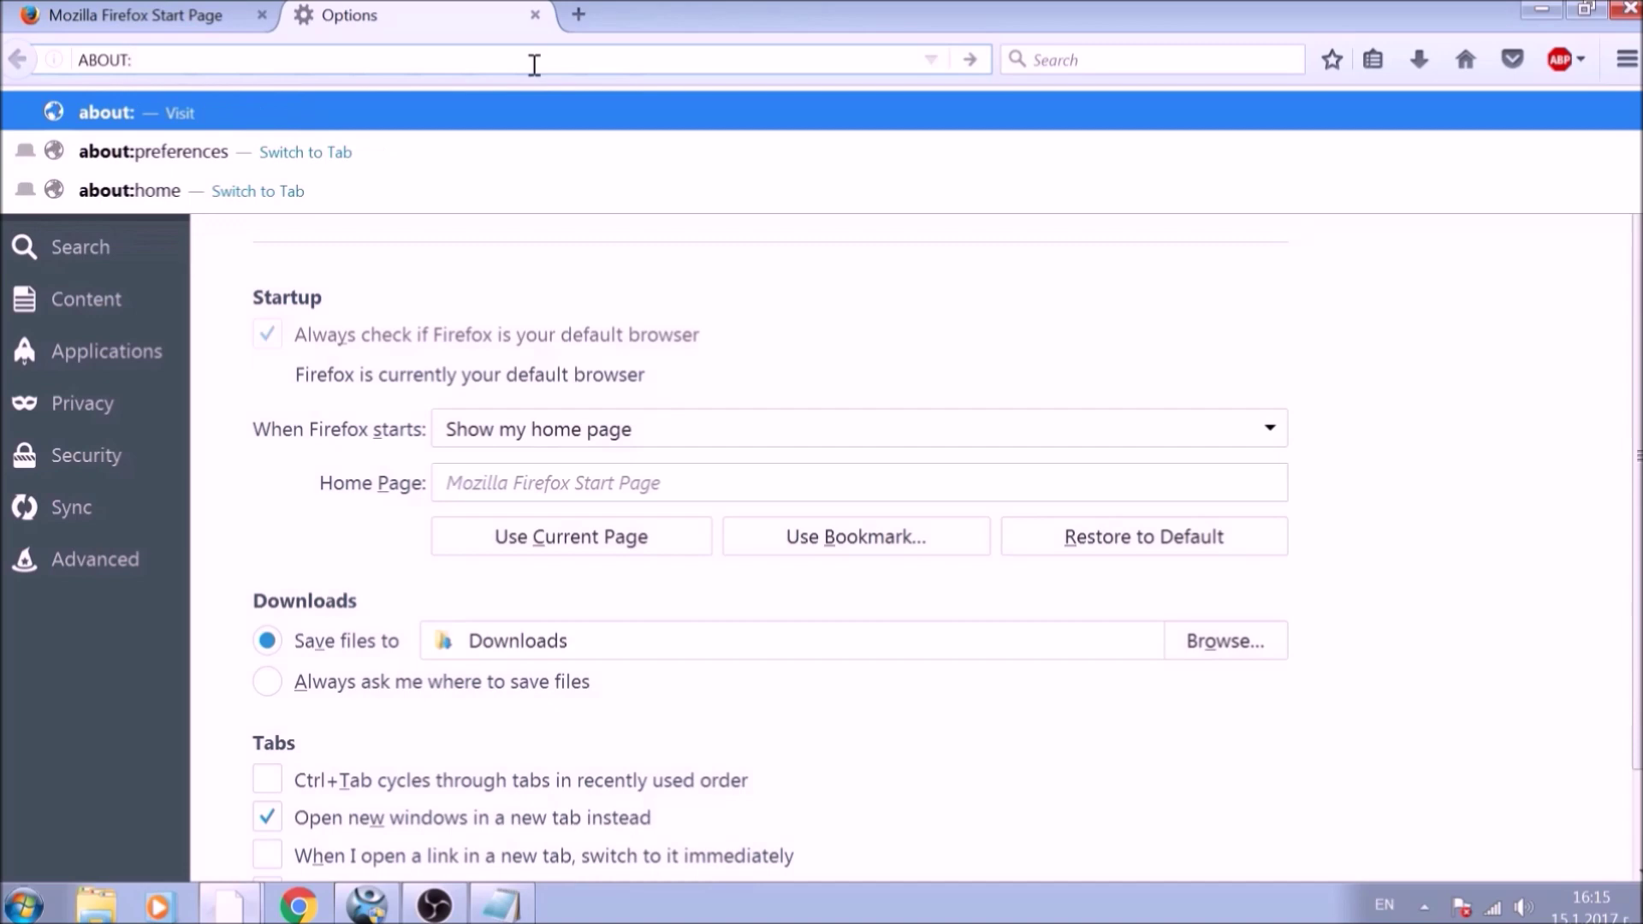
text(SUPPORT)
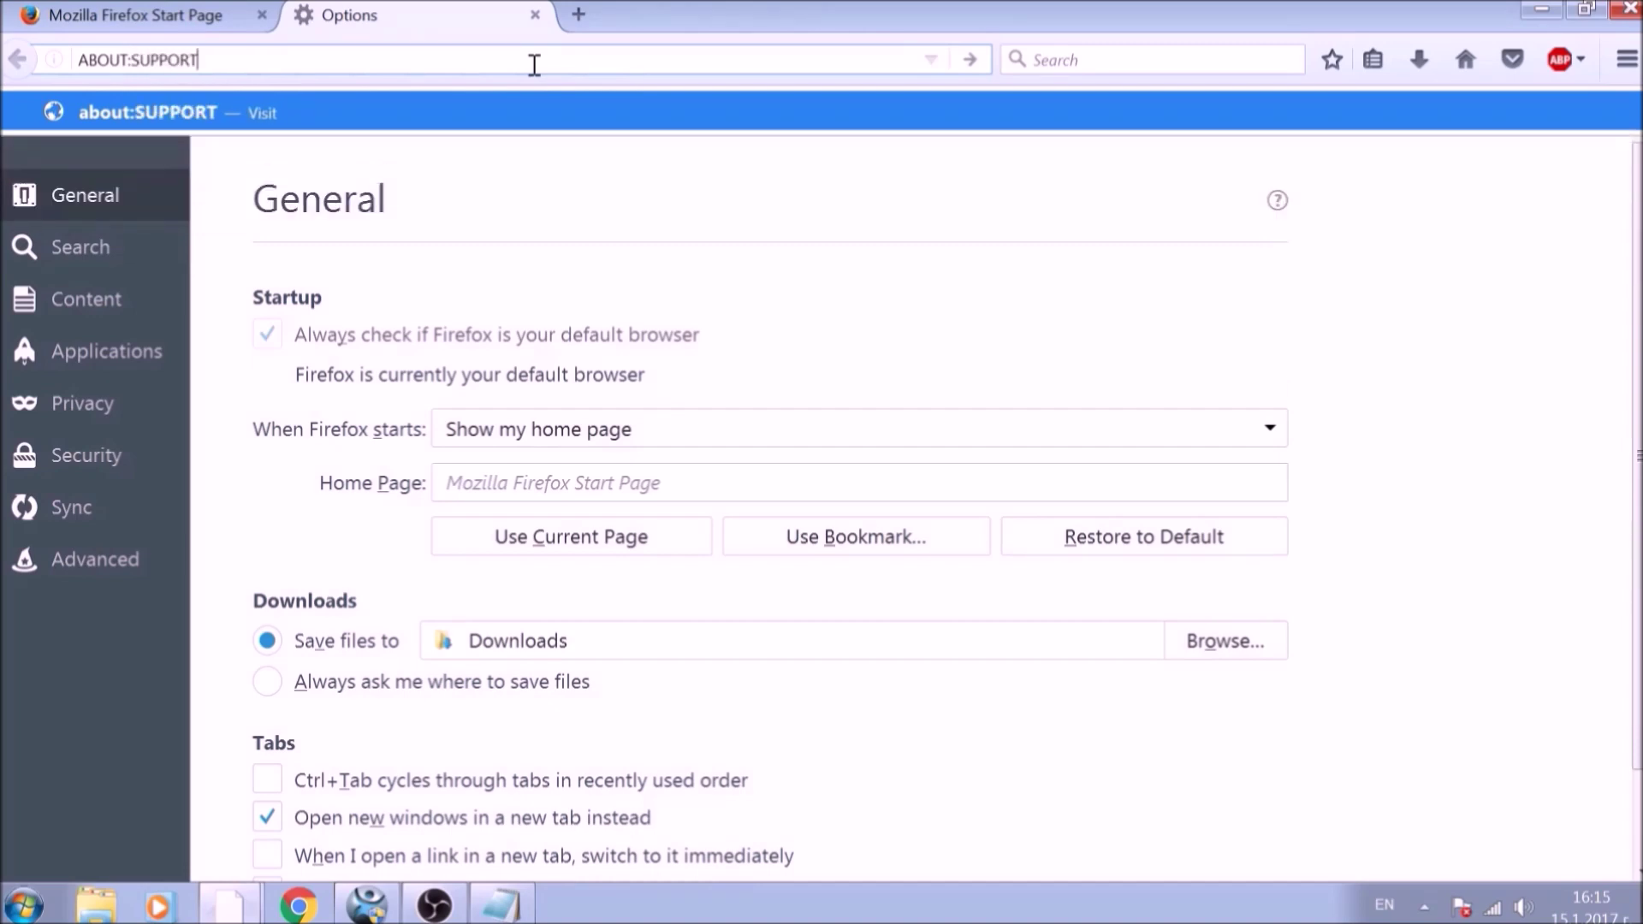
Refresh Firefox from its Troubleshooting Information page and confirm the refresh
key(Return)
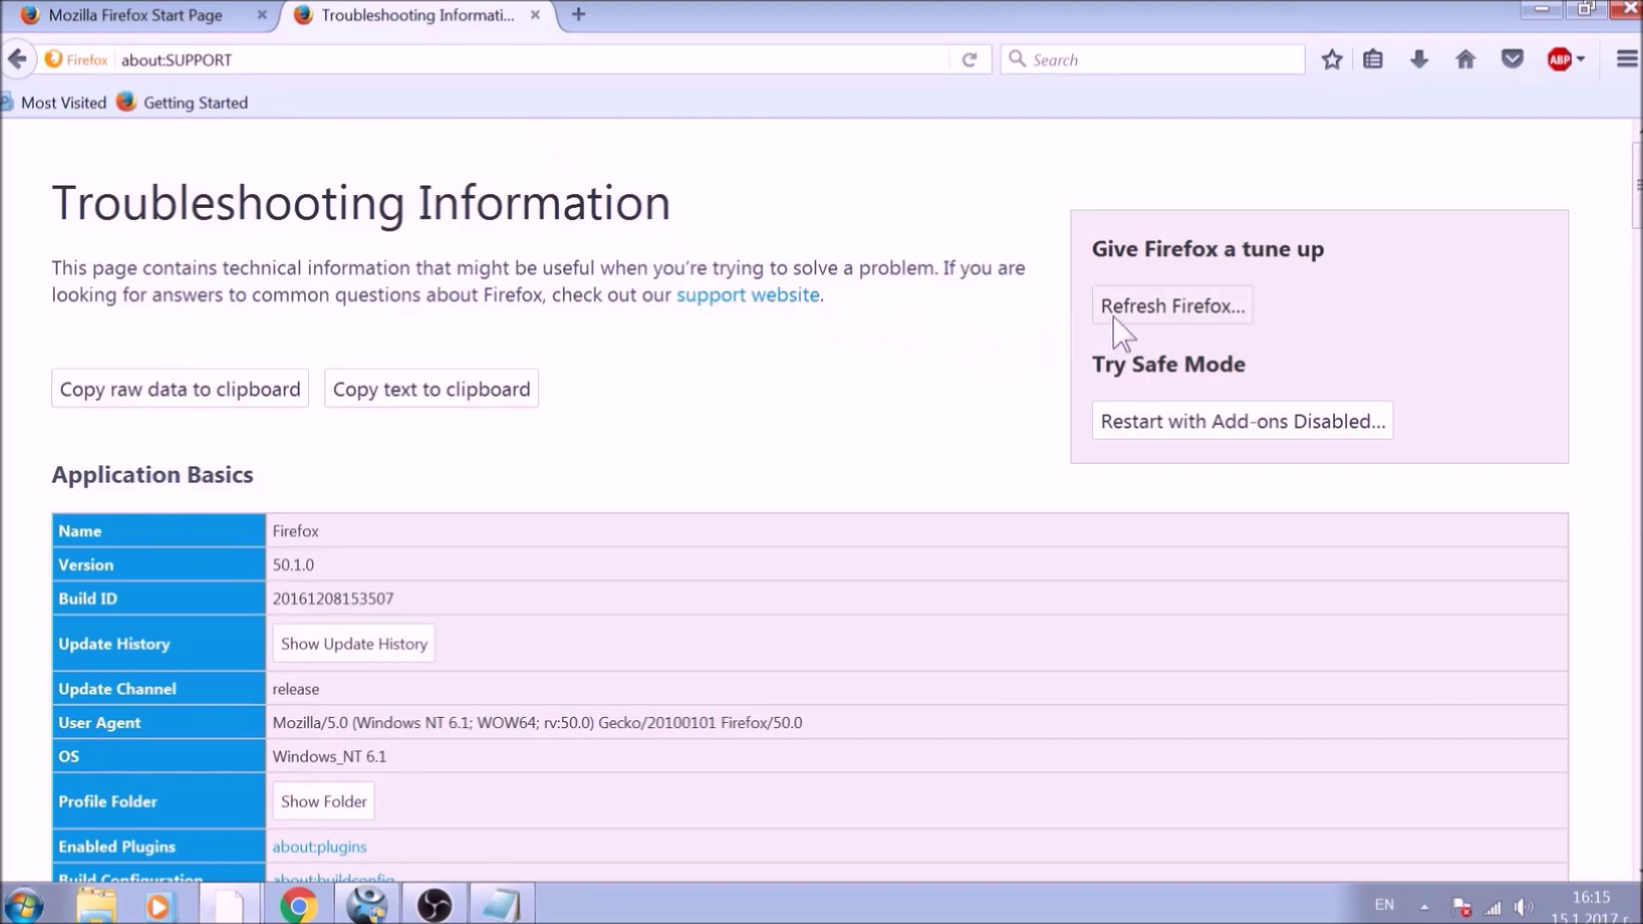
click(1117, 322)
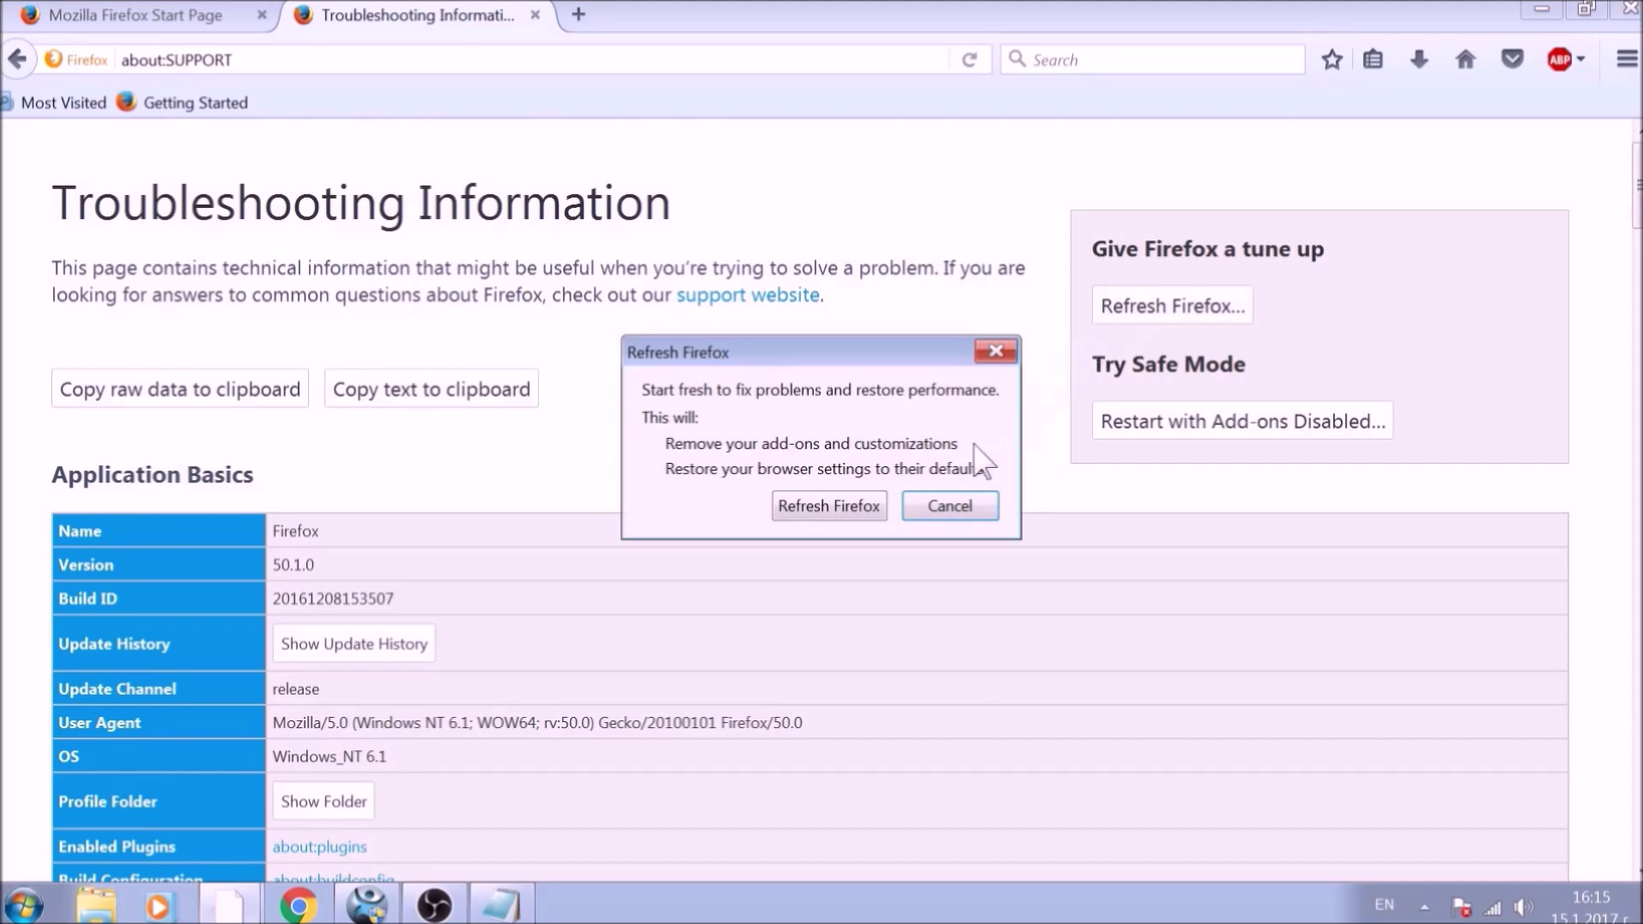
click(828, 506)
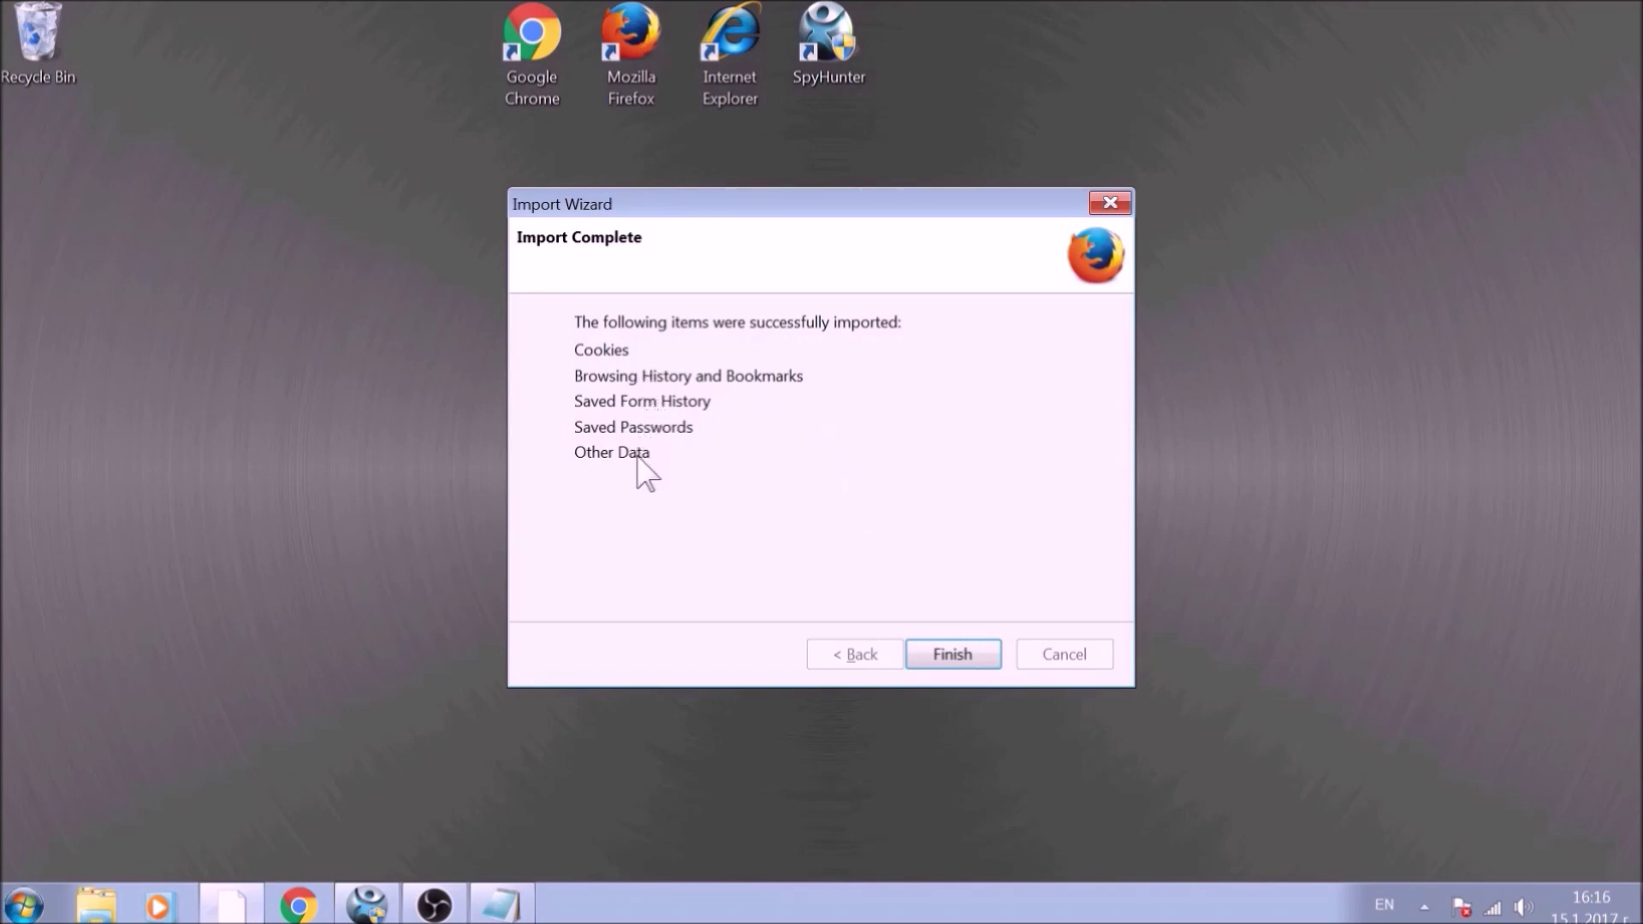
Finish the import, verify both Avast extensions are disabled, then close Firefox and its three tabs
key(Return)
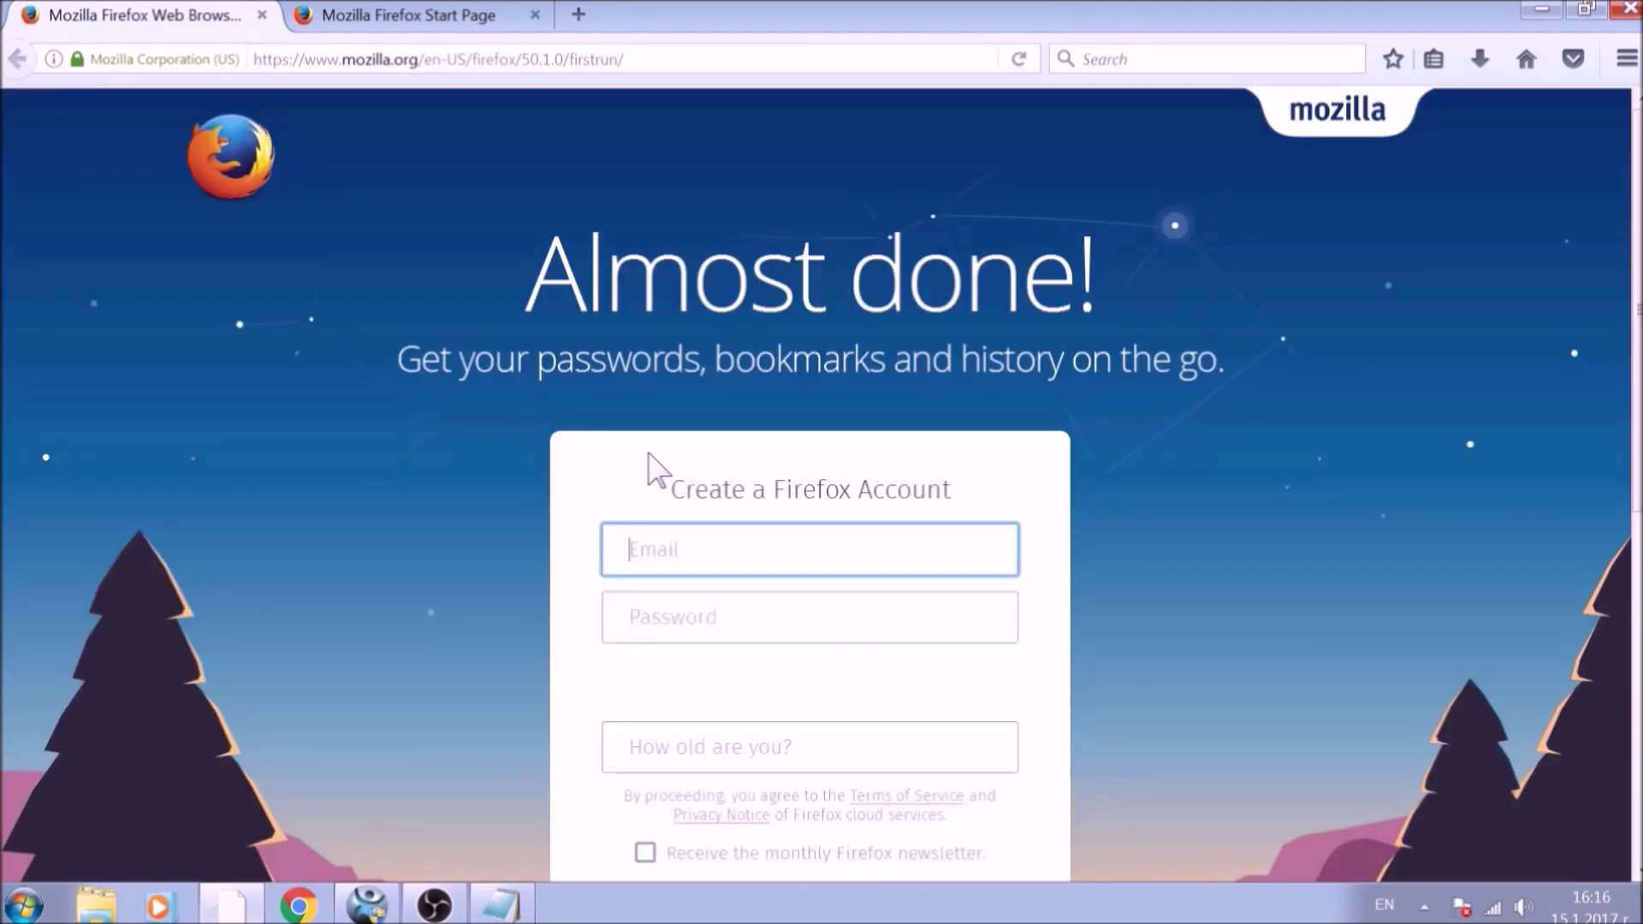
click(1626, 60)
key(ctrl+shift+a)
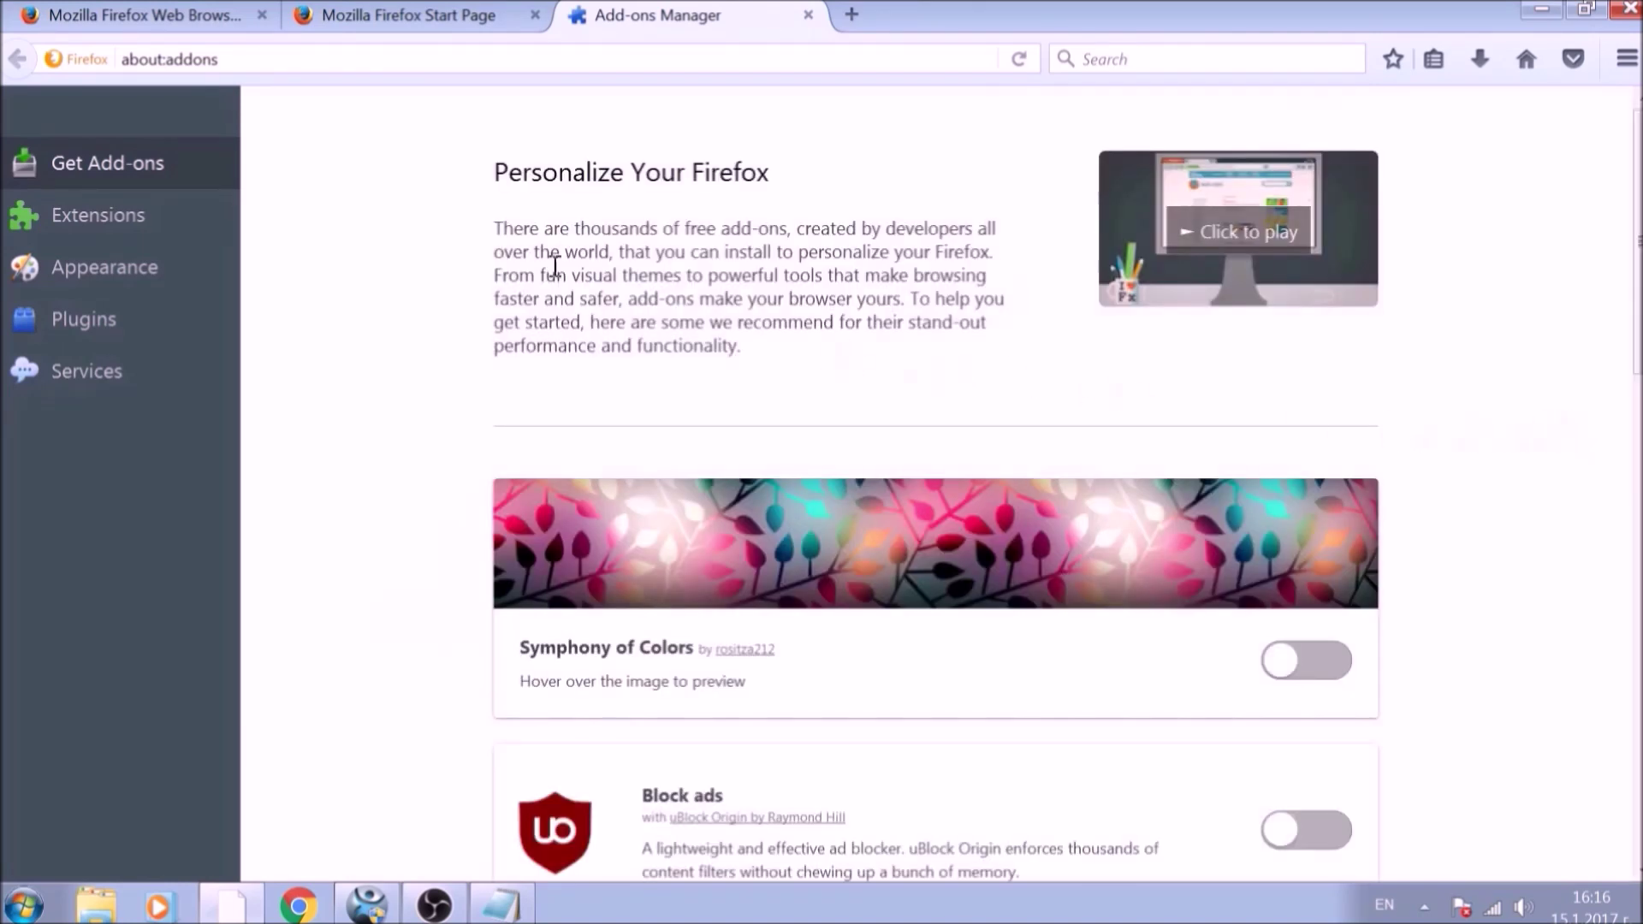
click(184, 238)
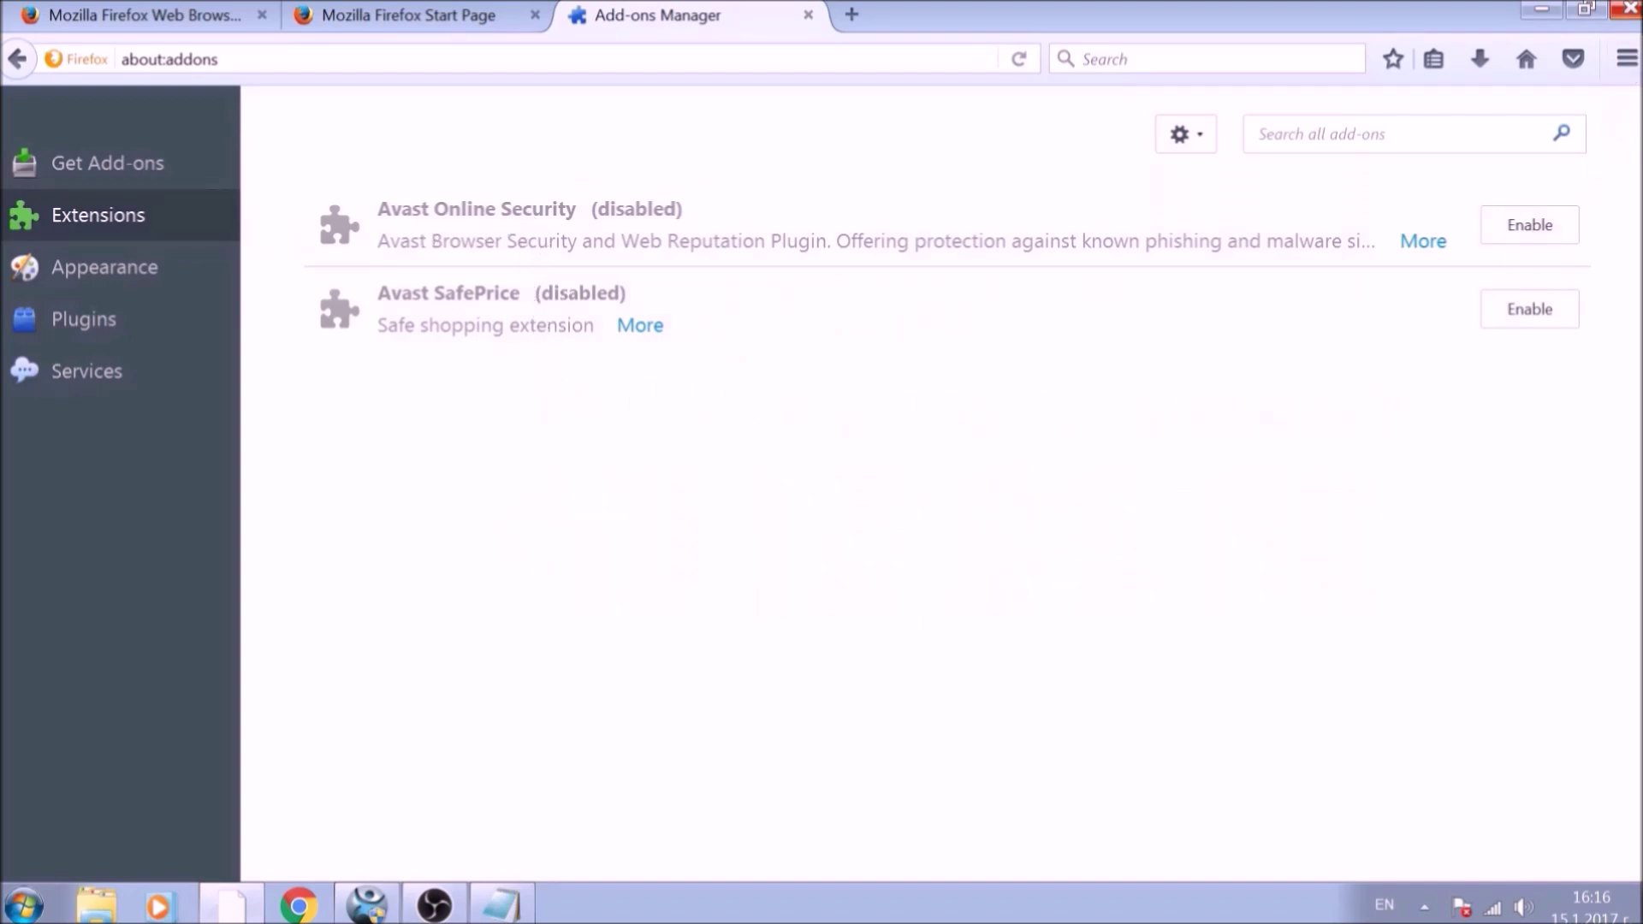
click(1628, 11)
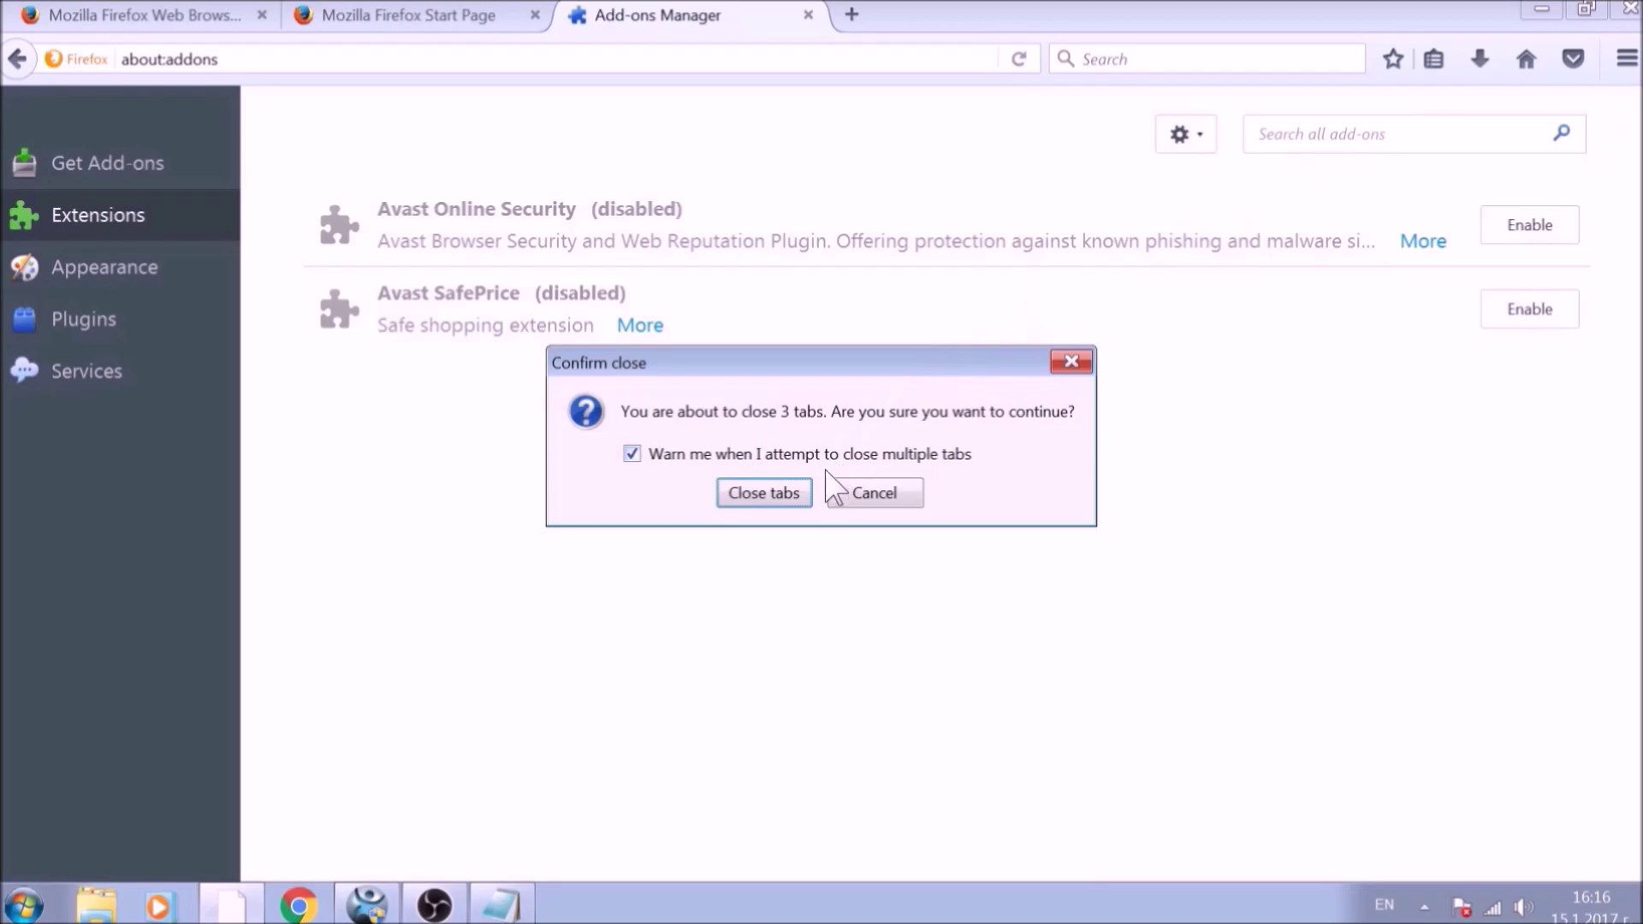
click(764, 493)
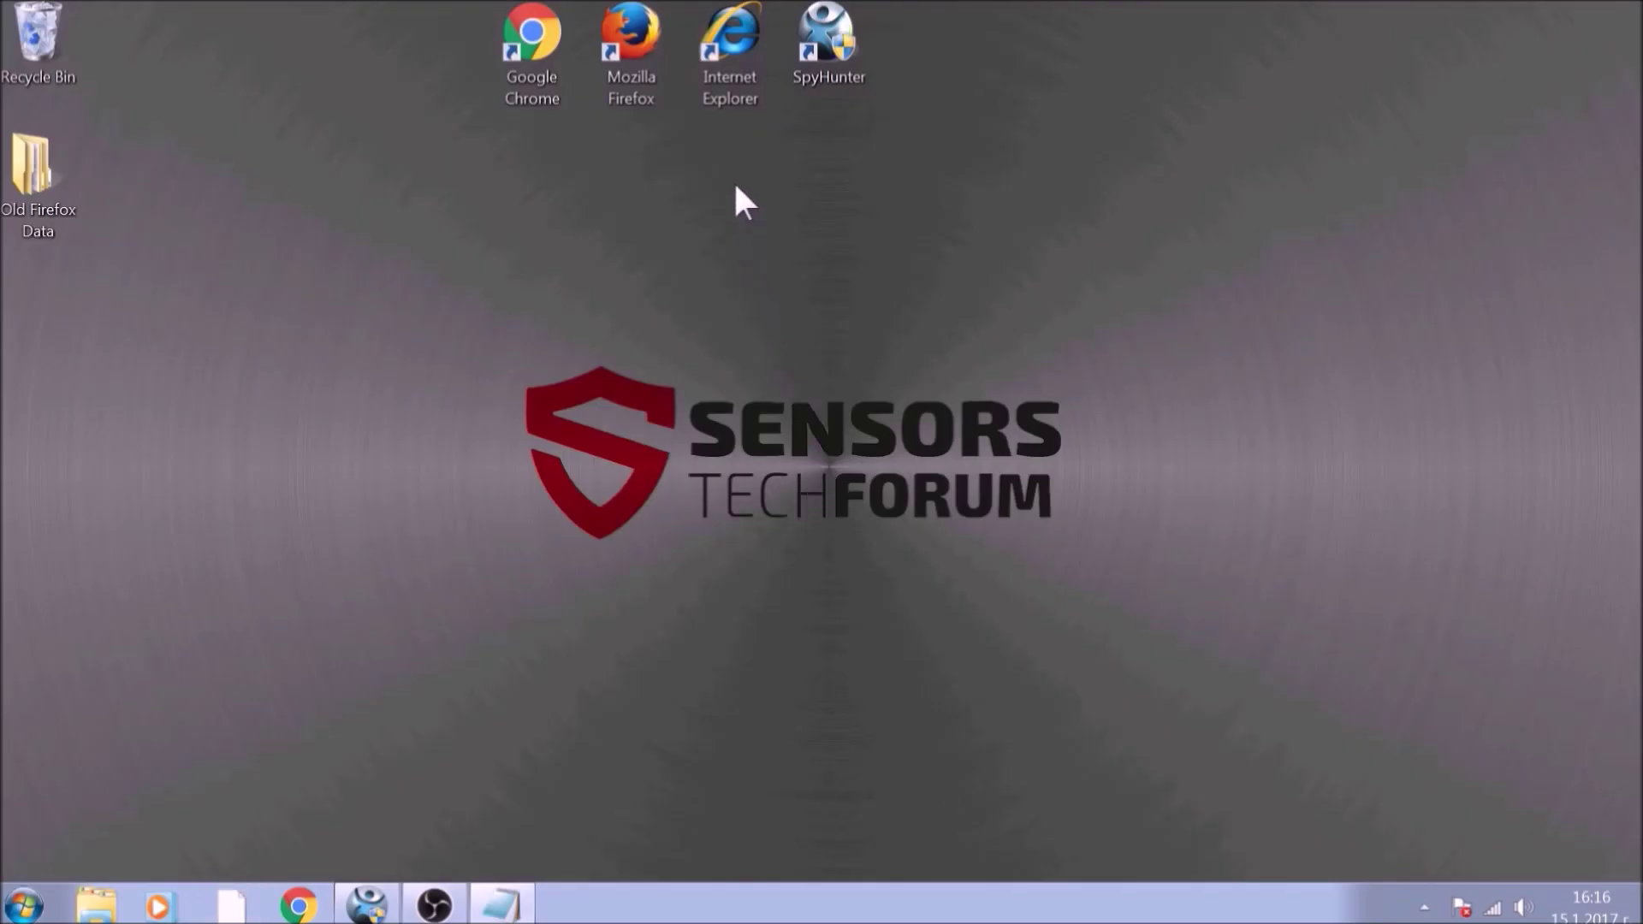
Launch Internet Explorer, set its home page to about:blank, and show the Advanced options
double_click(731, 73)
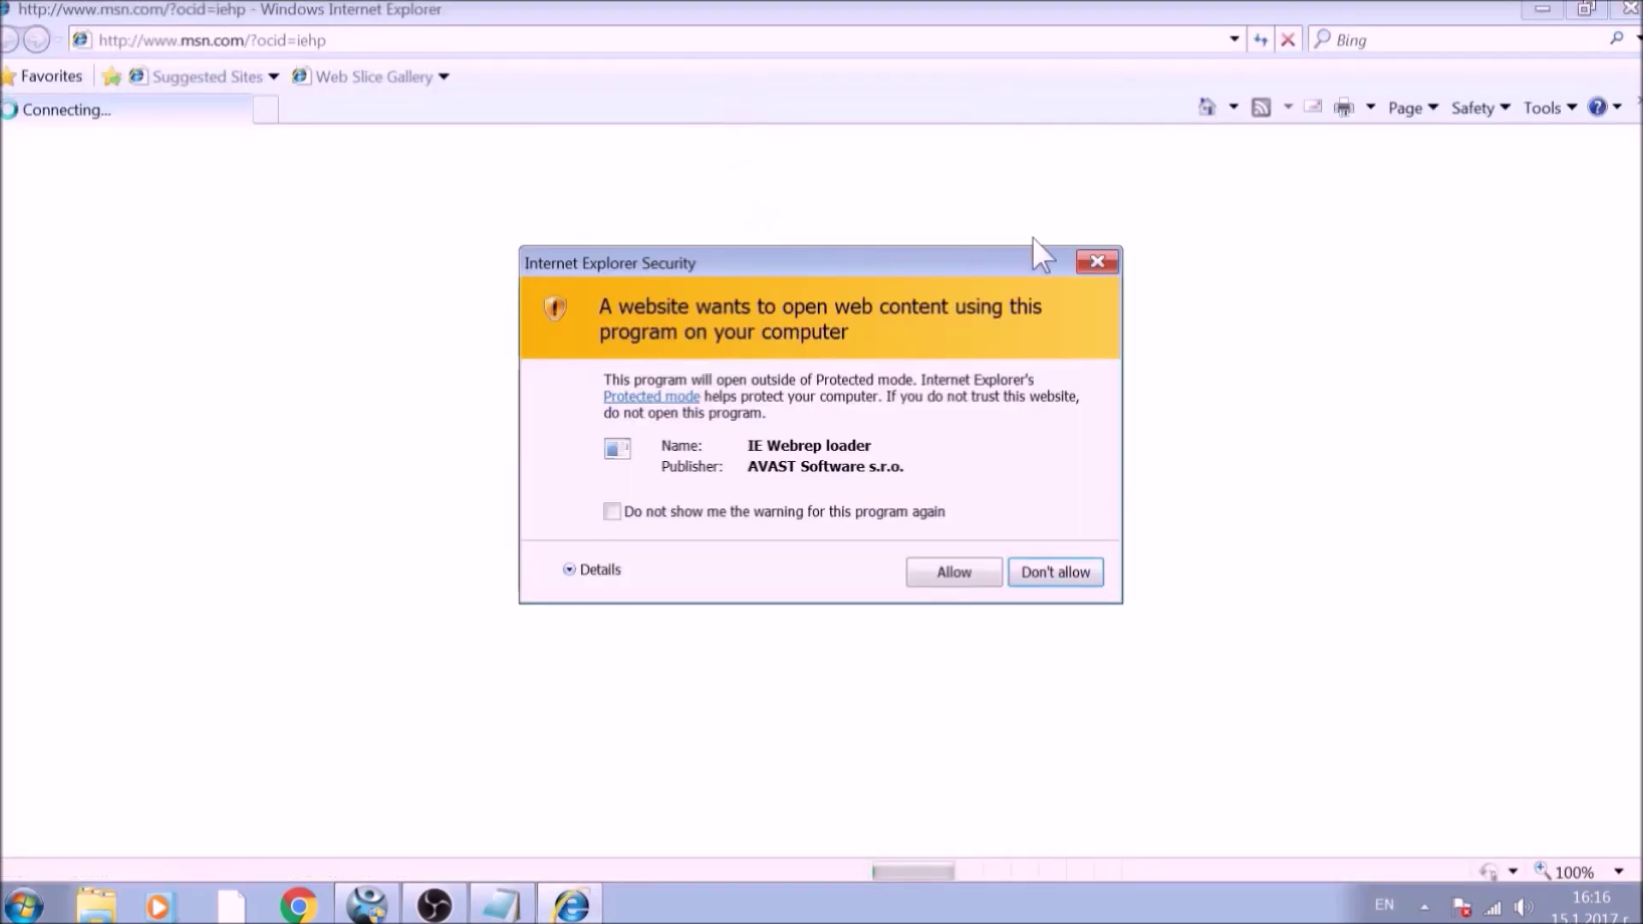
click(1099, 262)
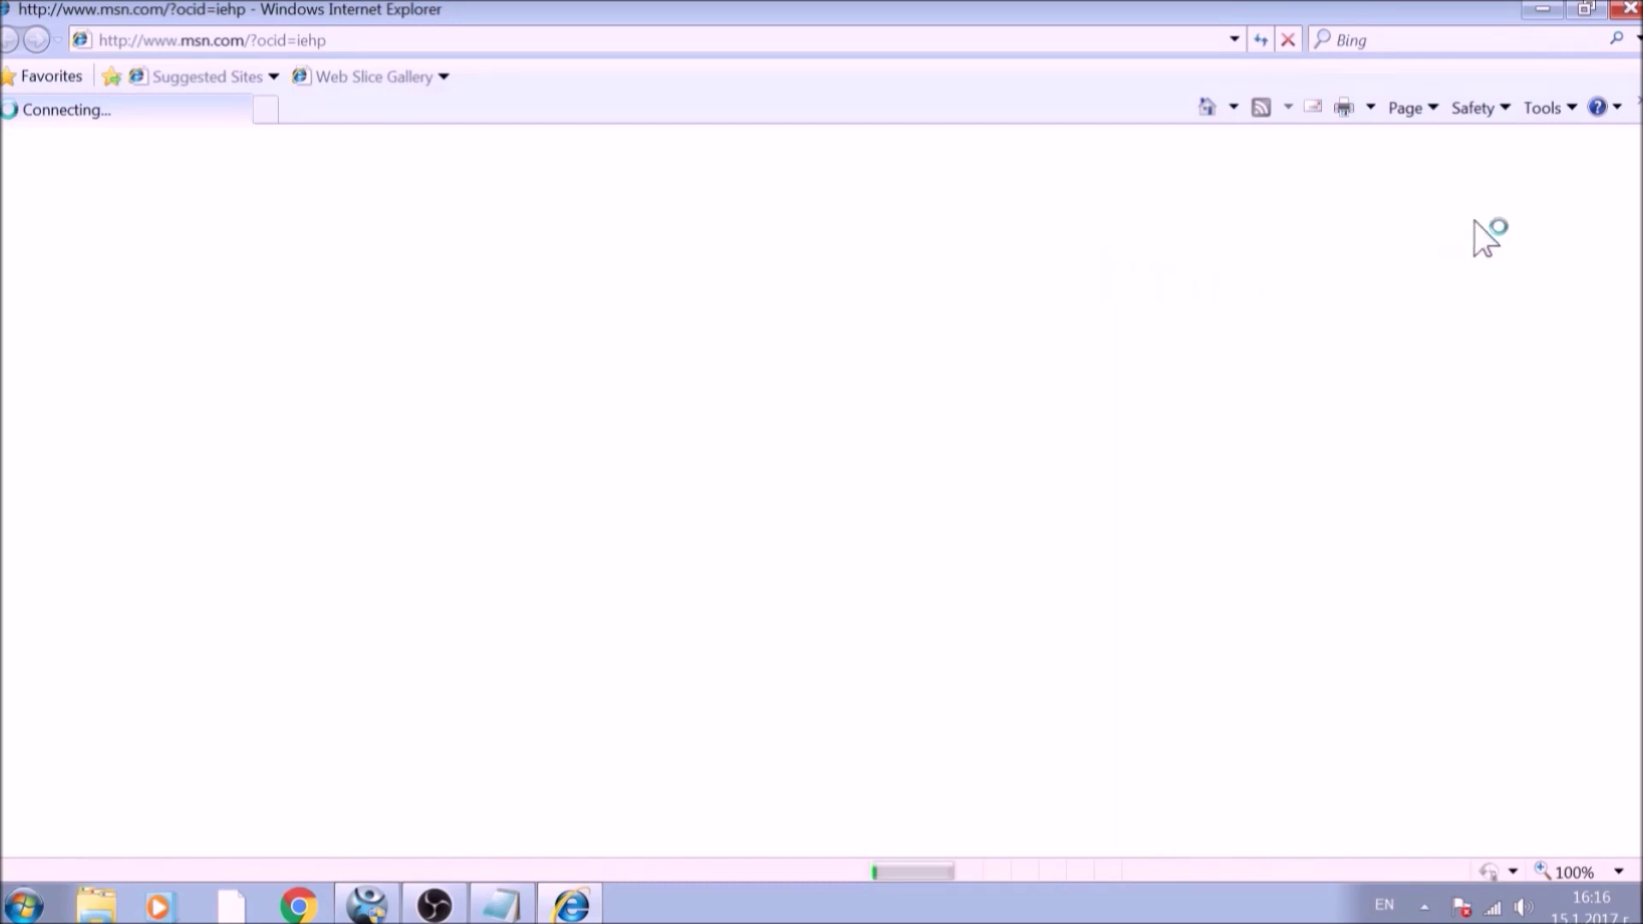
click(1551, 108)
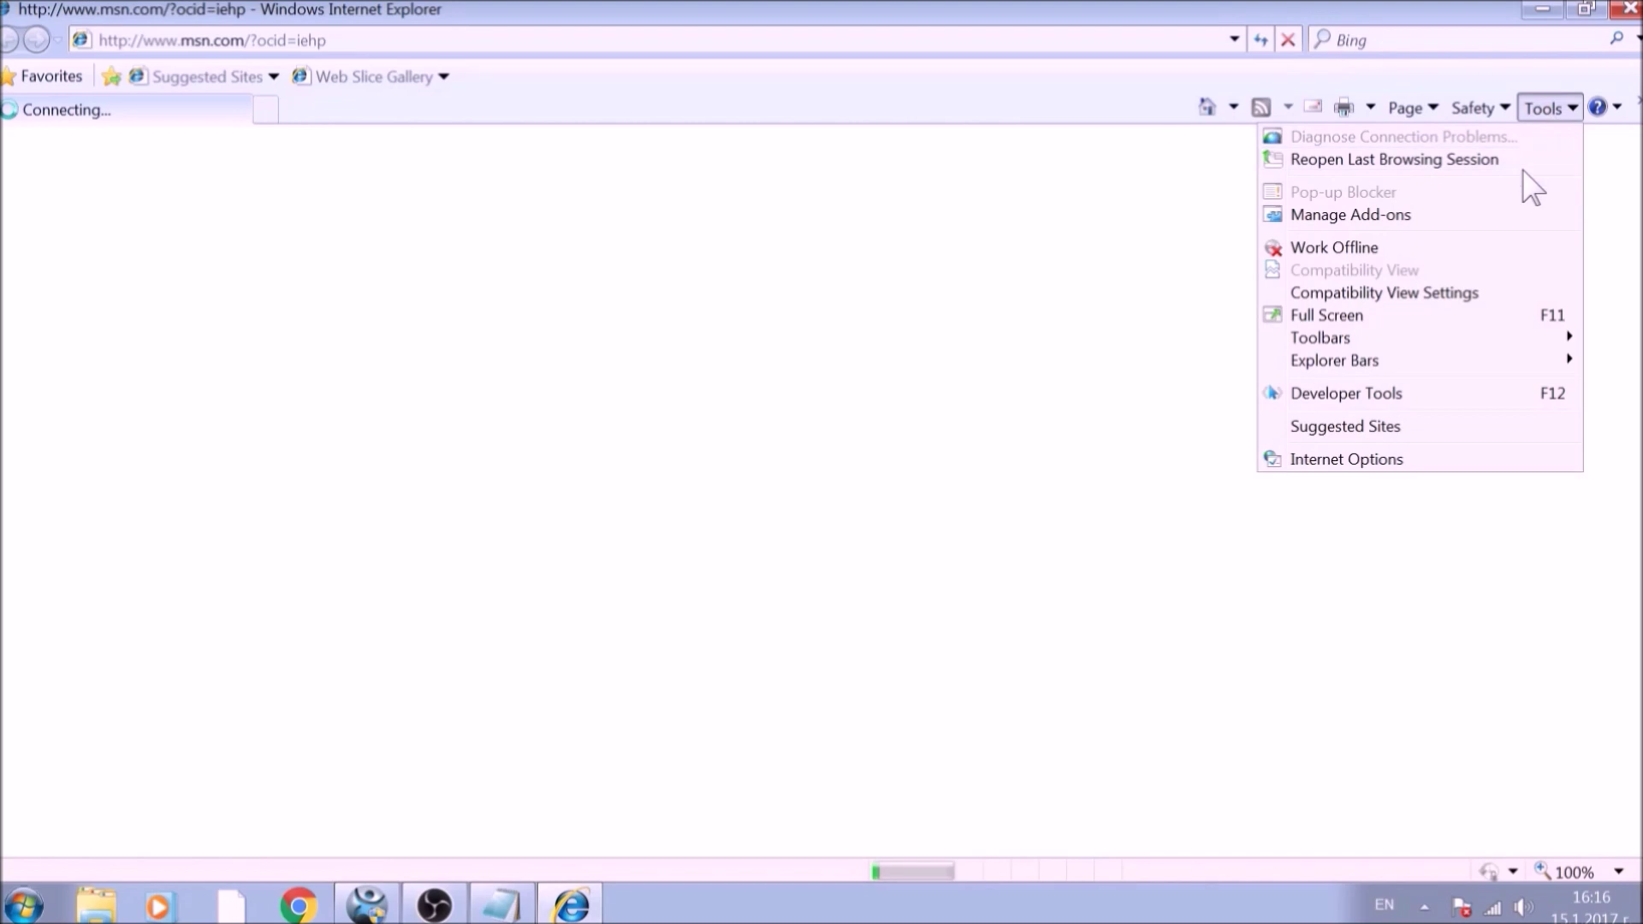
click(1343, 460)
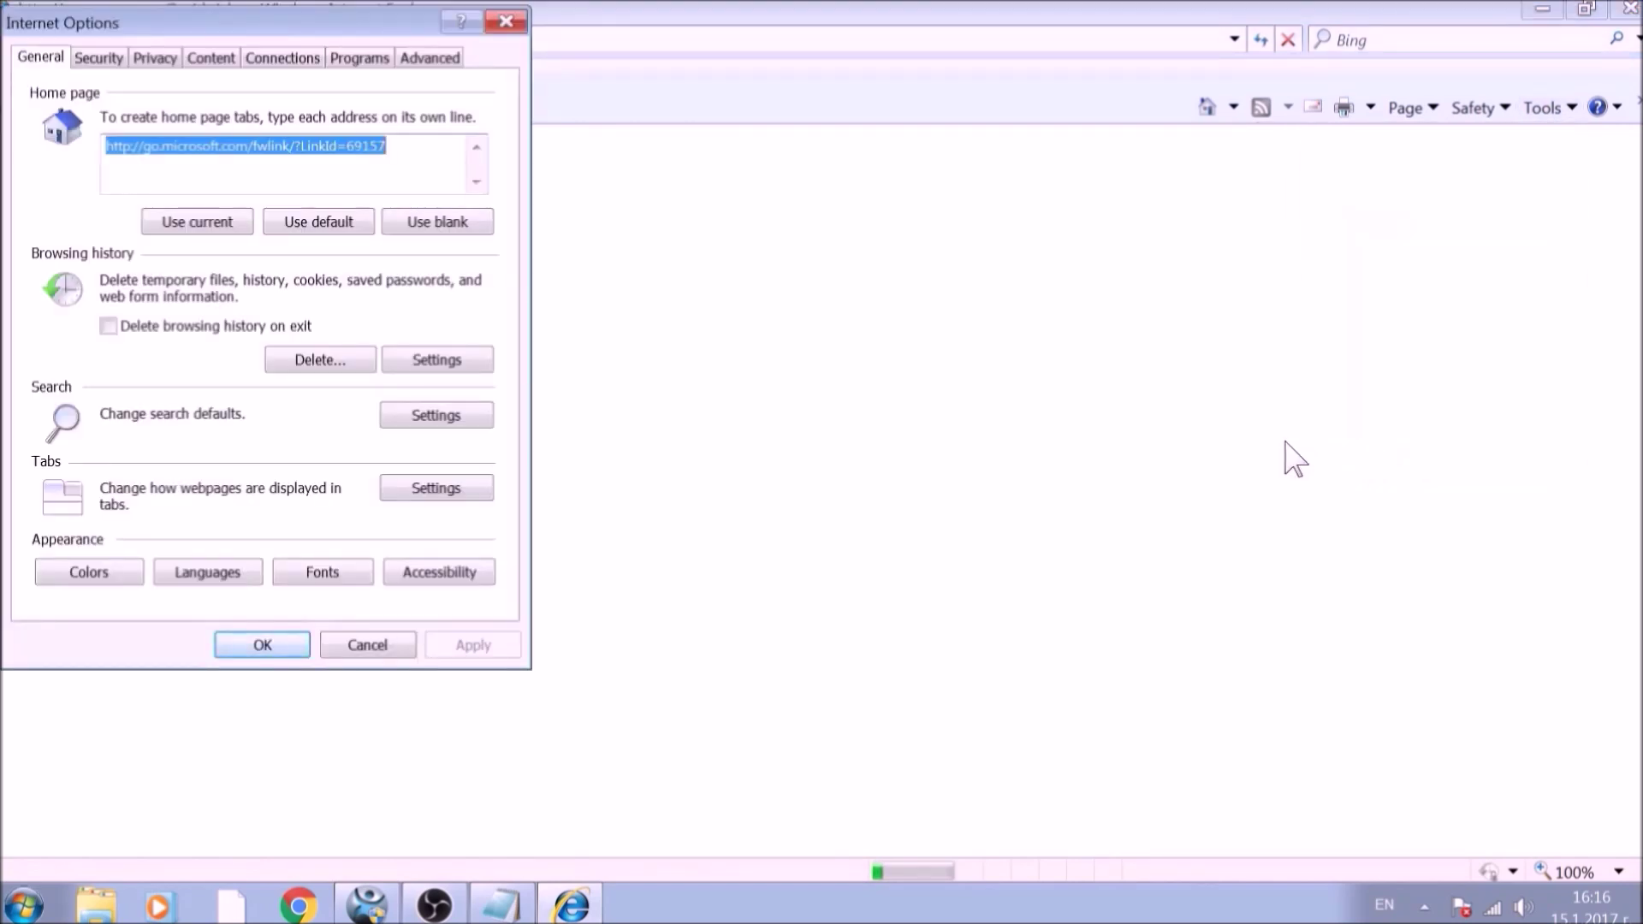
click(443, 225)
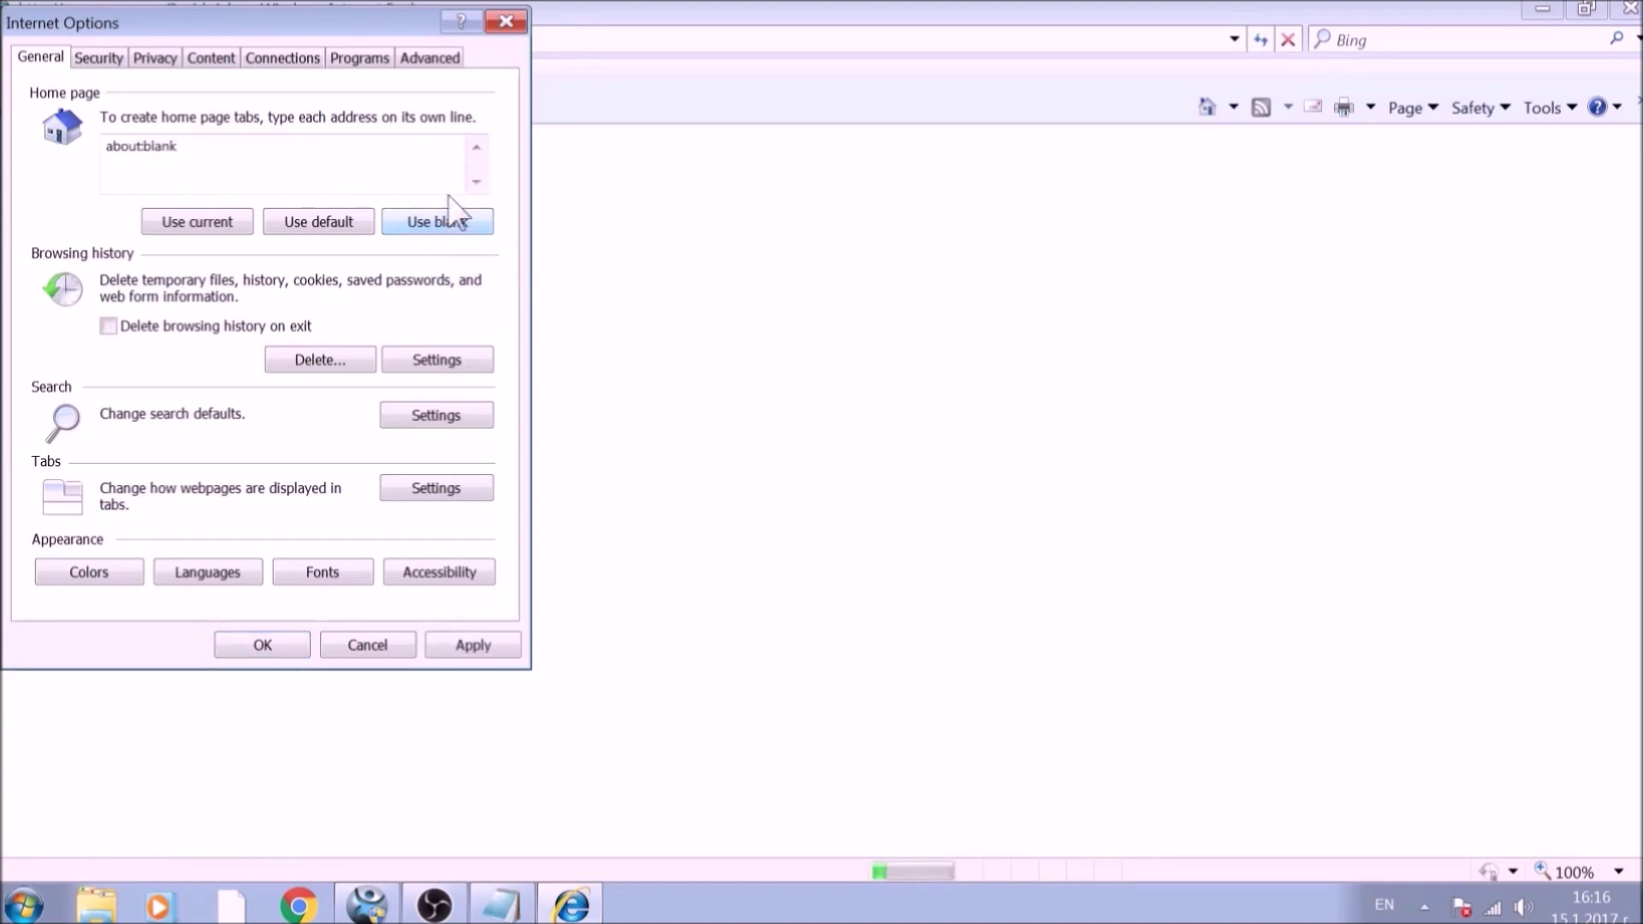
click(432, 57)
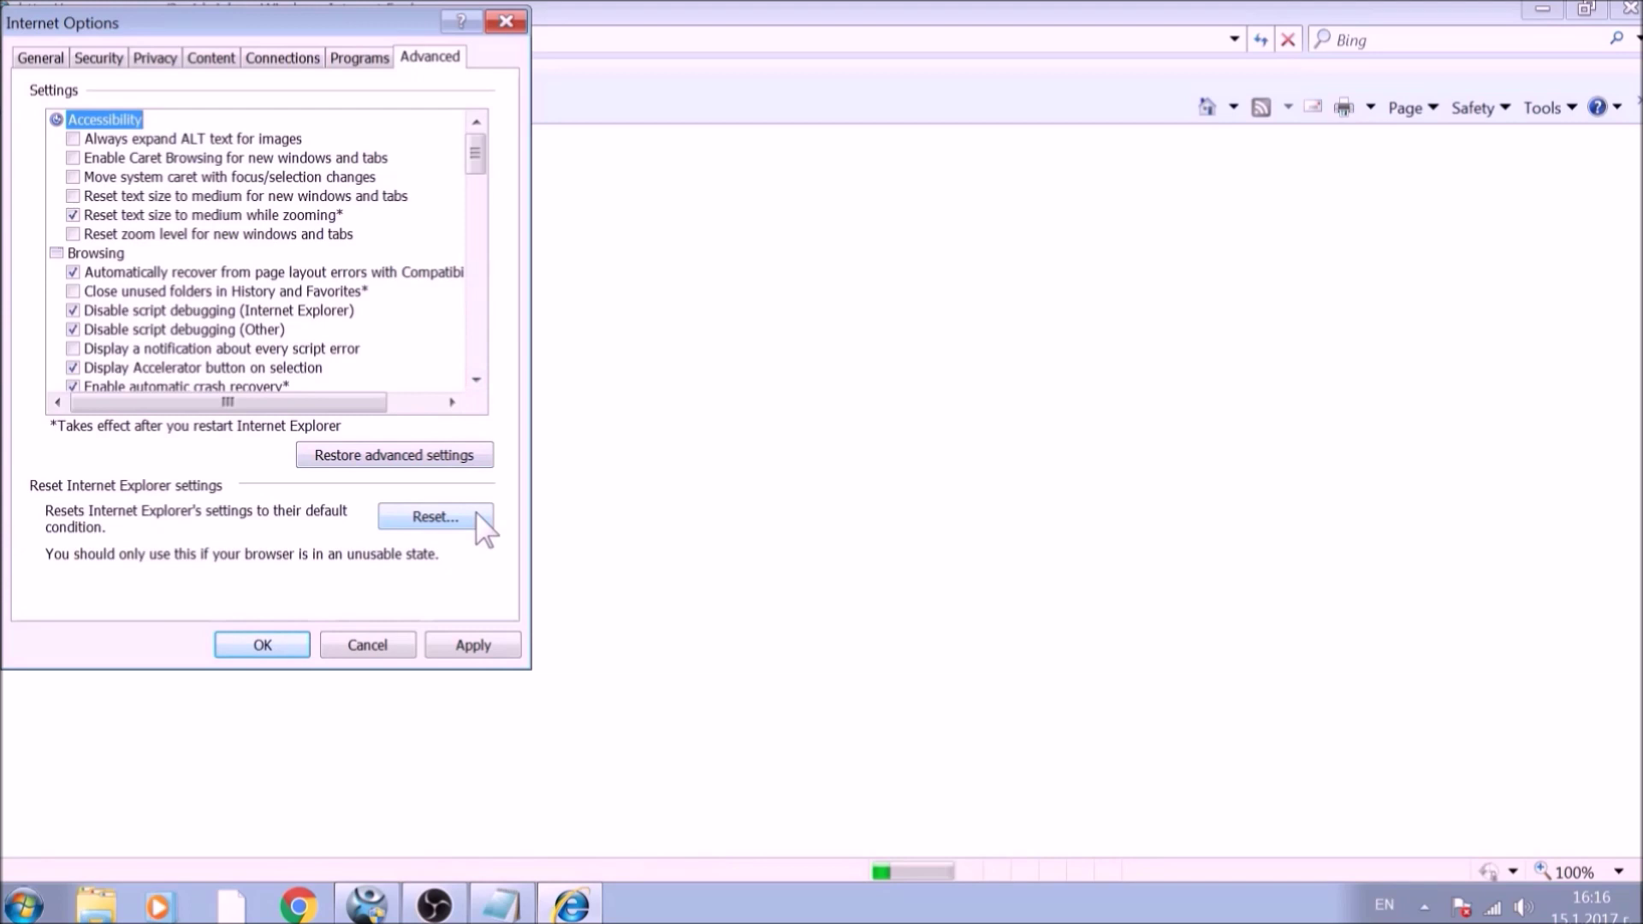
Reset Internet Explorer including personal settings, acknowledge the restart notice, and close the browser
click(436, 516)
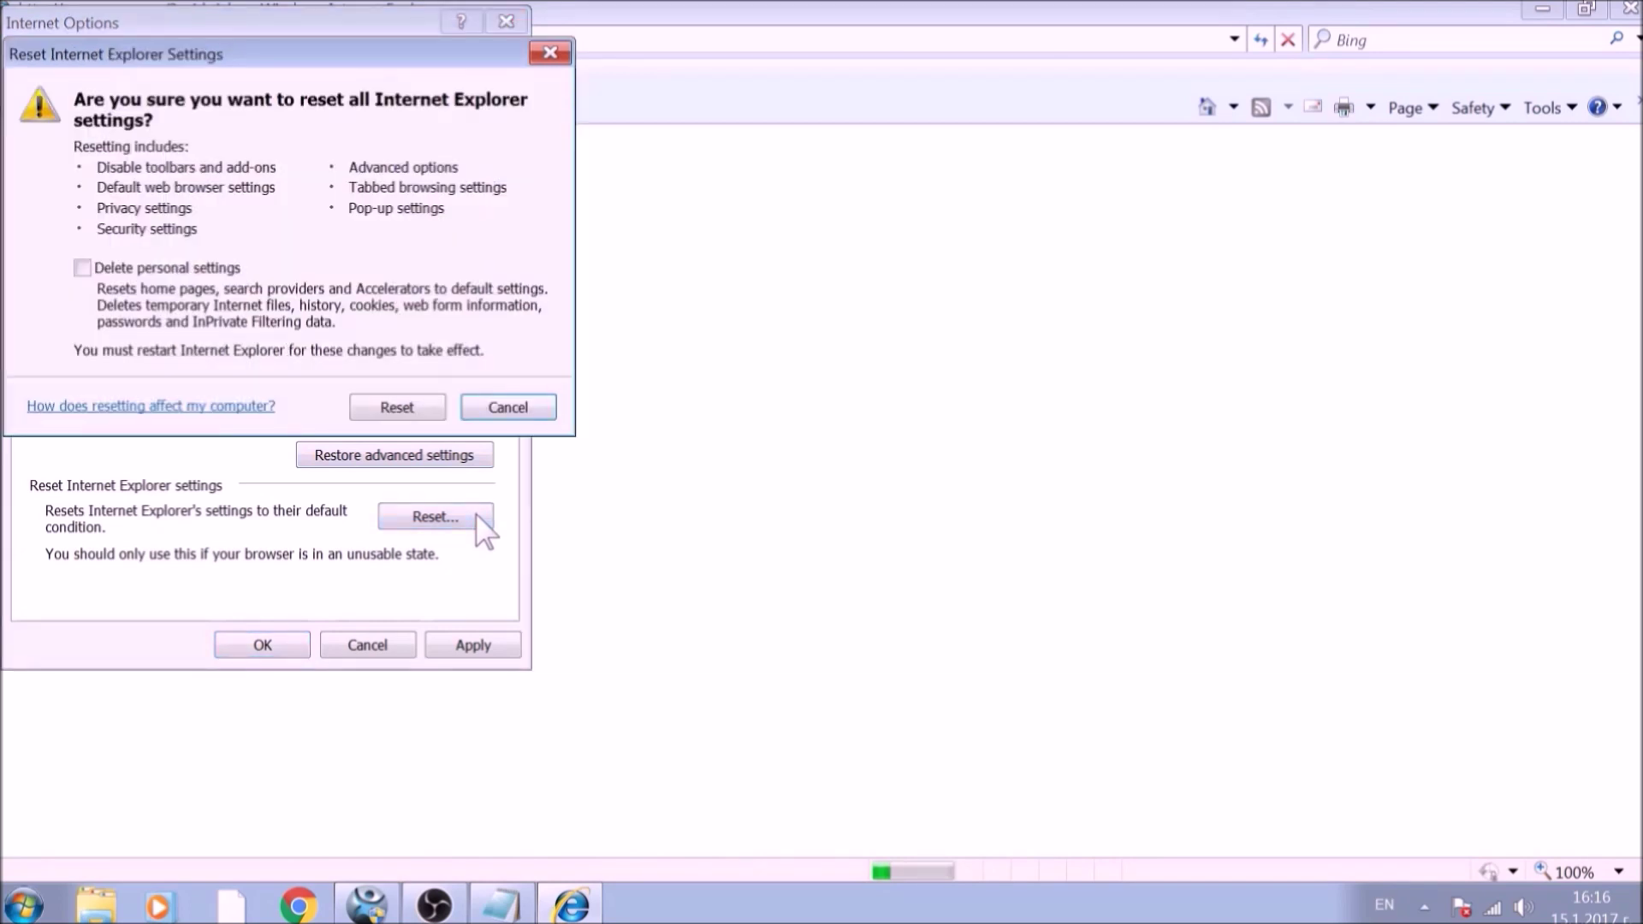
click(167, 269)
click(386, 407)
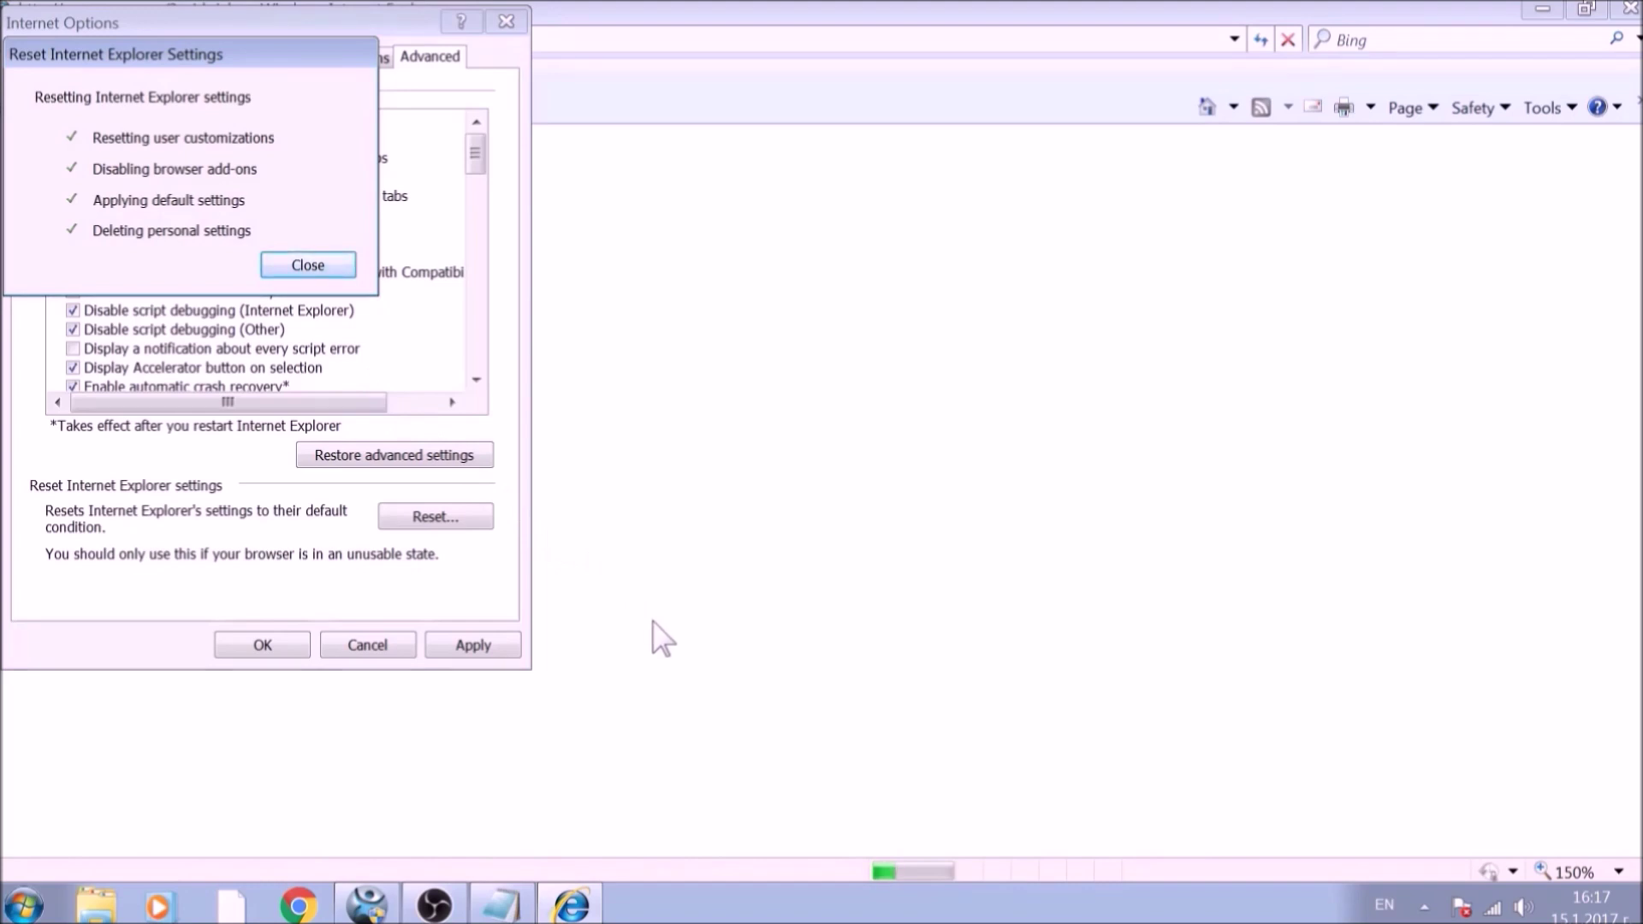
click(308, 265)
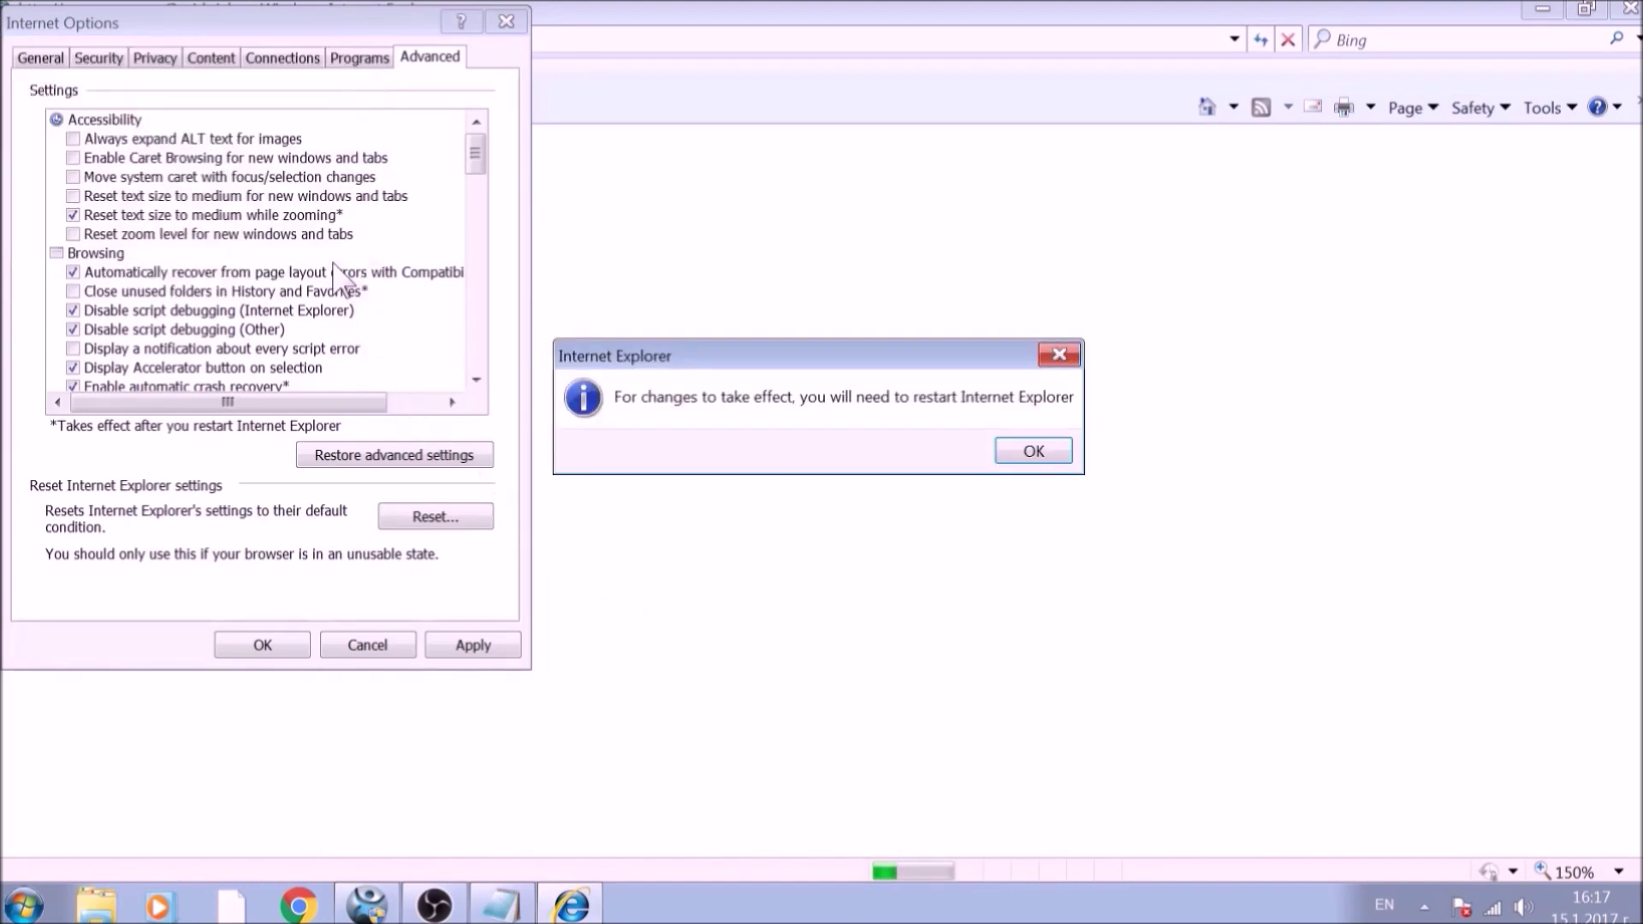
click(1028, 451)
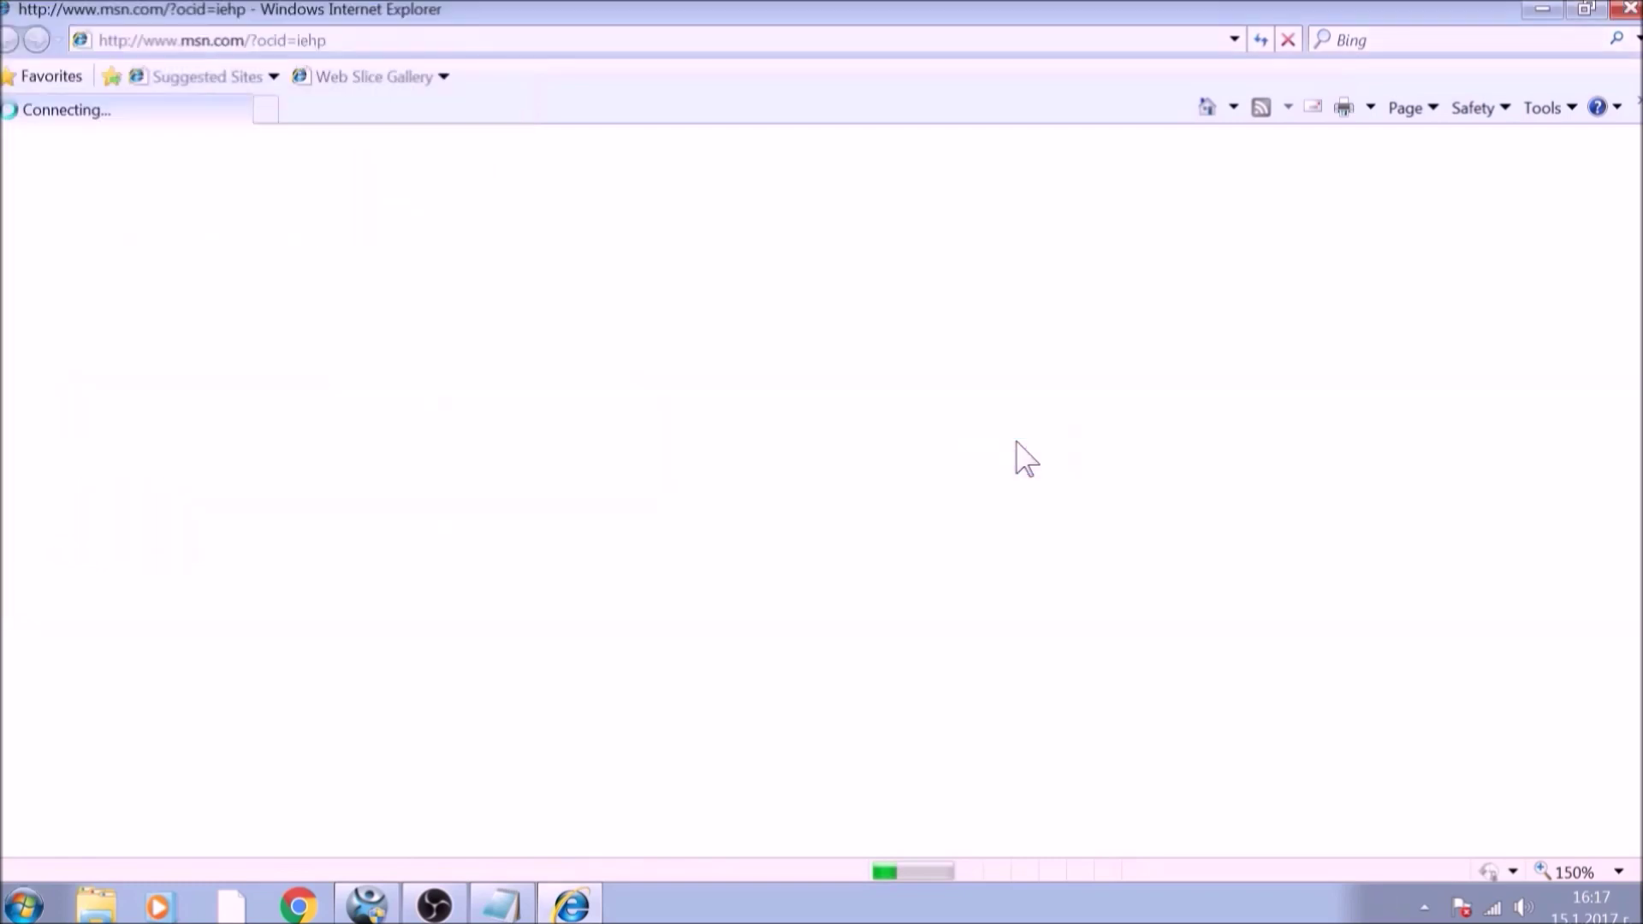
click(1630, 12)
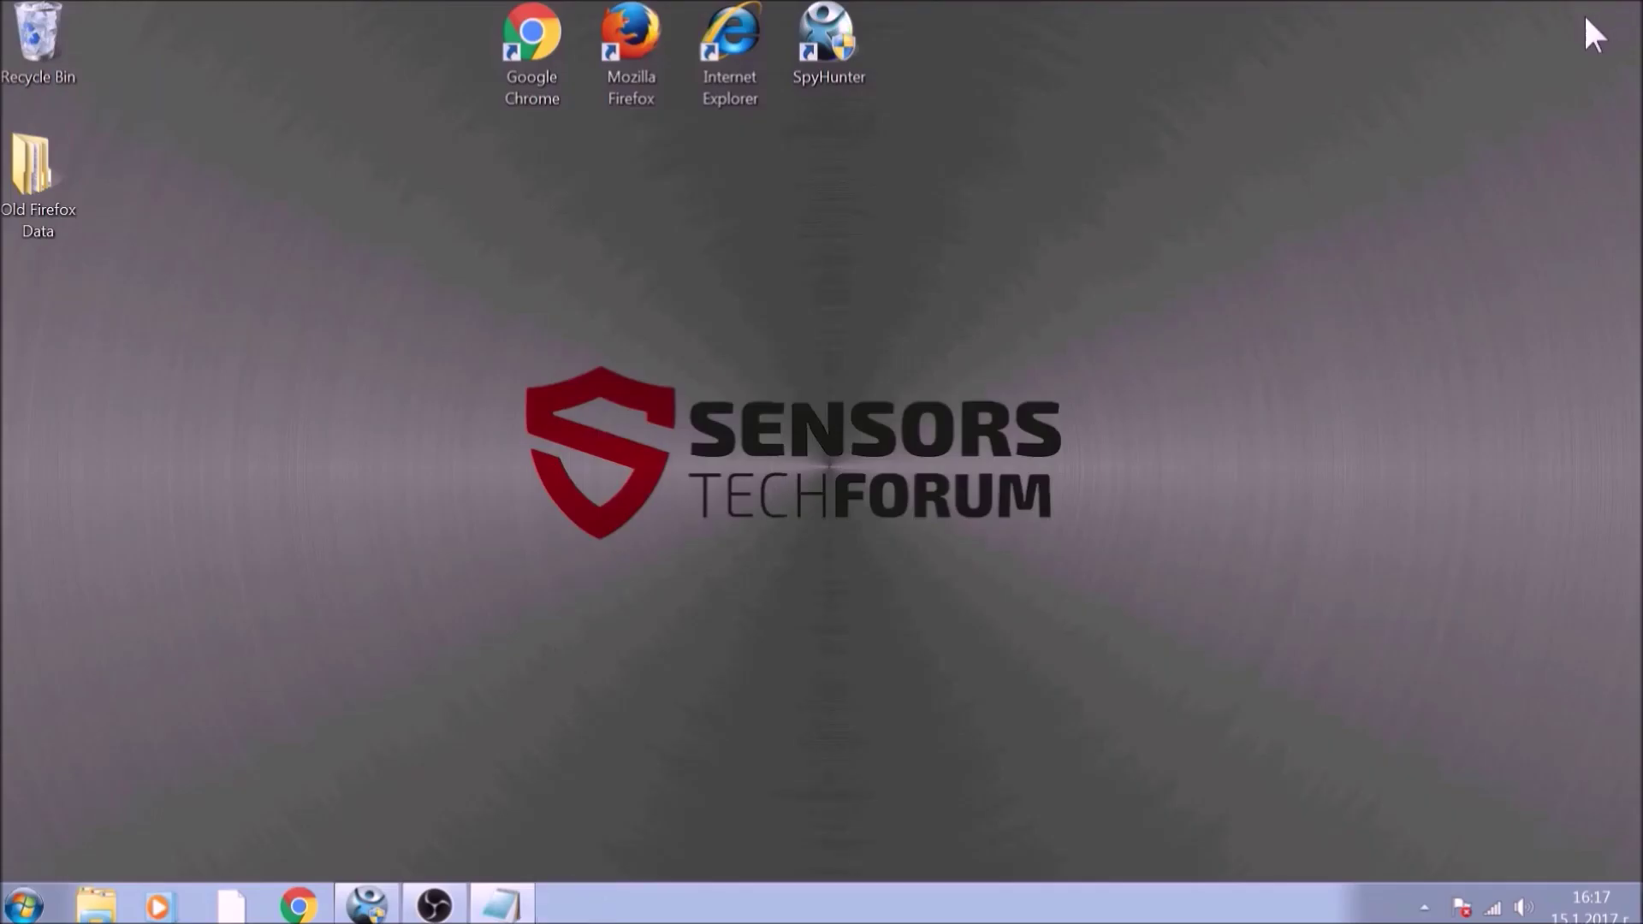
Bring up SpyHunter 4 from the taskbar on its Start New Scan page
drag(334, 234, 1251, 647)
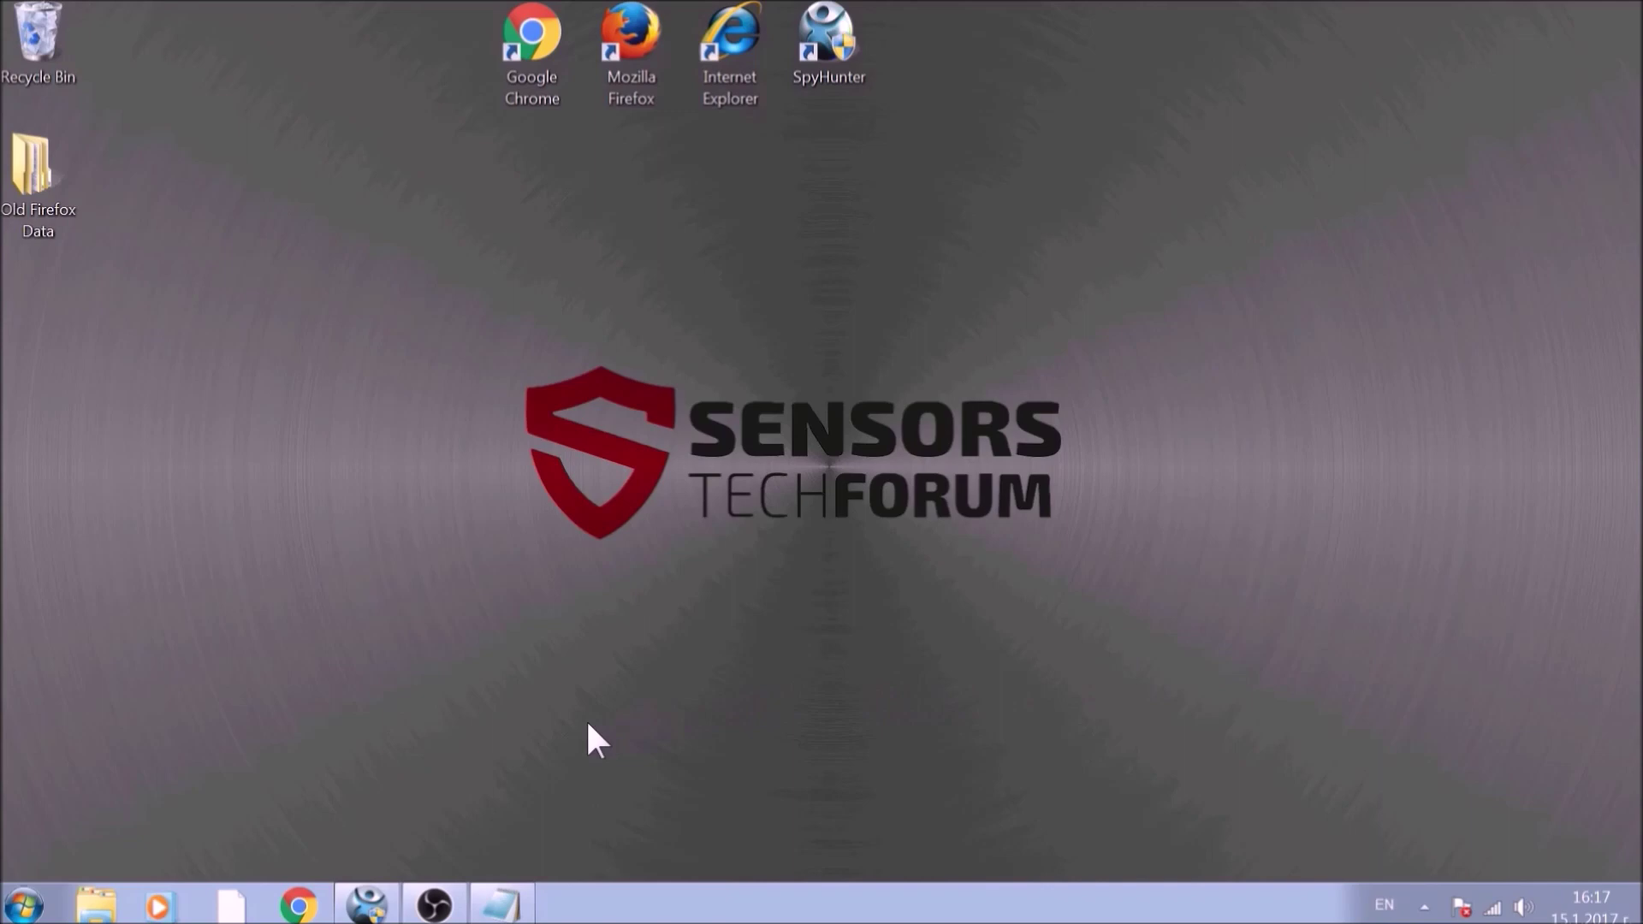
click(369, 907)
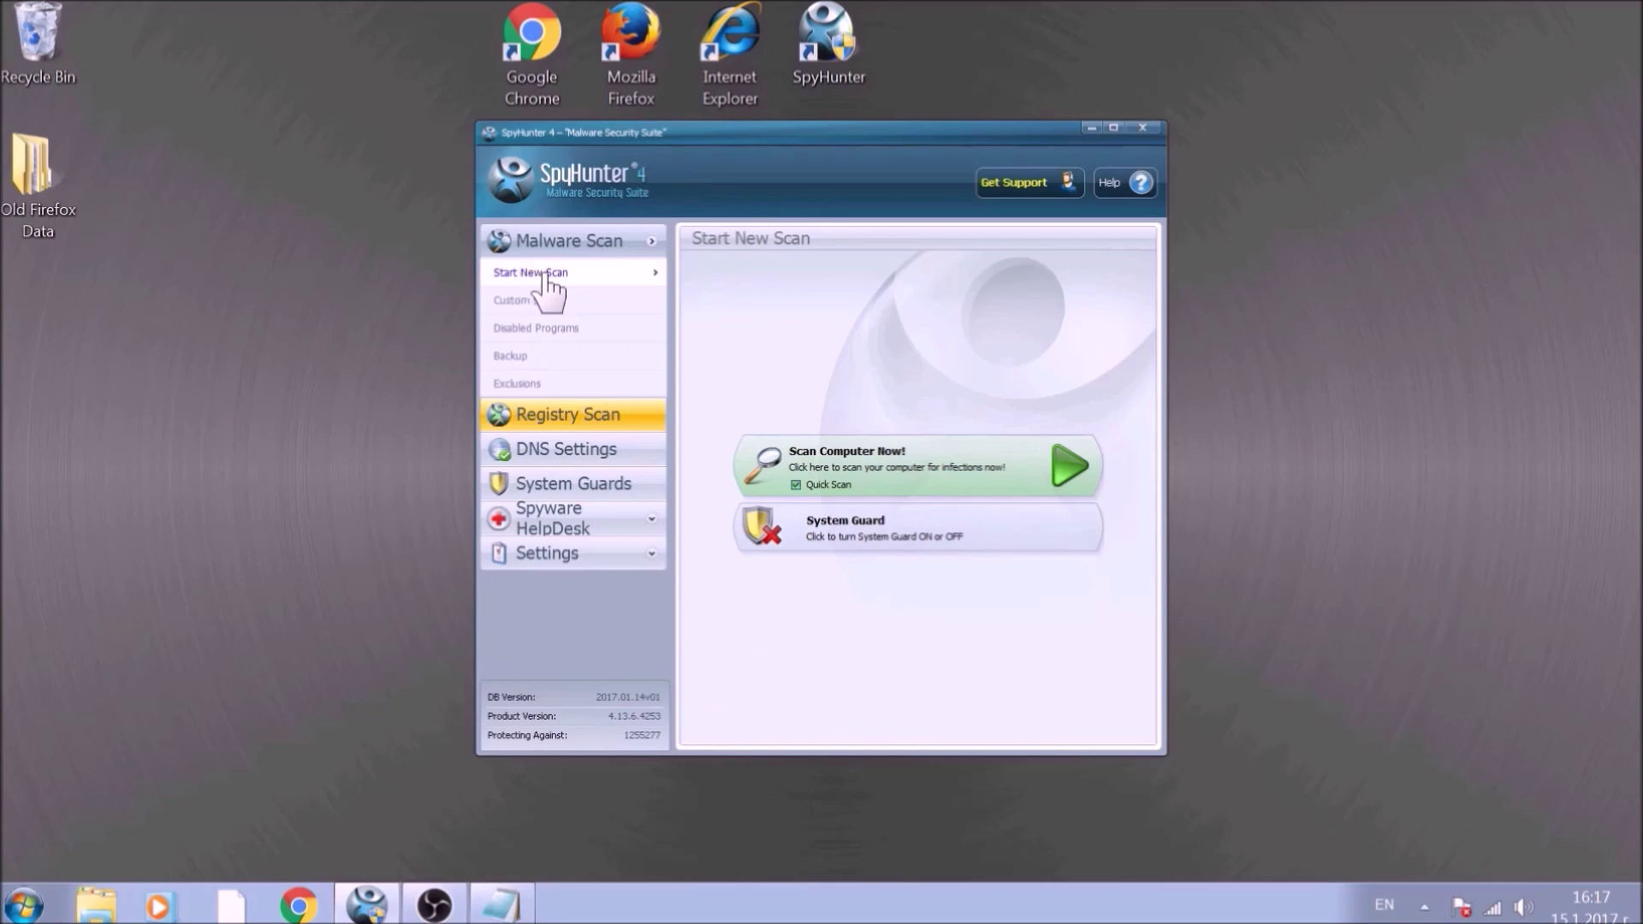
Launch a SpyHunter Quick Scan of the computer
click(864, 463)
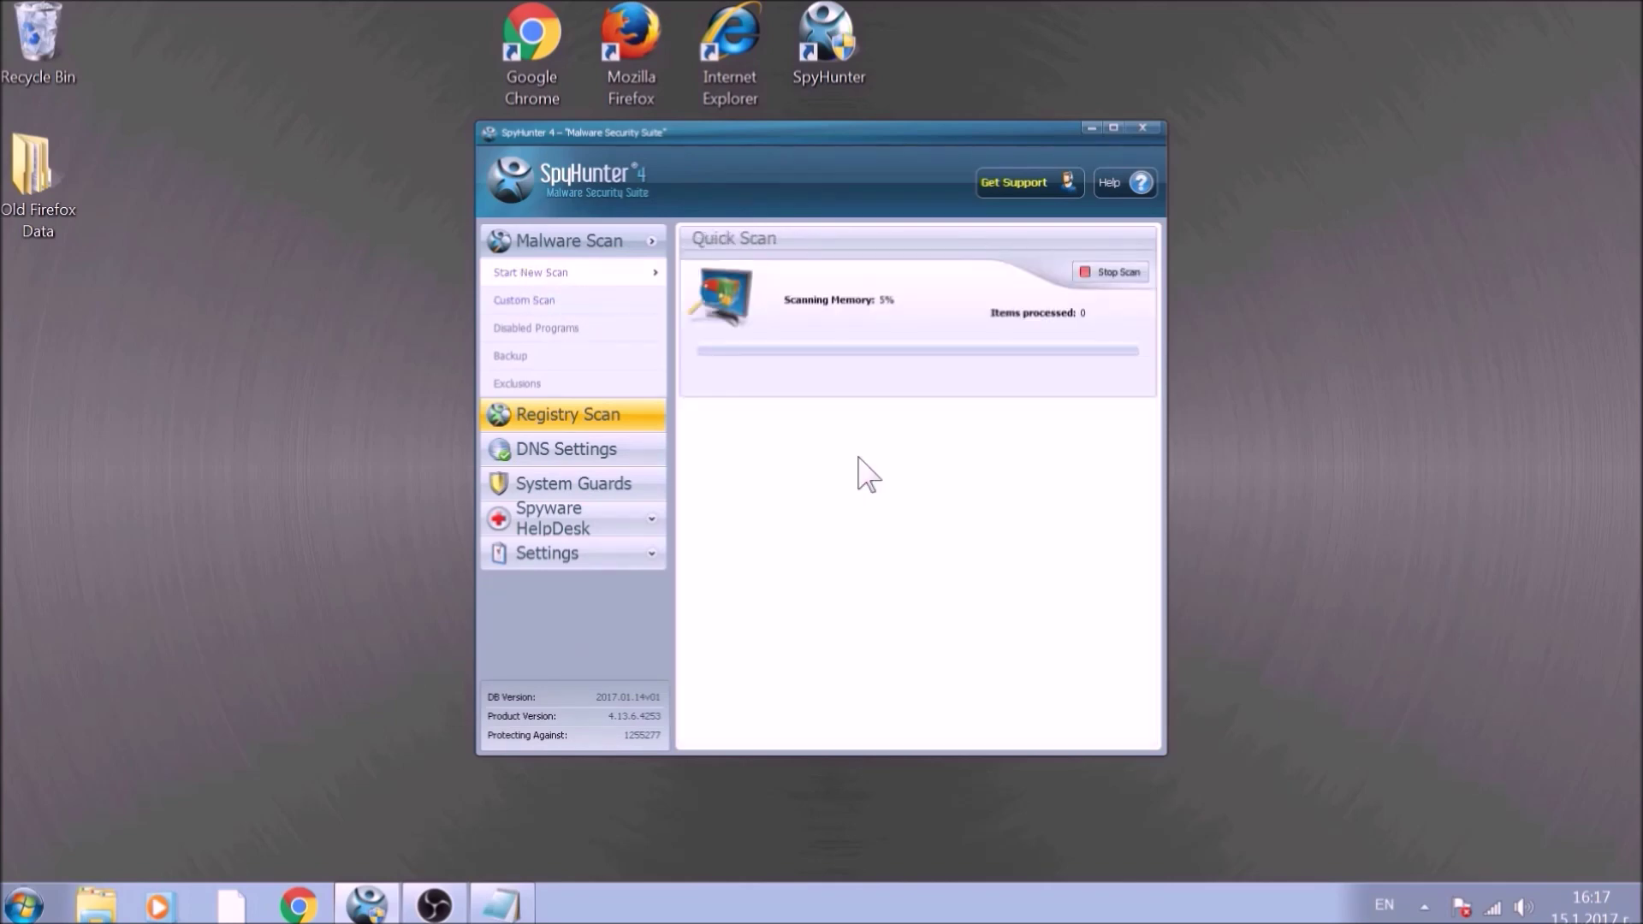